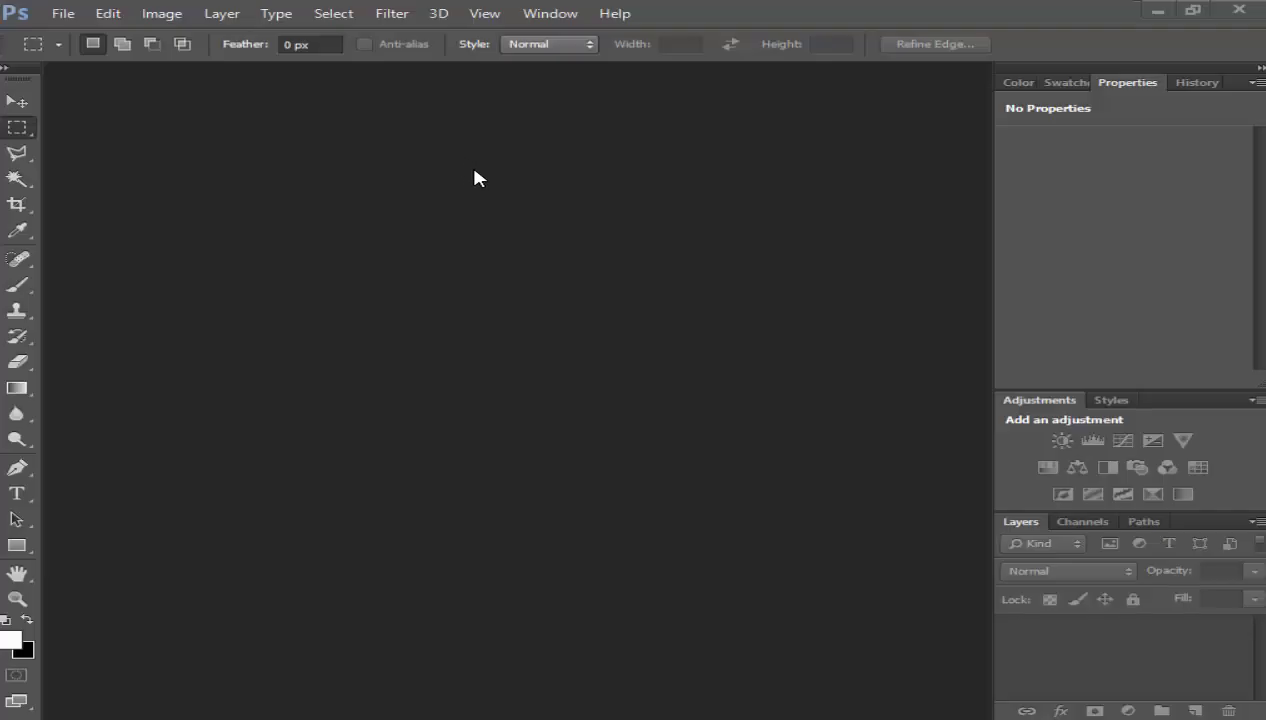
# Step: Open DSC_0044.psd from Bureau > 100NCD40 > 101D5000 using File > Open As
pyautogui.click(70, 14)
pyautogui.click(99, 71)
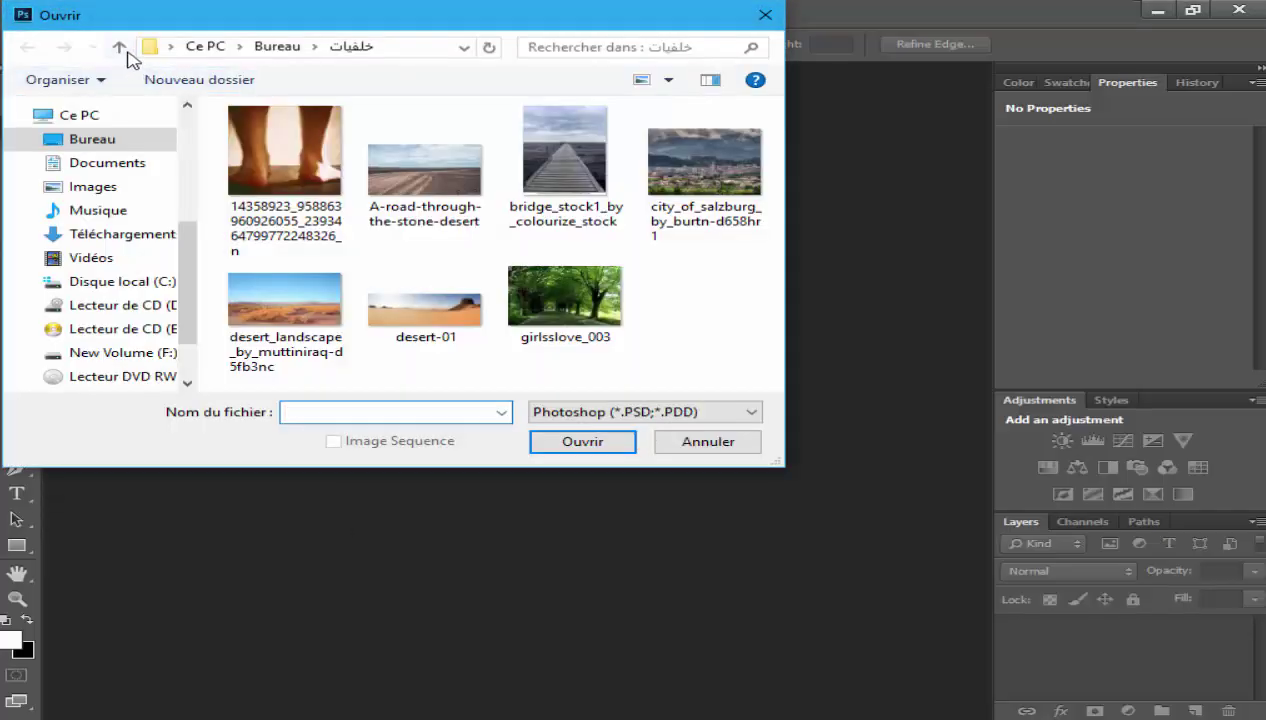
pyautogui.click(127, 50)
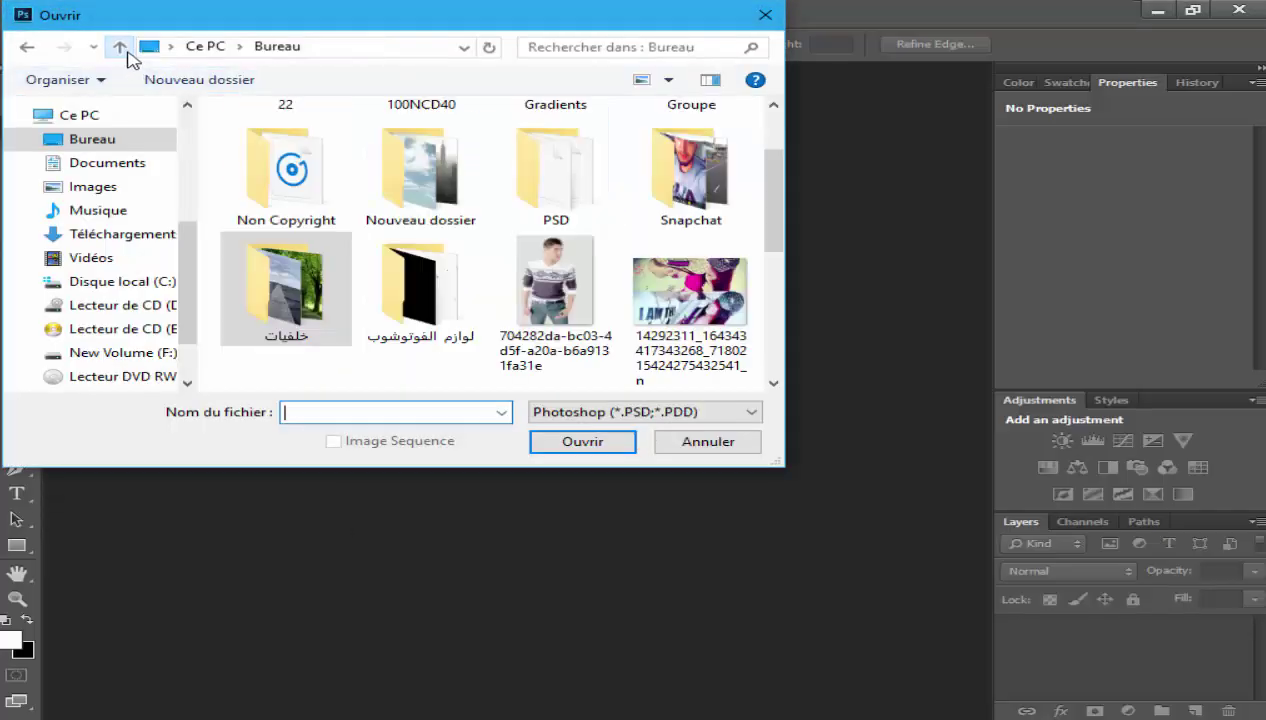
pyautogui.moveTo(777, 198); pyautogui.dragTo(779, 161)
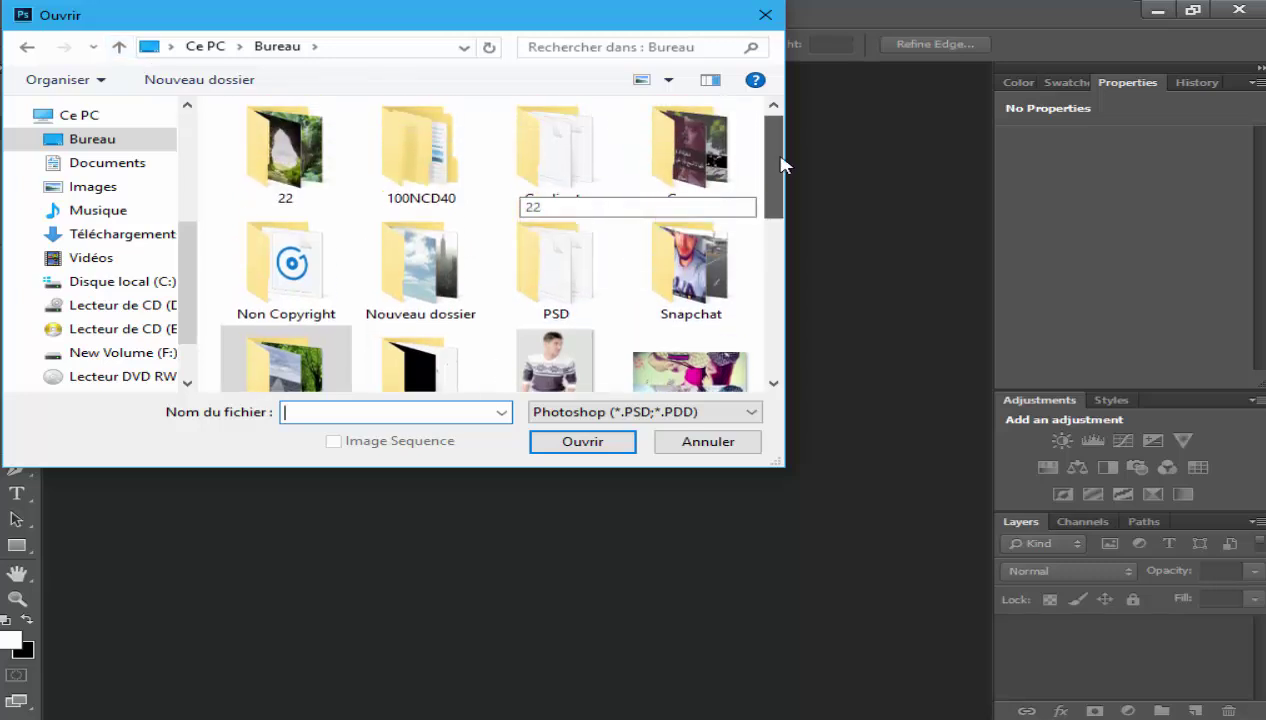
pyautogui.doubleClick(428, 165)
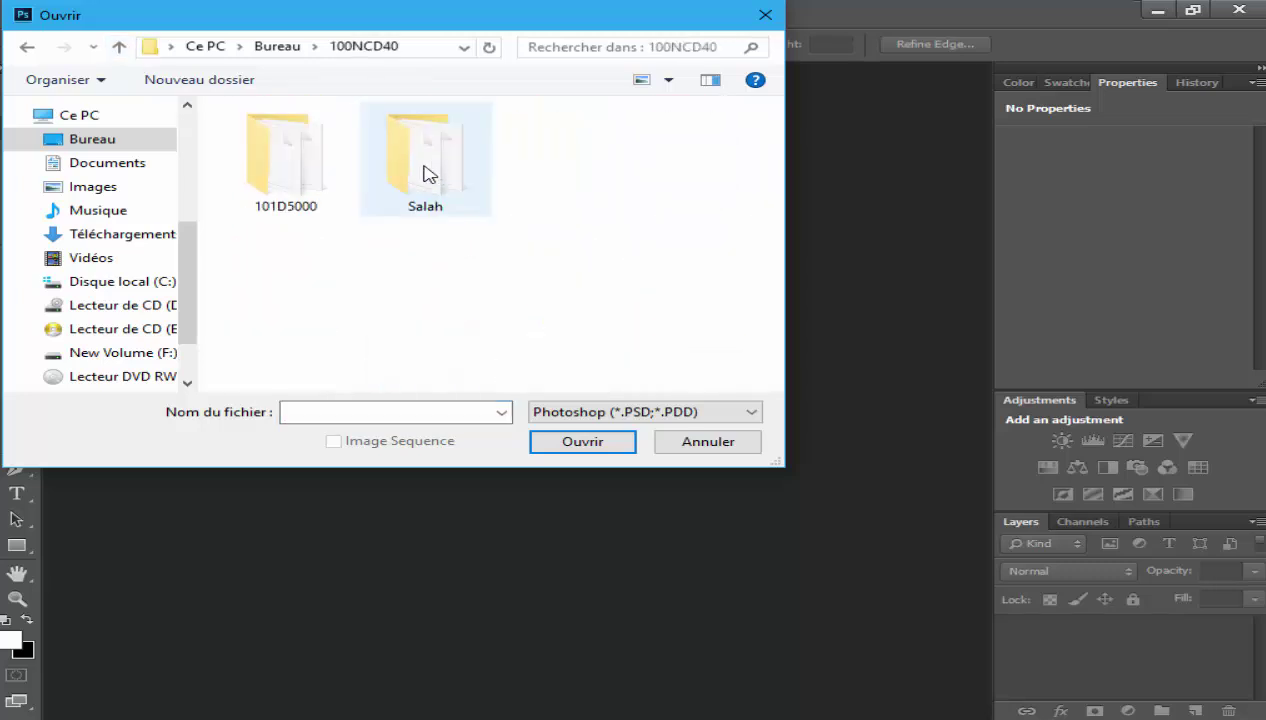
pyautogui.doubleClick(335, 168)
pyautogui.scroll(-3, 781, 257)
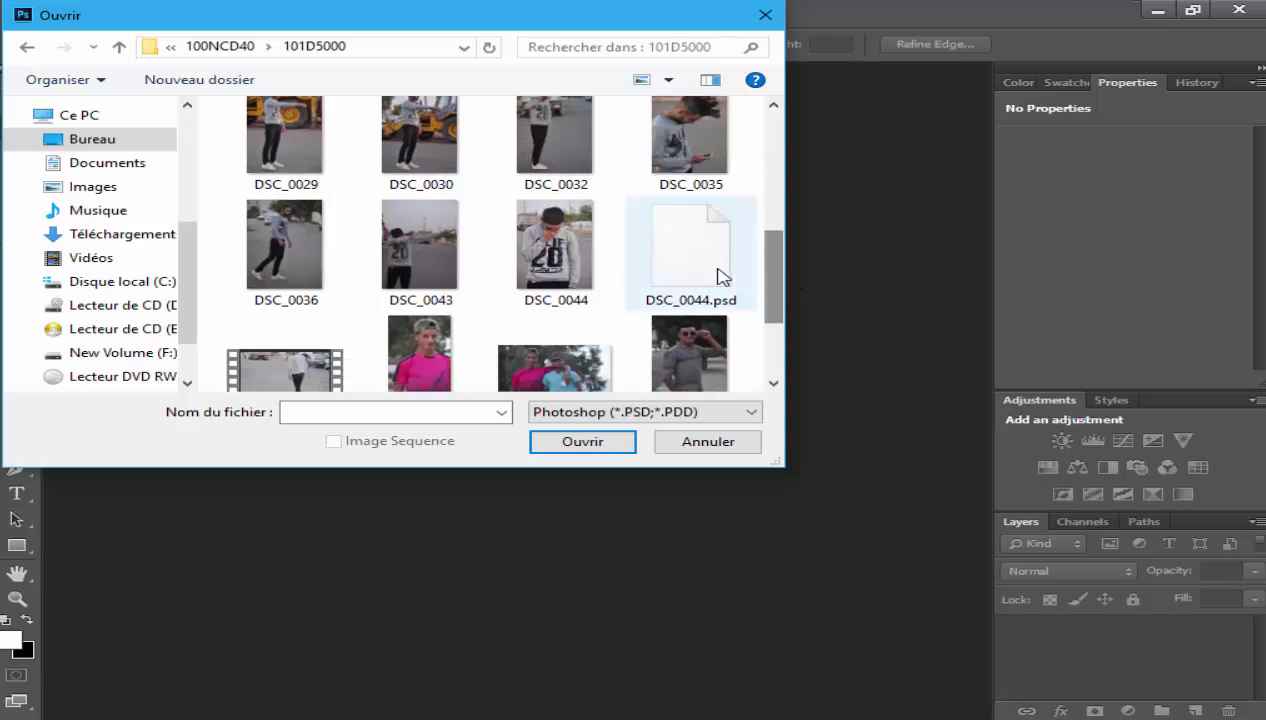
pyautogui.click(720, 276)
pyautogui.doubleClick(720, 276)
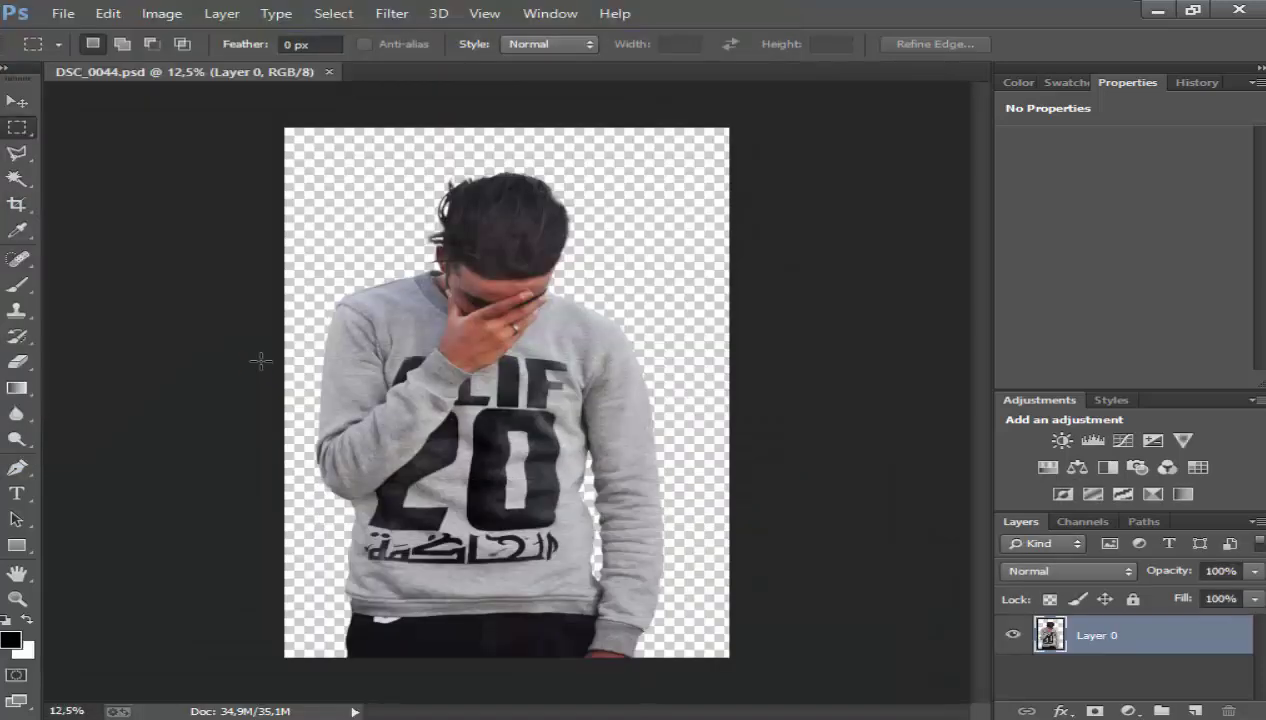
# Step: Extend the crop past the left and right canvas edges into a near-square frame and apply it
pyautogui.click(17, 204)
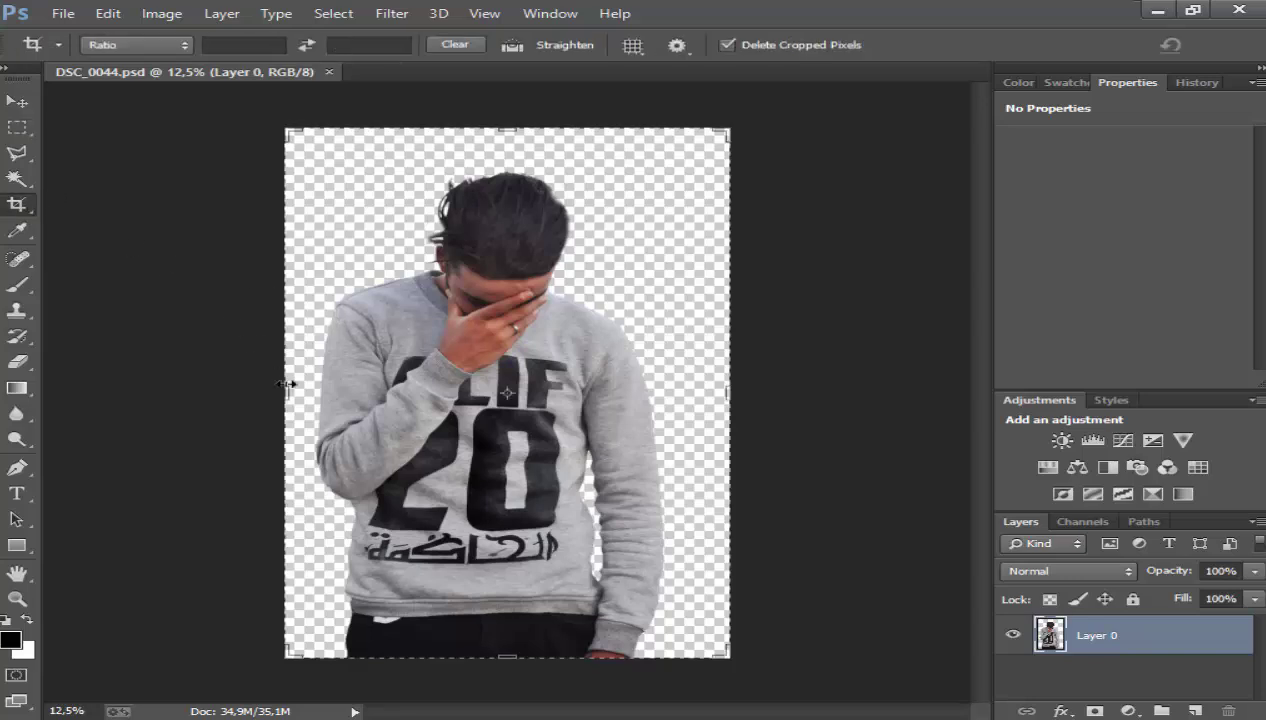
pyautogui.moveTo(286, 392); pyautogui.dragTo(241, 392)
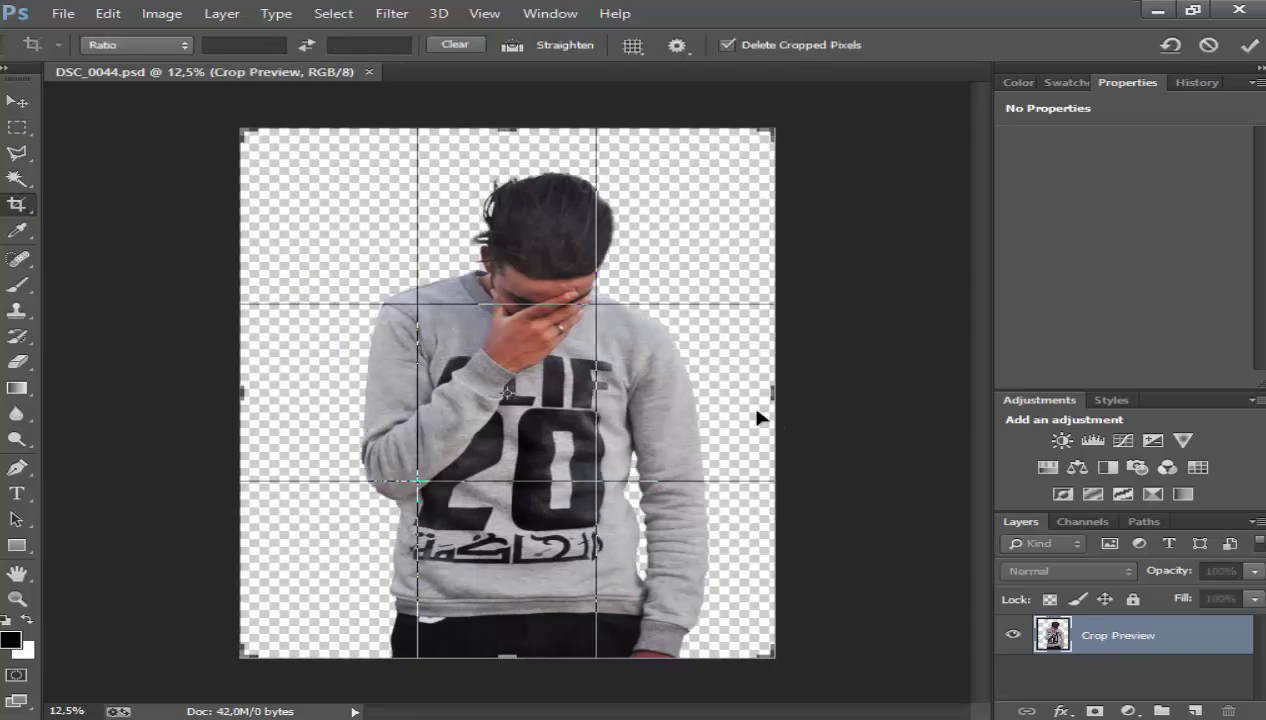
pyautogui.moveTo(776, 402); pyautogui.dragTo(815, 402)
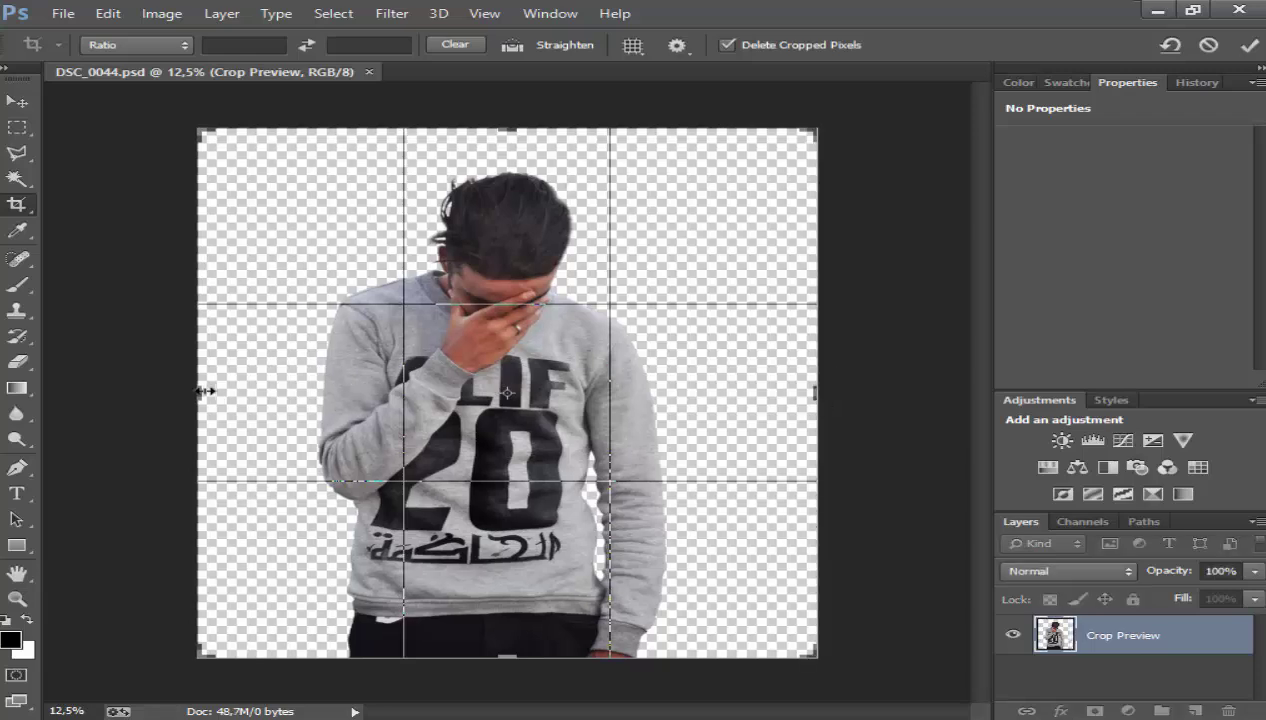
pyautogui.moveTo(205, 391); pyautogui.dragTo(189, 391)
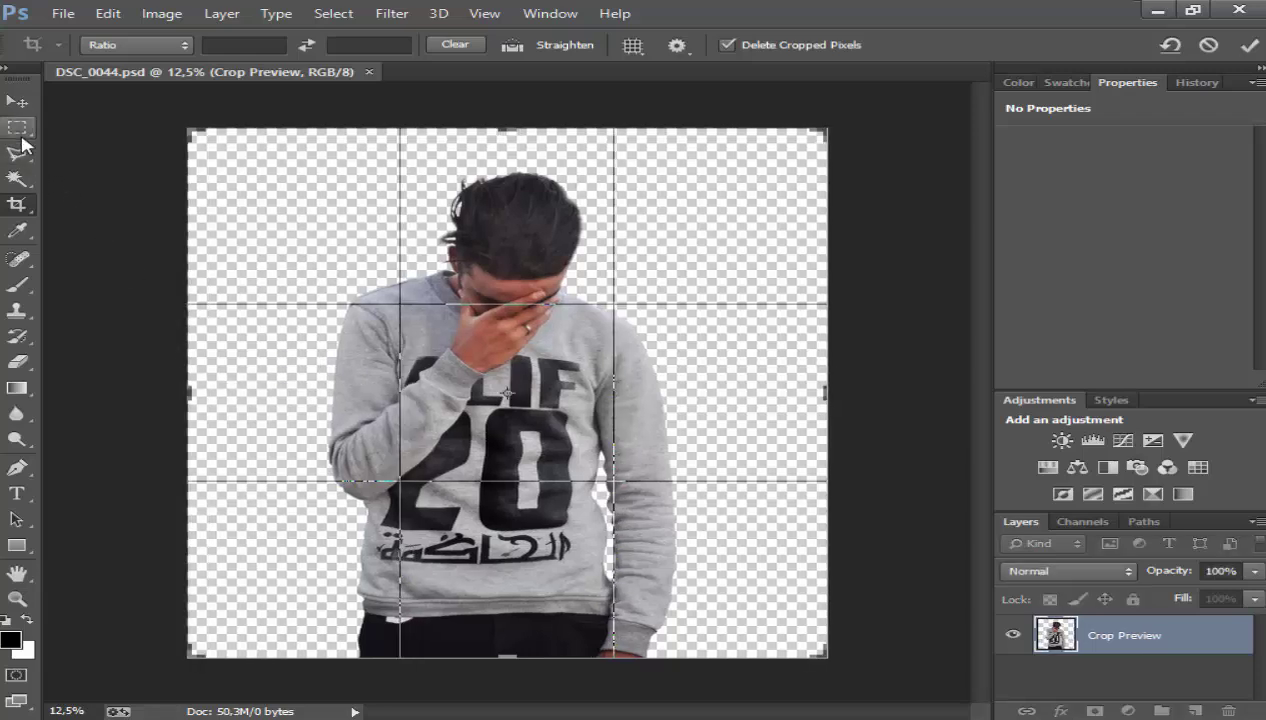
pyautogui.click(17, 128)
pyautogui.click(555, 290)
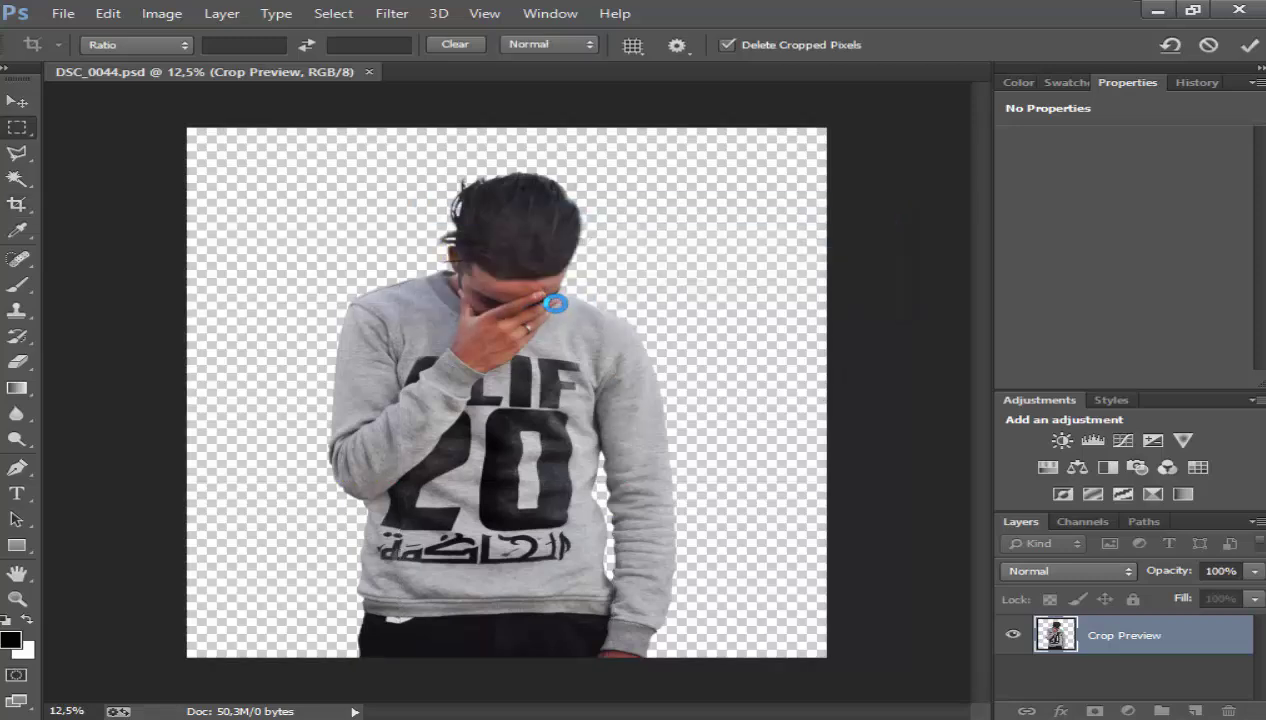
pyautogui.click(555, 302)
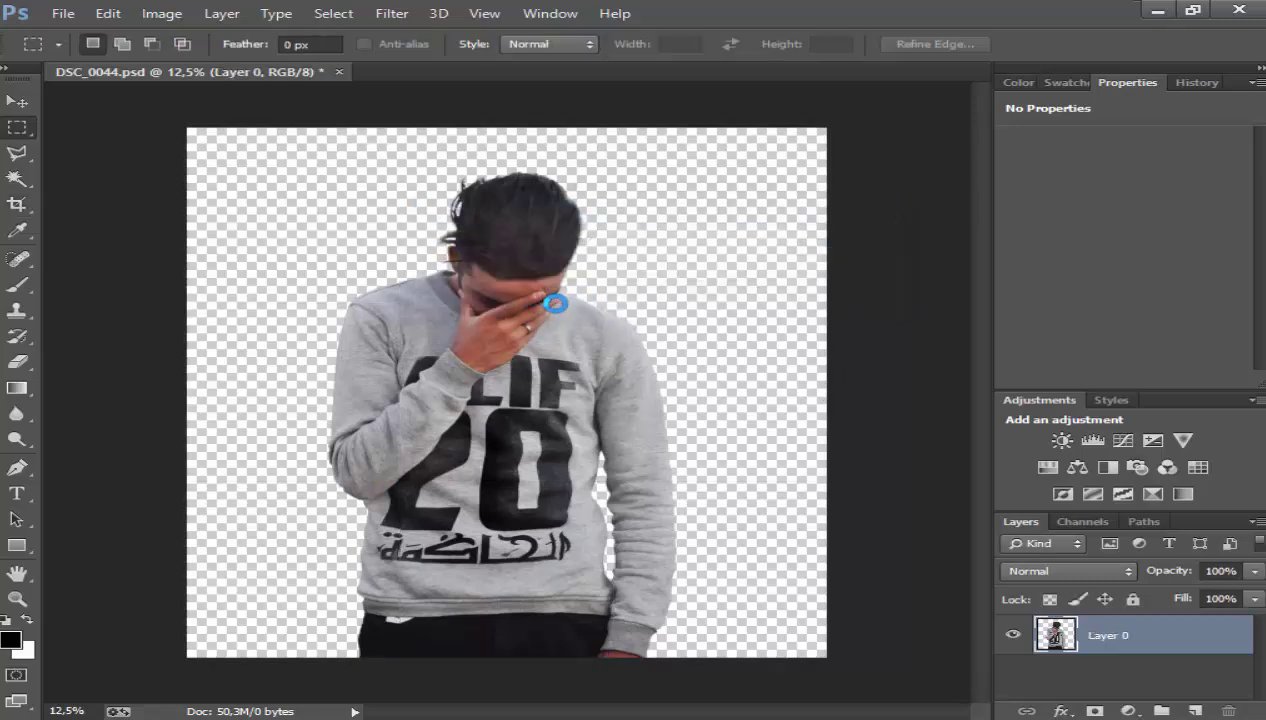
# Step: Open girlslove_003.jpg from the Bureau folder as a second document
pyautogui.click(78, 12)
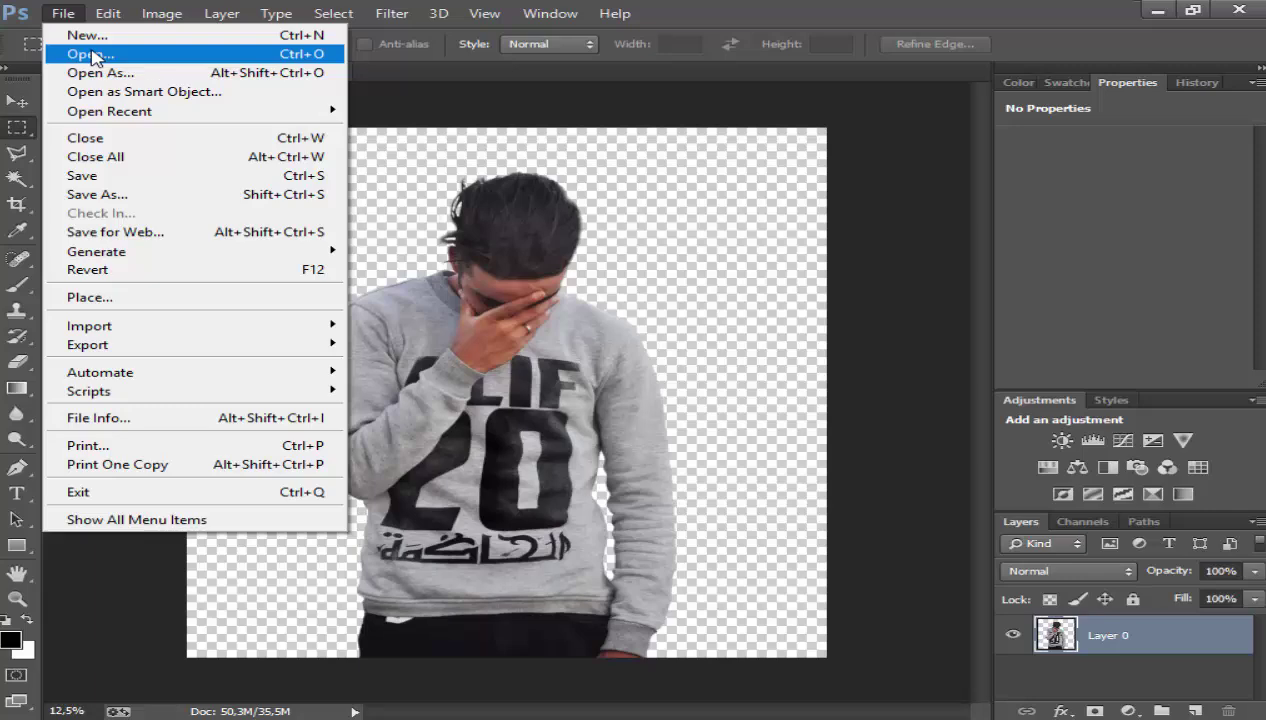
pyautogui.click(93, 55)
pyautogui.click(119, 50)
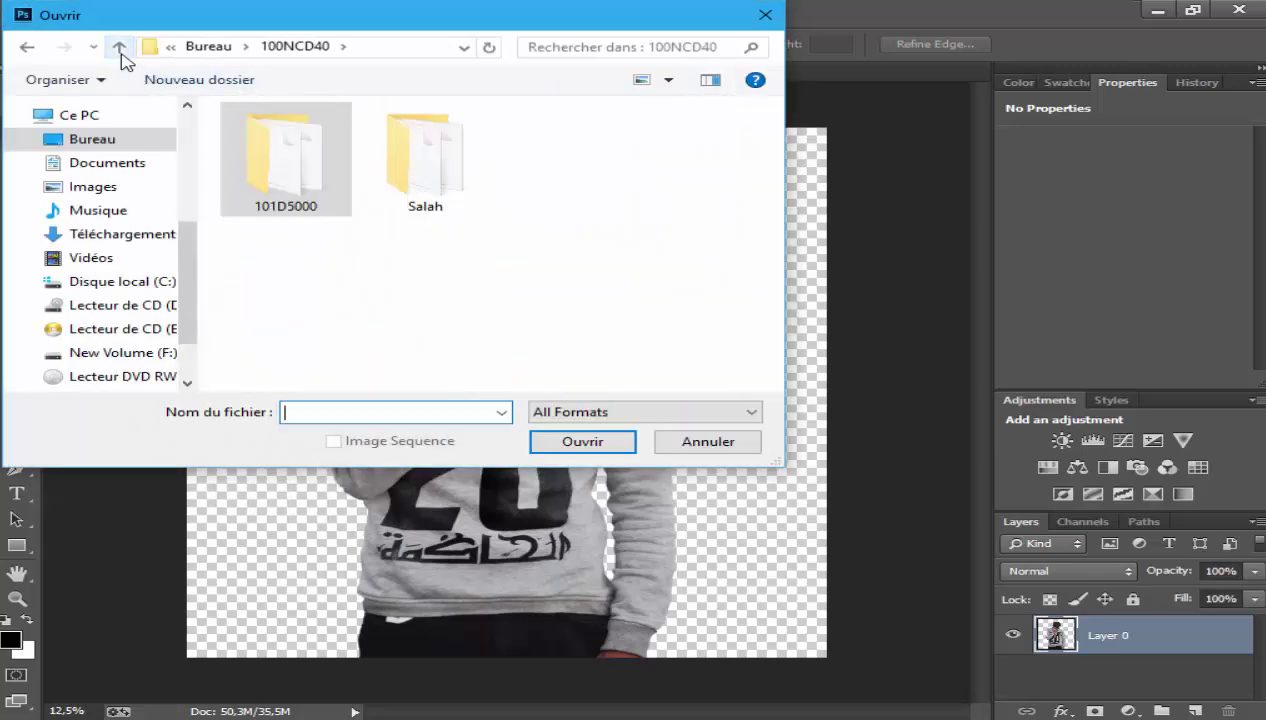
pyautogui.click(119, 50)
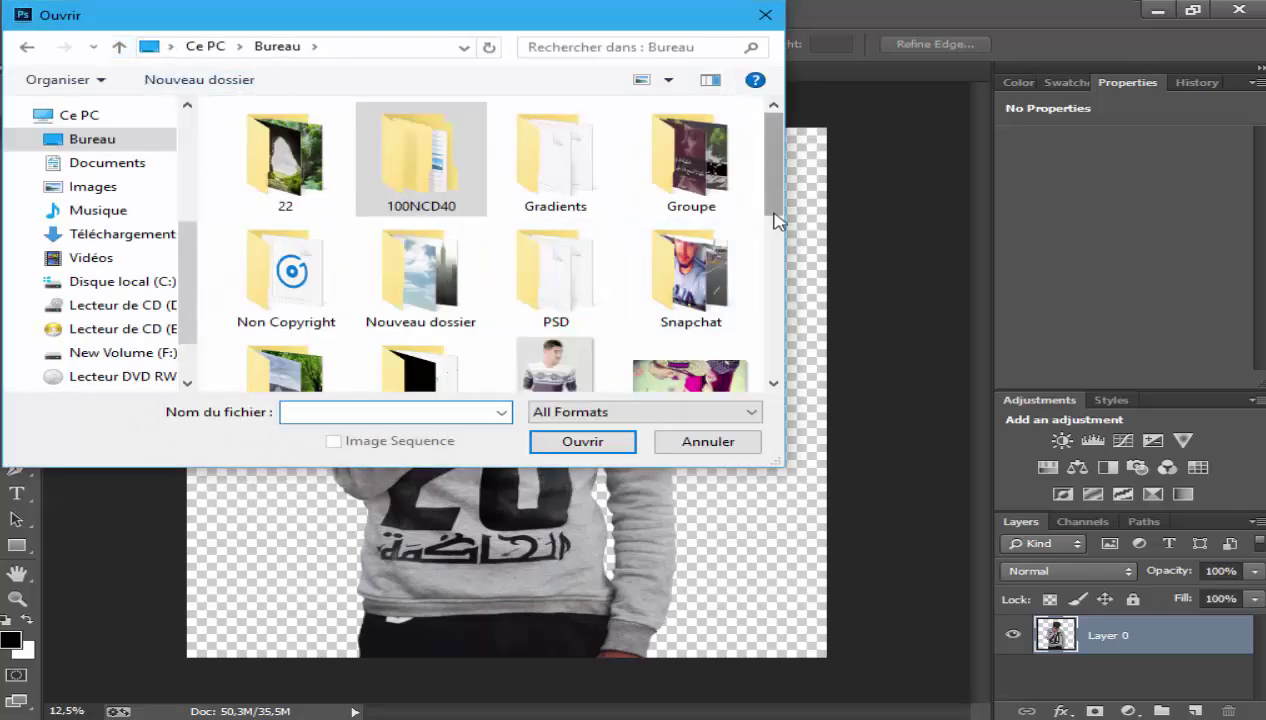
pyautogui.scroll(-2, 776, 220)
pyautogui.scroll(-3, 283, 228)
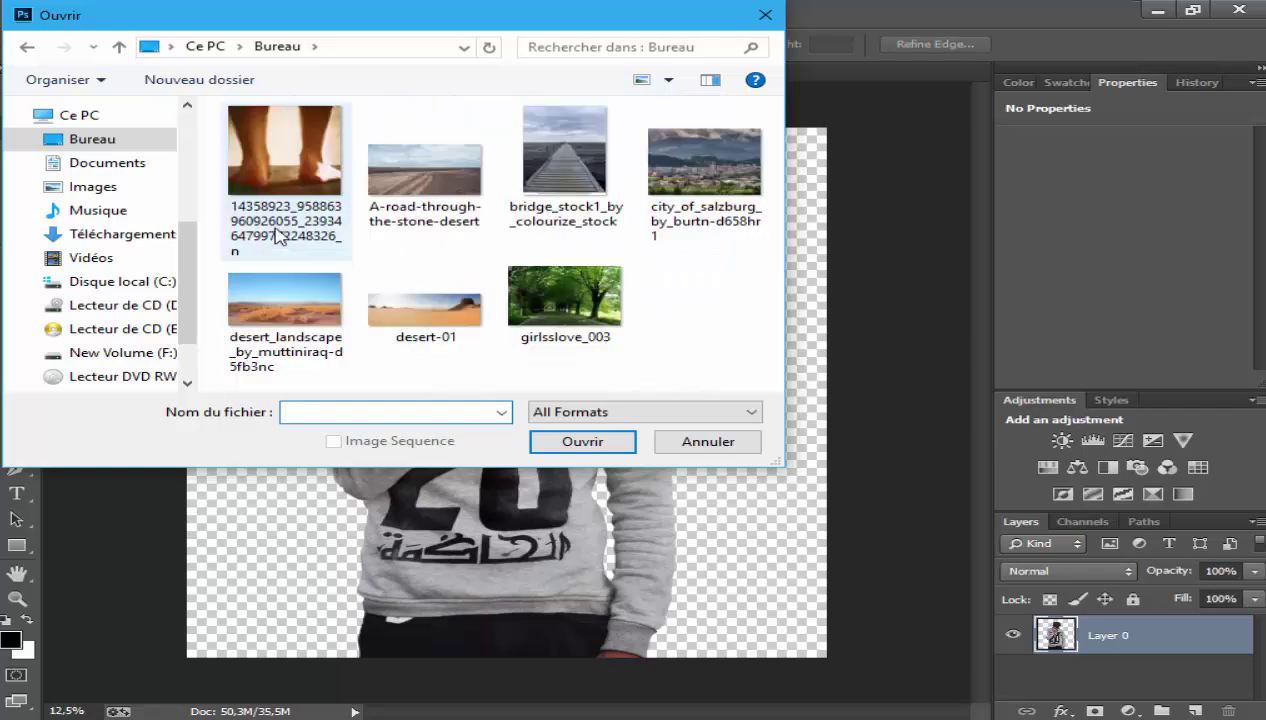
pyautogui.click(562, 297)
pyautogui.click(590, 446)
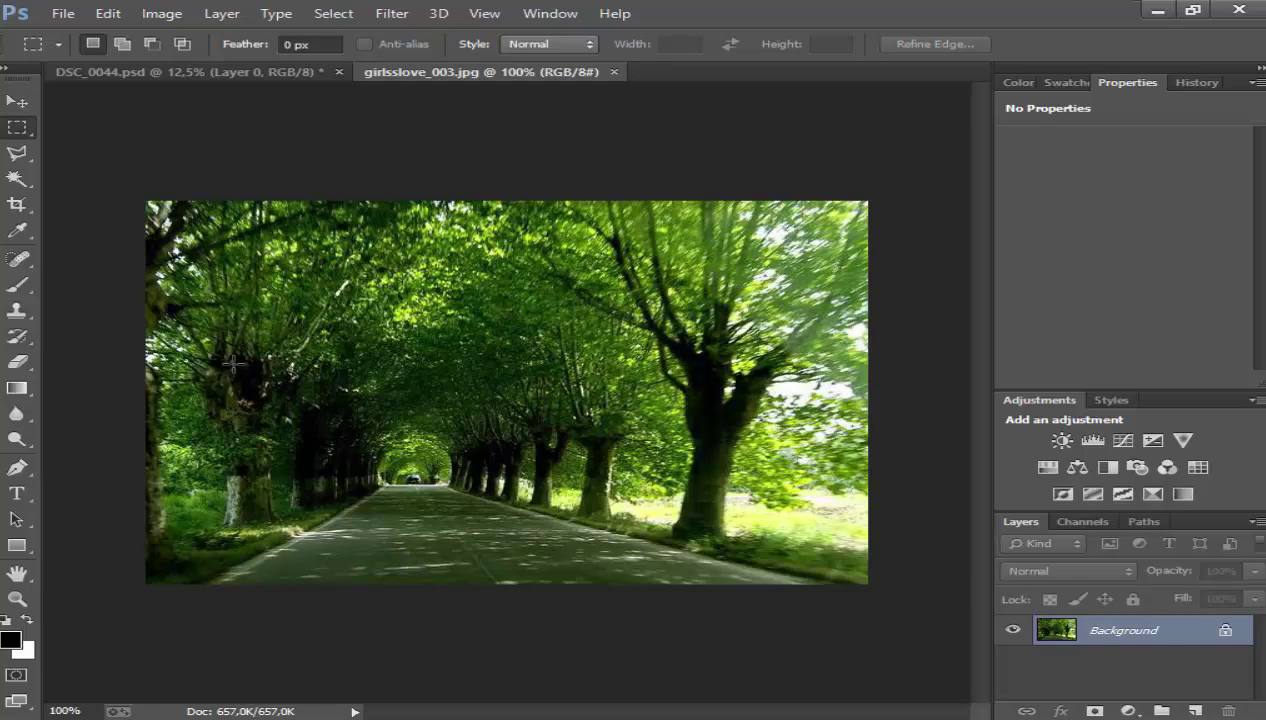
# Step: Drag the road photo into DSC_0044, scale it to fill the canvas, and place Layer 0 above it
pyautogui.click(17, 104)
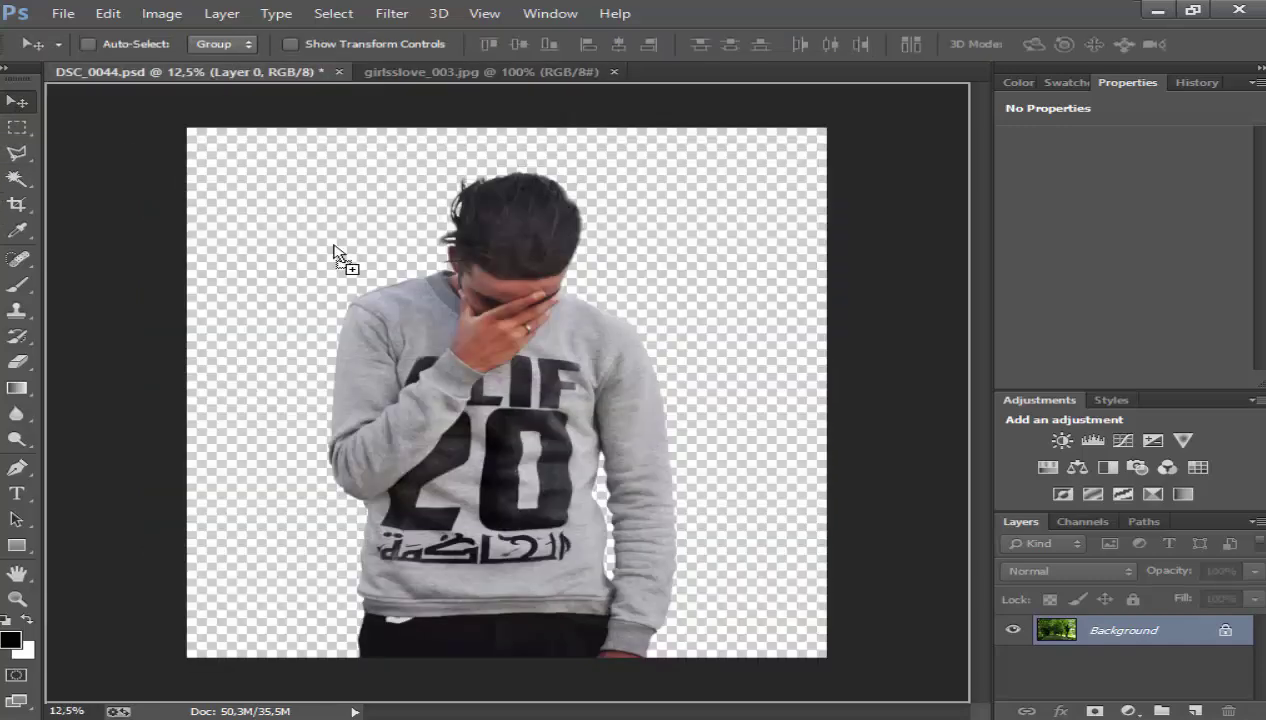
pyautogui.moveTo(213, 82)
pyautogui.mouseDown()
pyautogui.moveTo(368, 272)
pyautogui.moveTo(253, 187)
pyautogui.moveTo(253, 163)
pyautogui.mouseUp()
pyautogui.click(17, 127)
pyautogui.rightClick(268, 155)
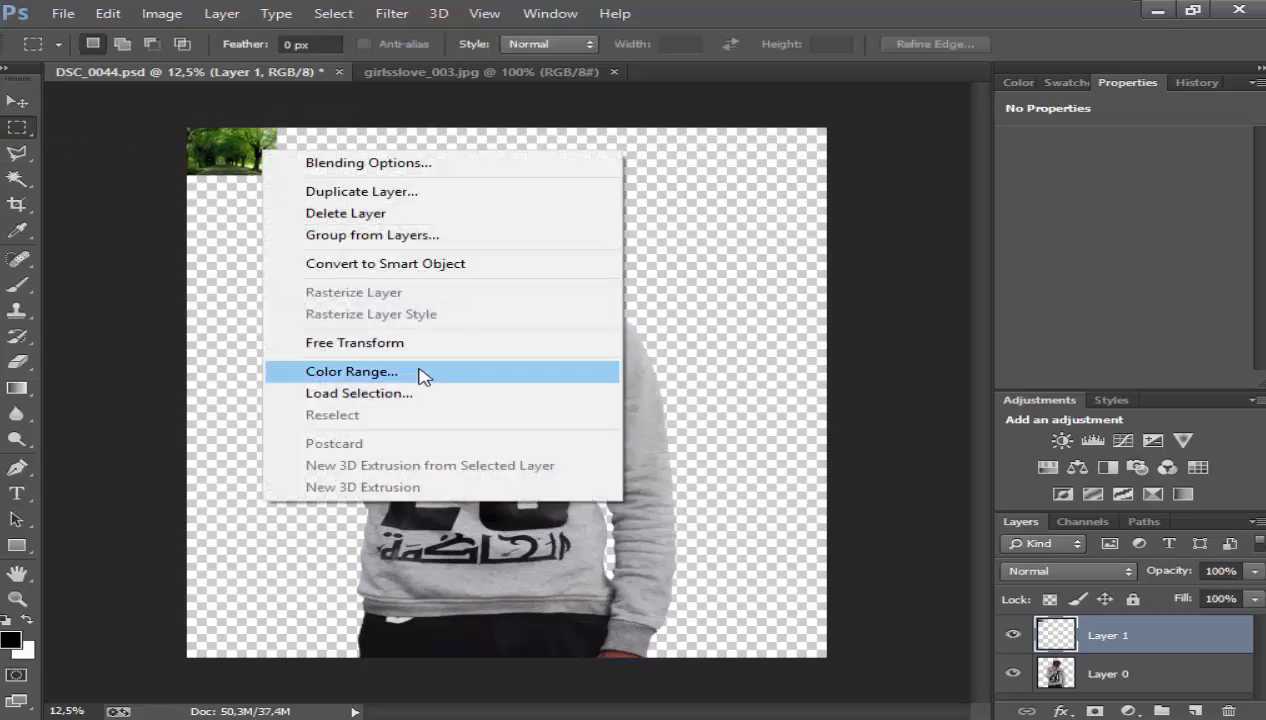
pyautogui.click(400, 341)
pyautogui.moveTo(277, 174)
pyautogui.mouseDown()
pyautogui.moveTo(588, 470)
pyautogui.moveTo(769, 599)
pyautogui.moveTo(826, 615)
pyautogui.moveTo(828, 660)
pyautogui.mouseUp()
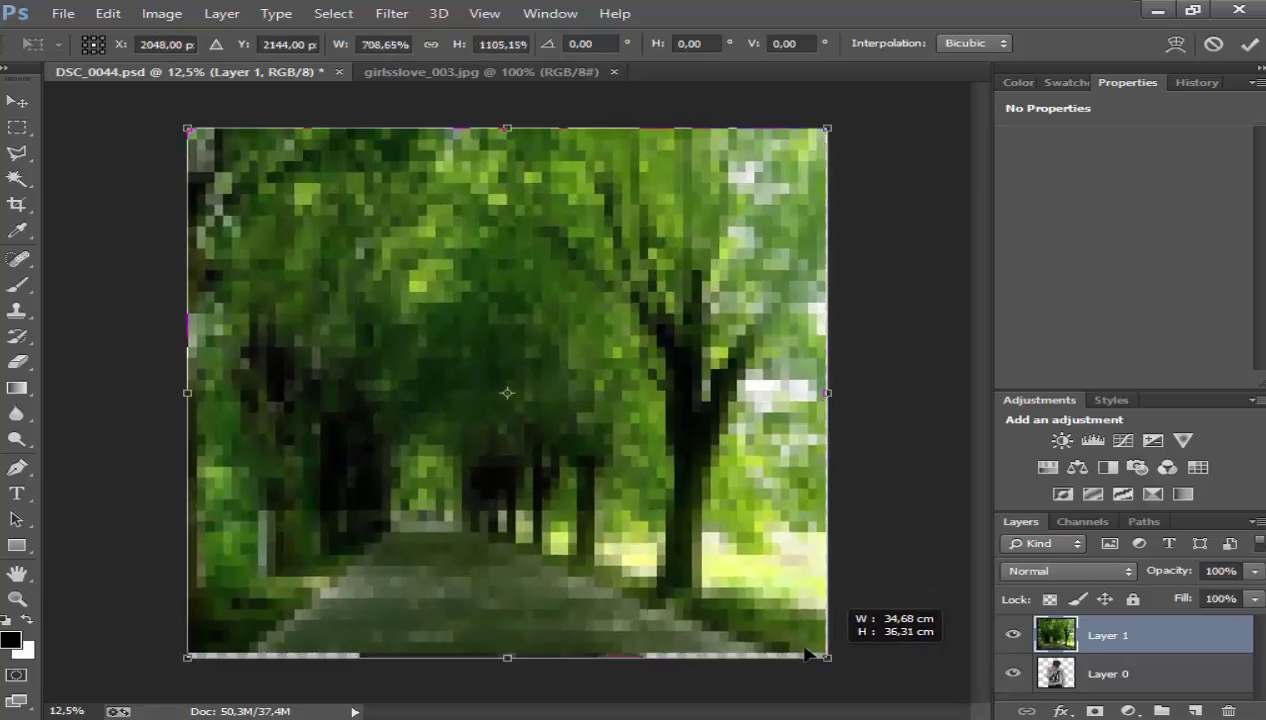
pyautogui.click(17, 127)
pyautogui.click(540, 293)
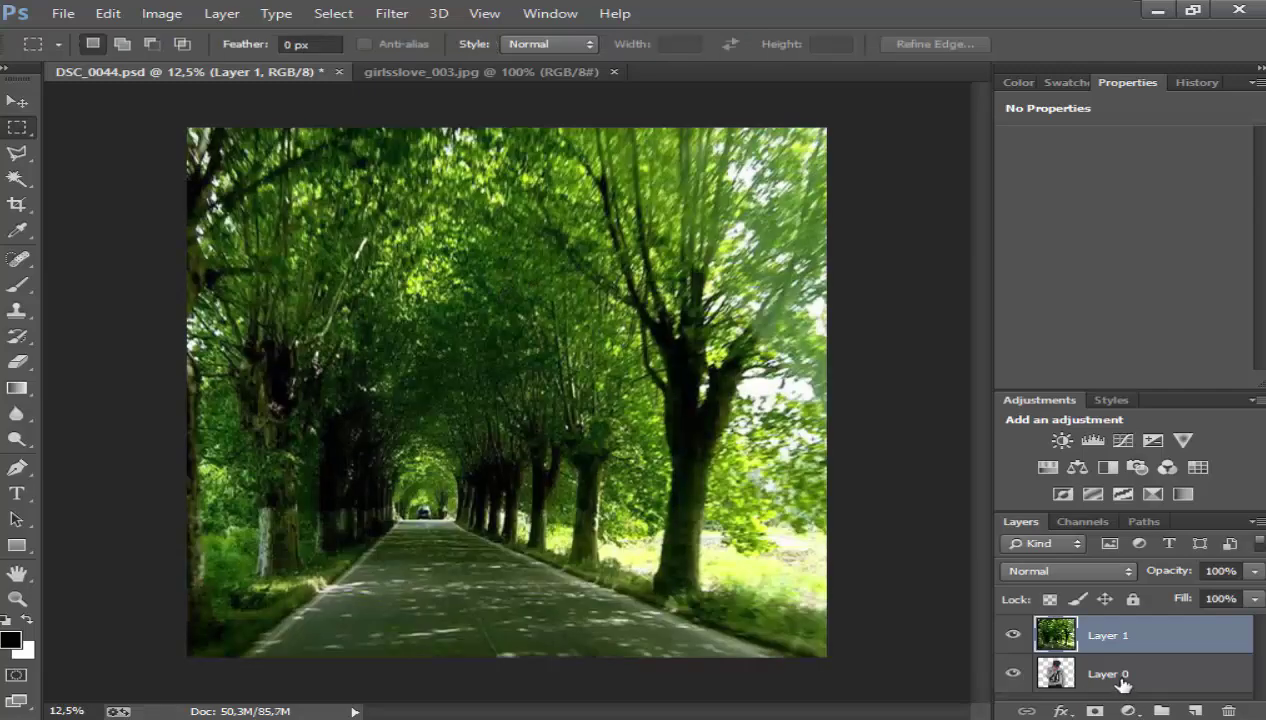
pyautogui.moveTo(1122, 683); pyautogui.dragTo(1100, 645)
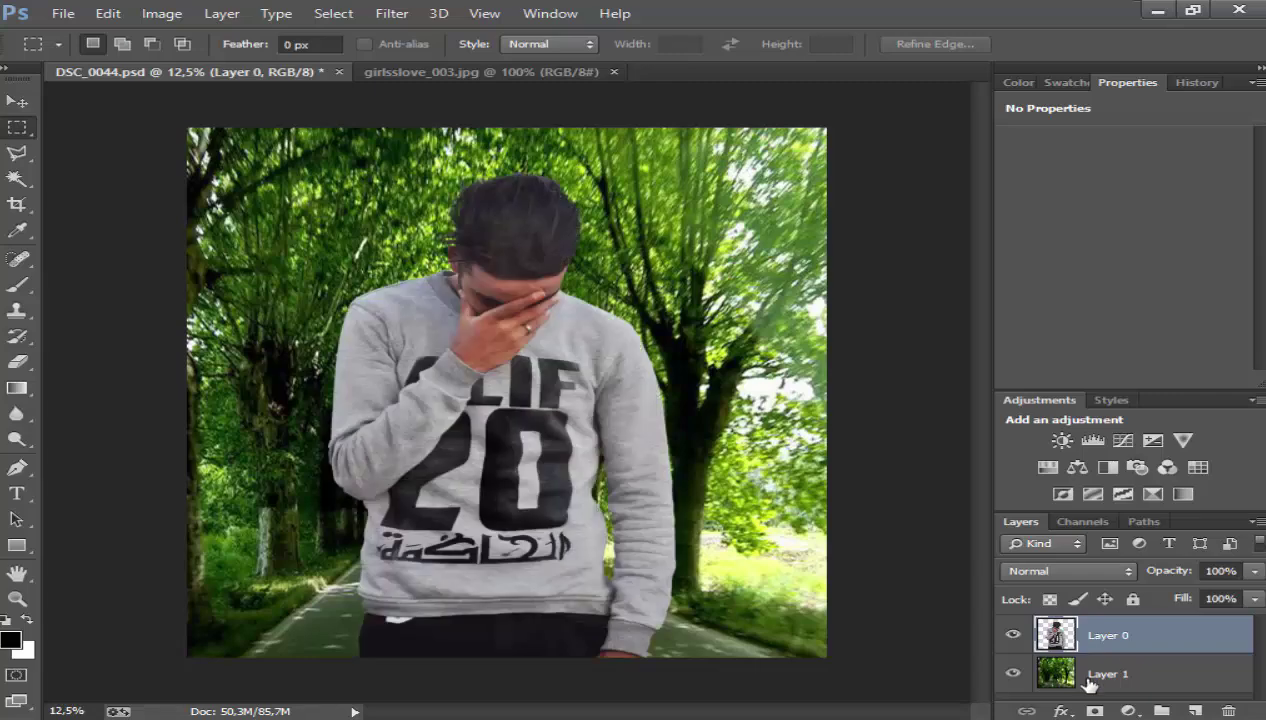
pyautogui.click(1090, 683)
# Step: Apply a 52.1-pixel Gaussian Blur to the road photo layer
pyautogui.click(392, 14)
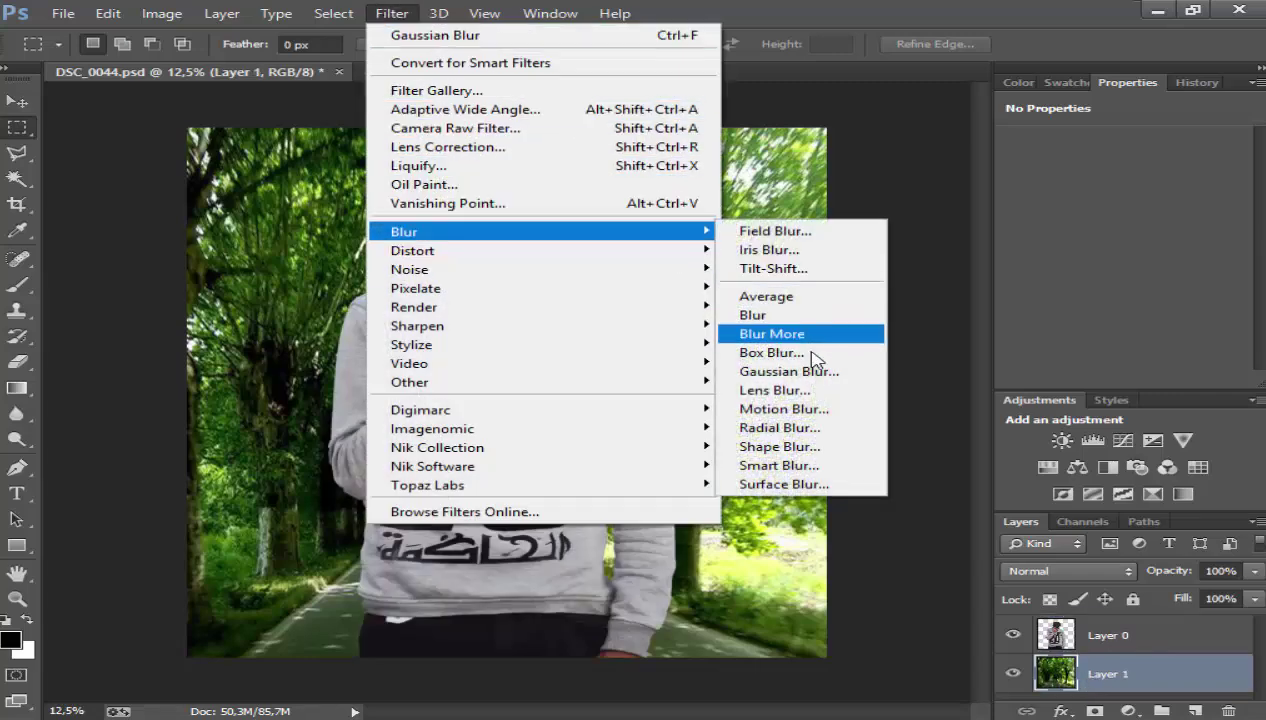
pyautogui.click(812, 370)
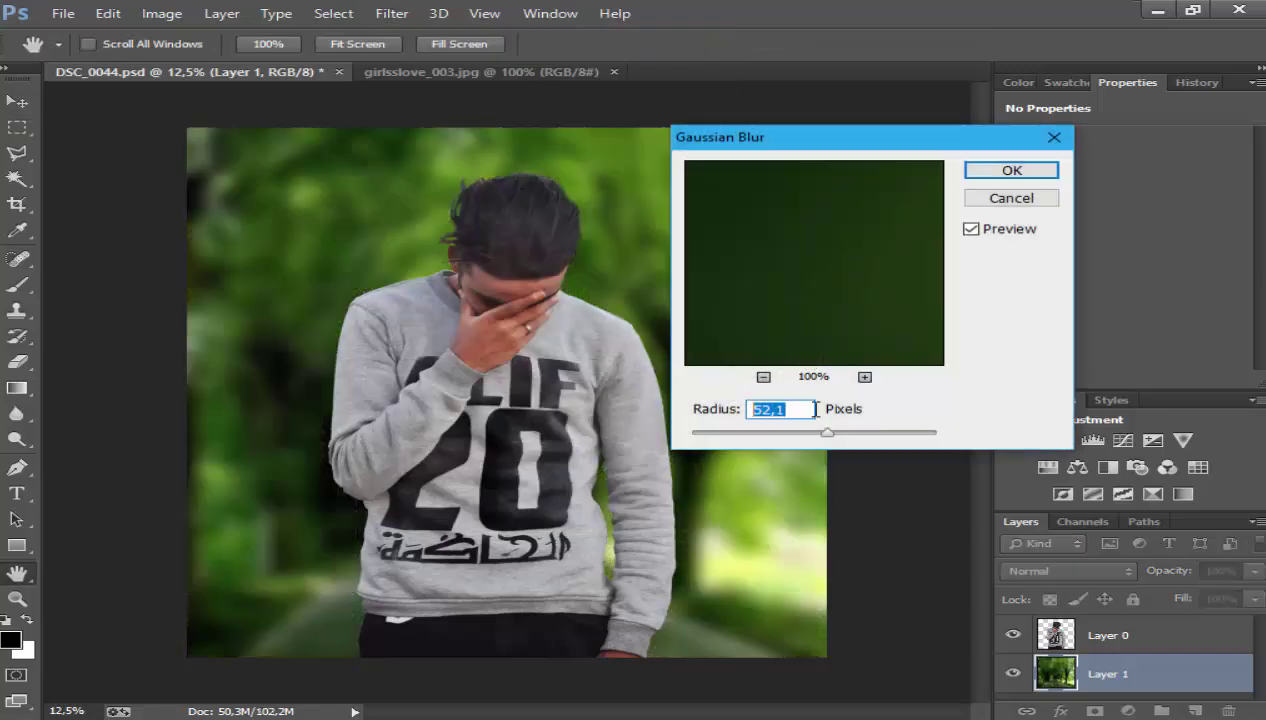
pyautogui.click(1008, 172)
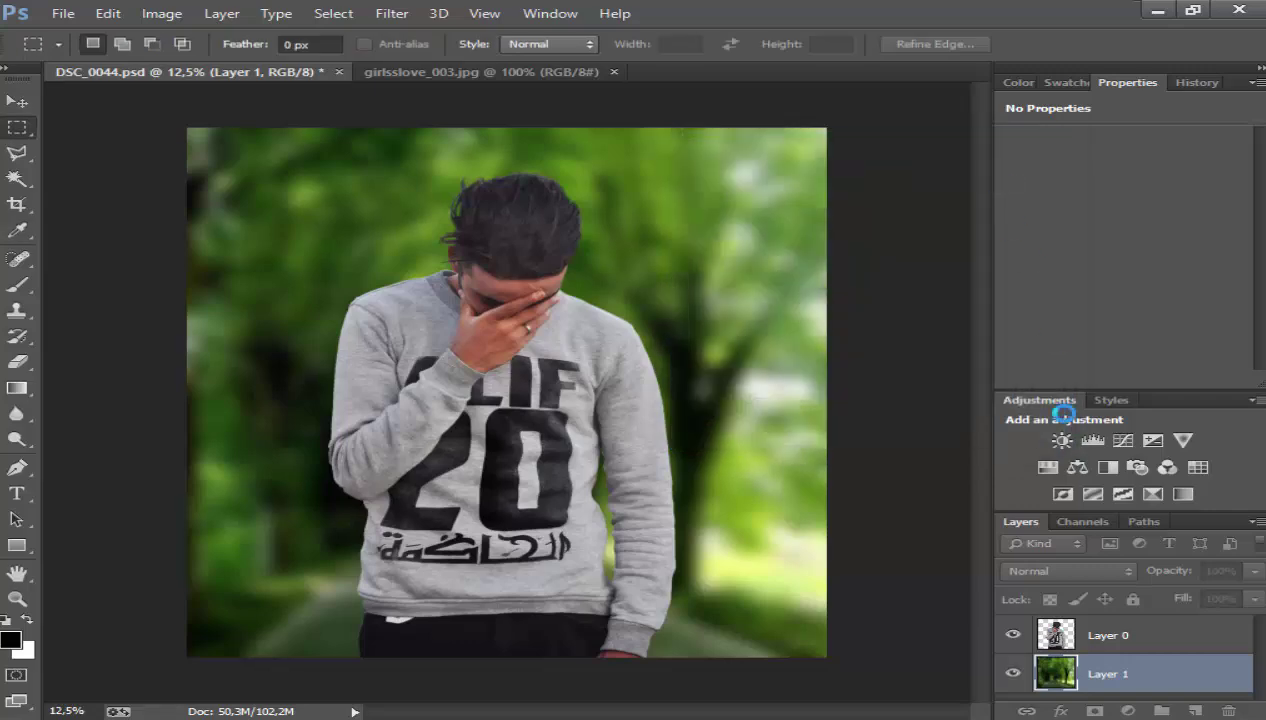
# Step: Flatten the image and duplicate the Background layer as Background copy
pyautogui.rightClick(1110, 680)
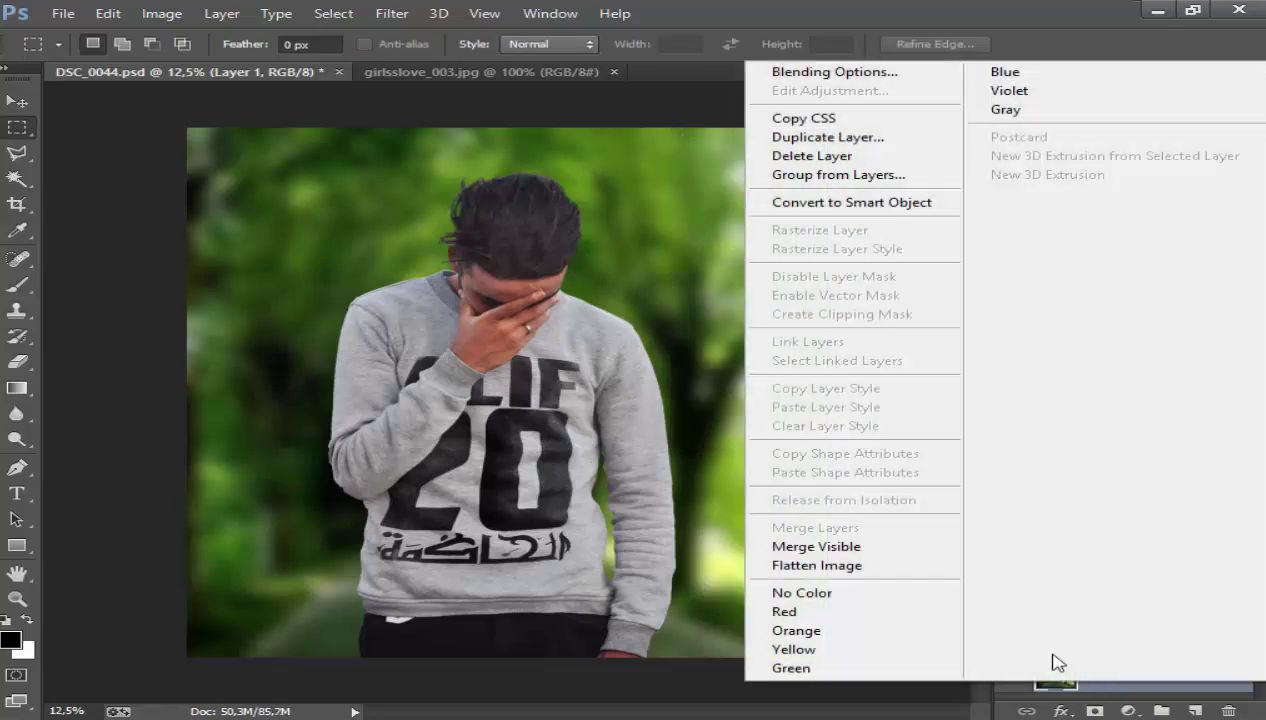
pyautogui.click(853, 567)
pyautogui.moveTo(1118, 648); pyautogui.dragTo(1196, 711)
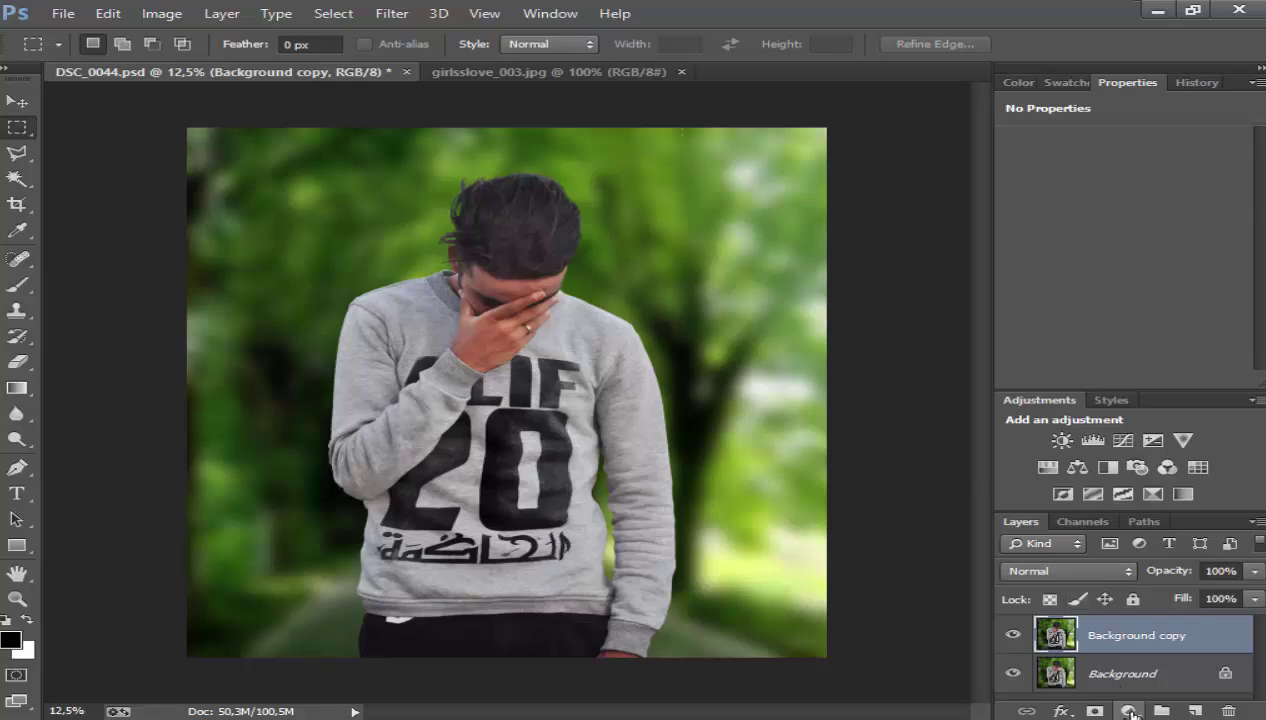
# Step: Add a Channel Mixer layer with Red output set to Red -50, Green +200, Blue -50
pyautogui.click(1128, 711)
pyautogui.click(1060, 585)
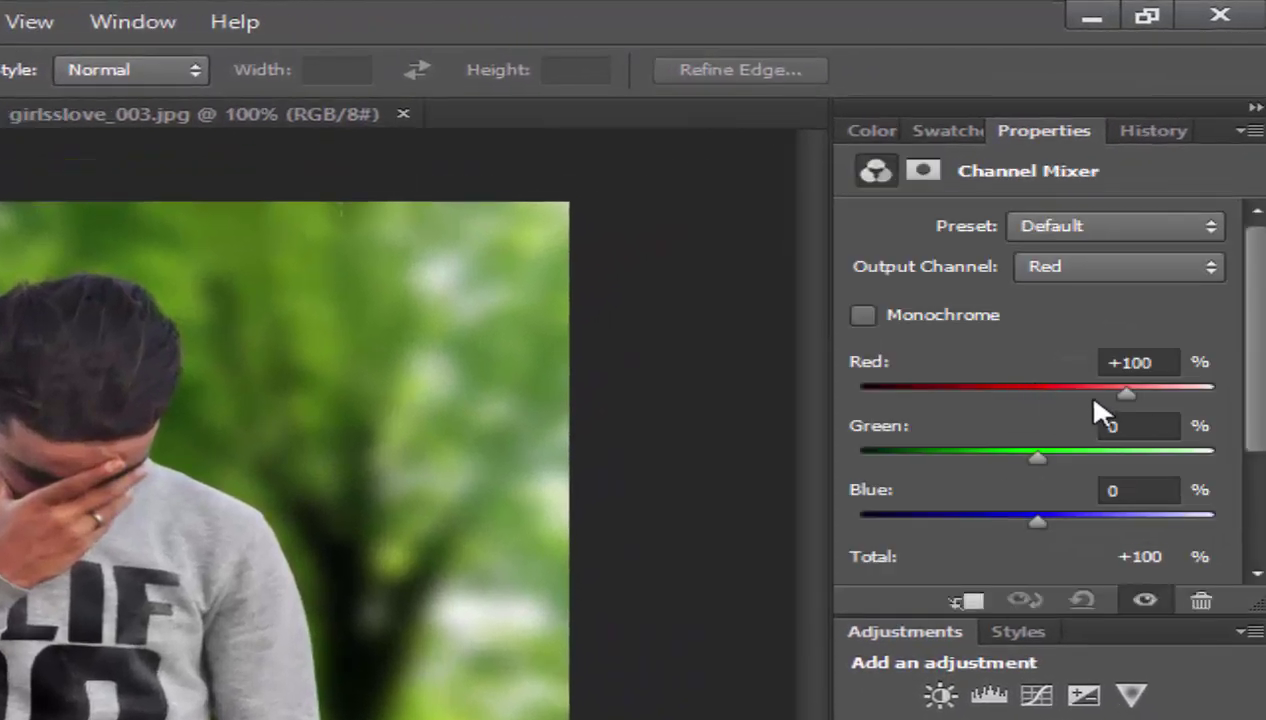
pyautogui.moveTo(1160, 366); pyautogui.dragTo(1004, 364)
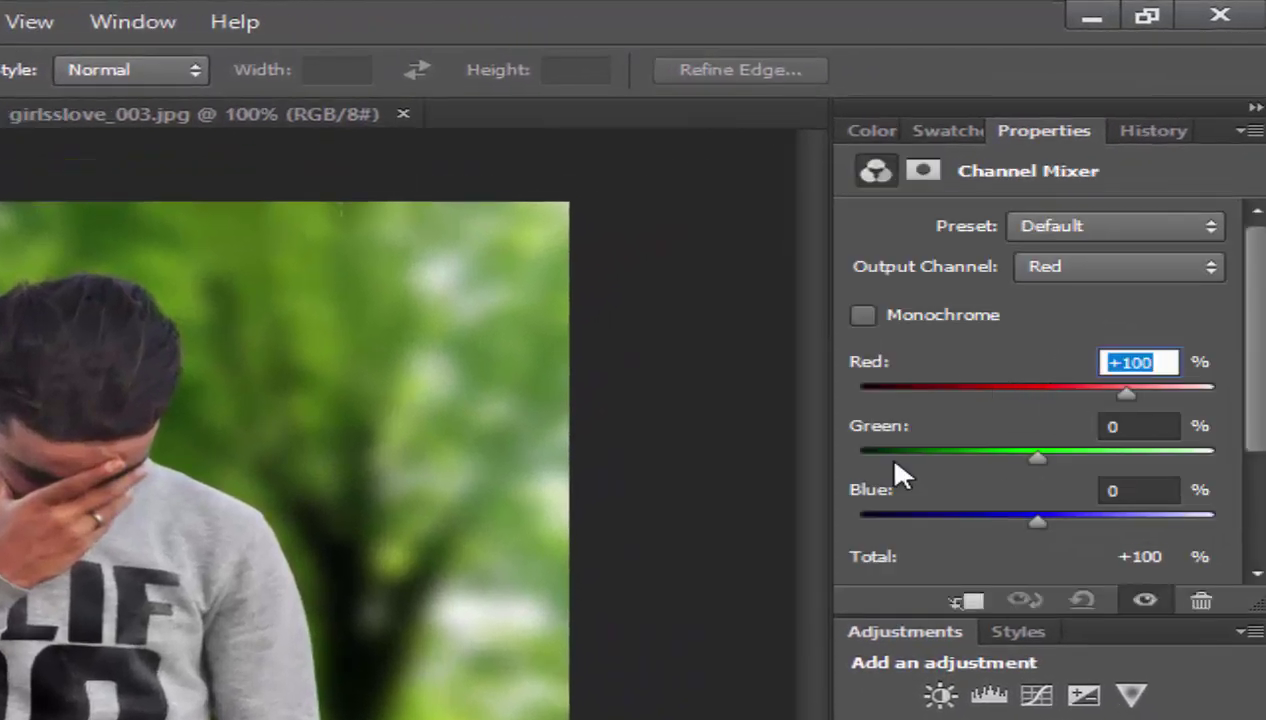
pyautogui.write('-50')
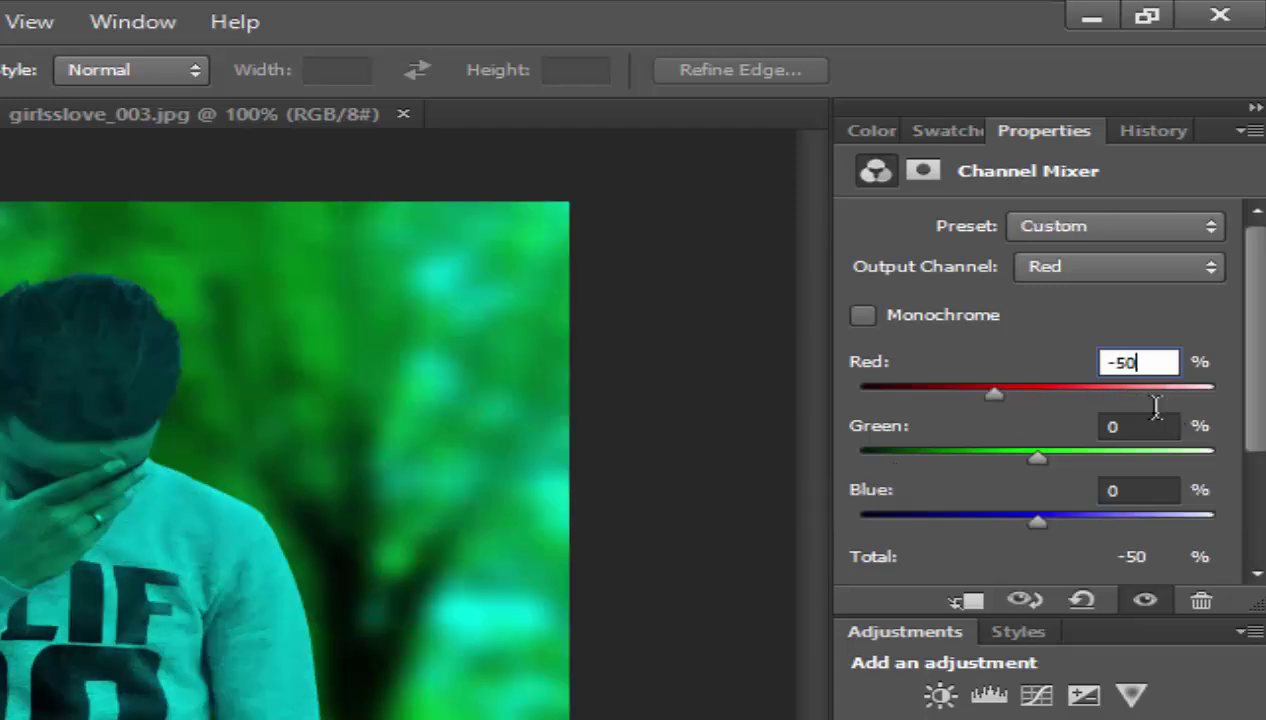
pyautogui.press('Tab')
pyautogui.write('+')
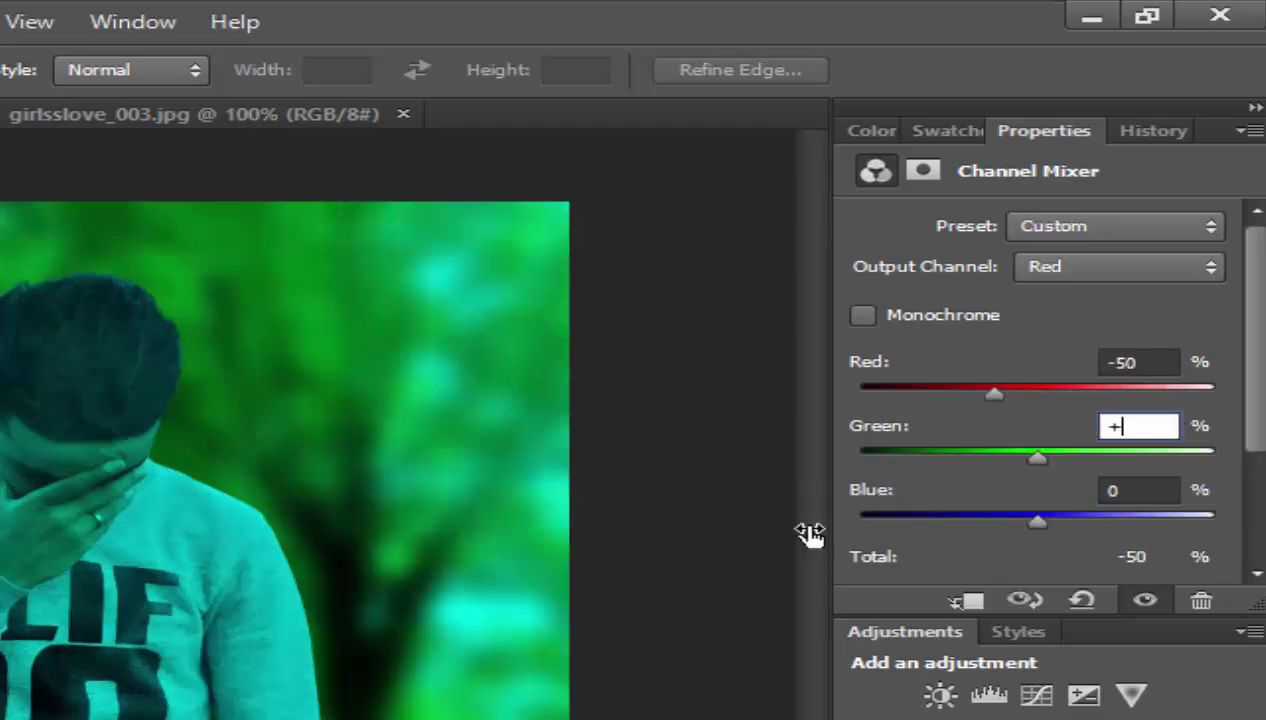
pyautogui.write('200')
pyautogui.click(1146, 487)
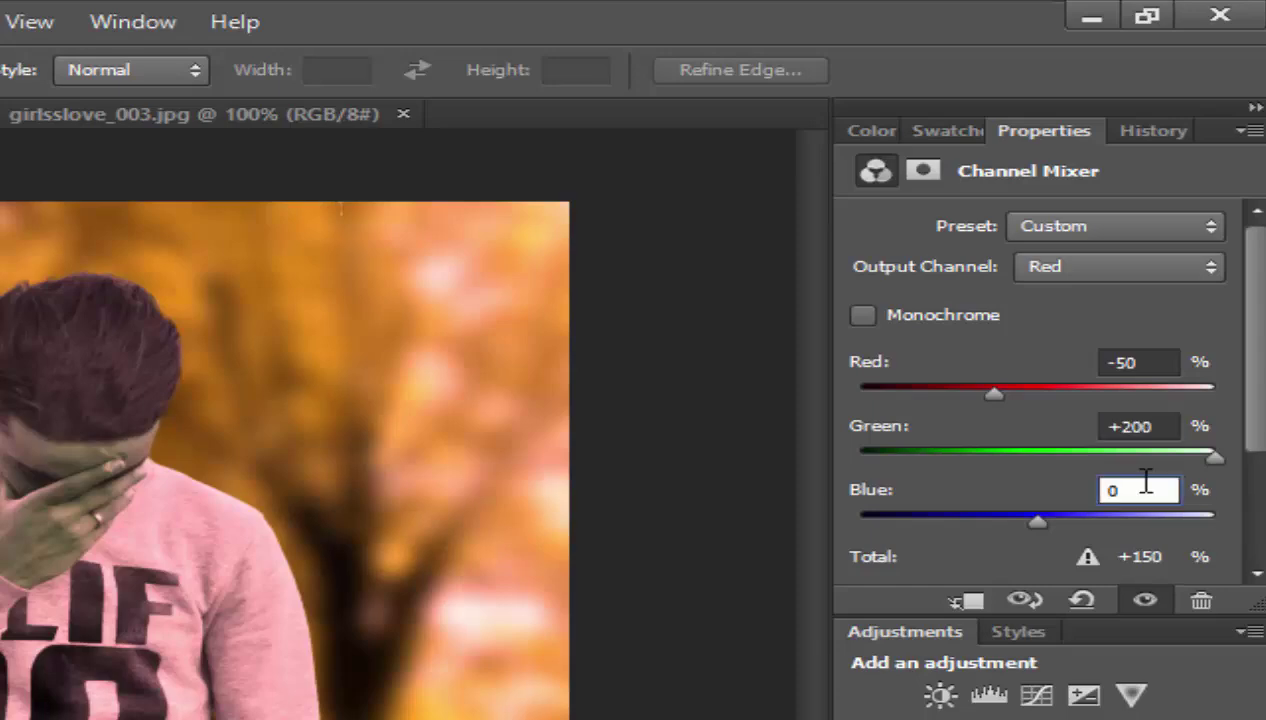
pyautogui.doubleClick(1146, 487)
pyautogui.write('-')
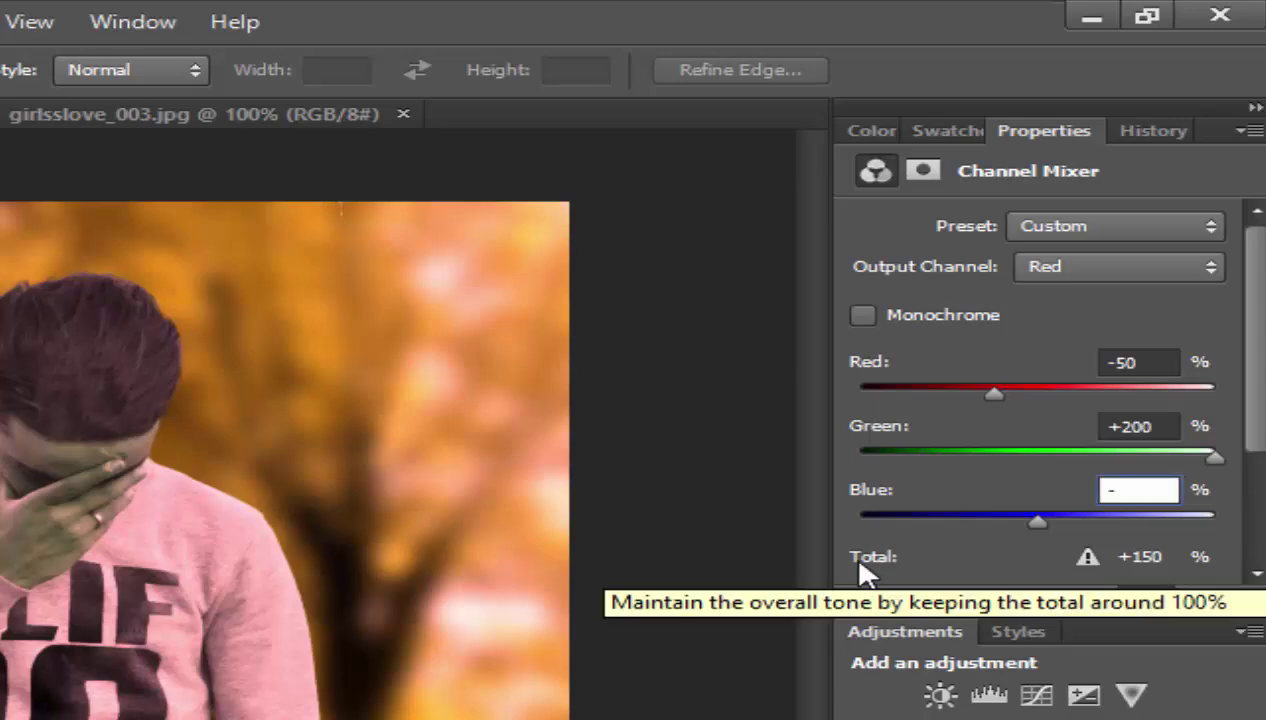
pyautogui.write('5')
pyautogui.write('0')
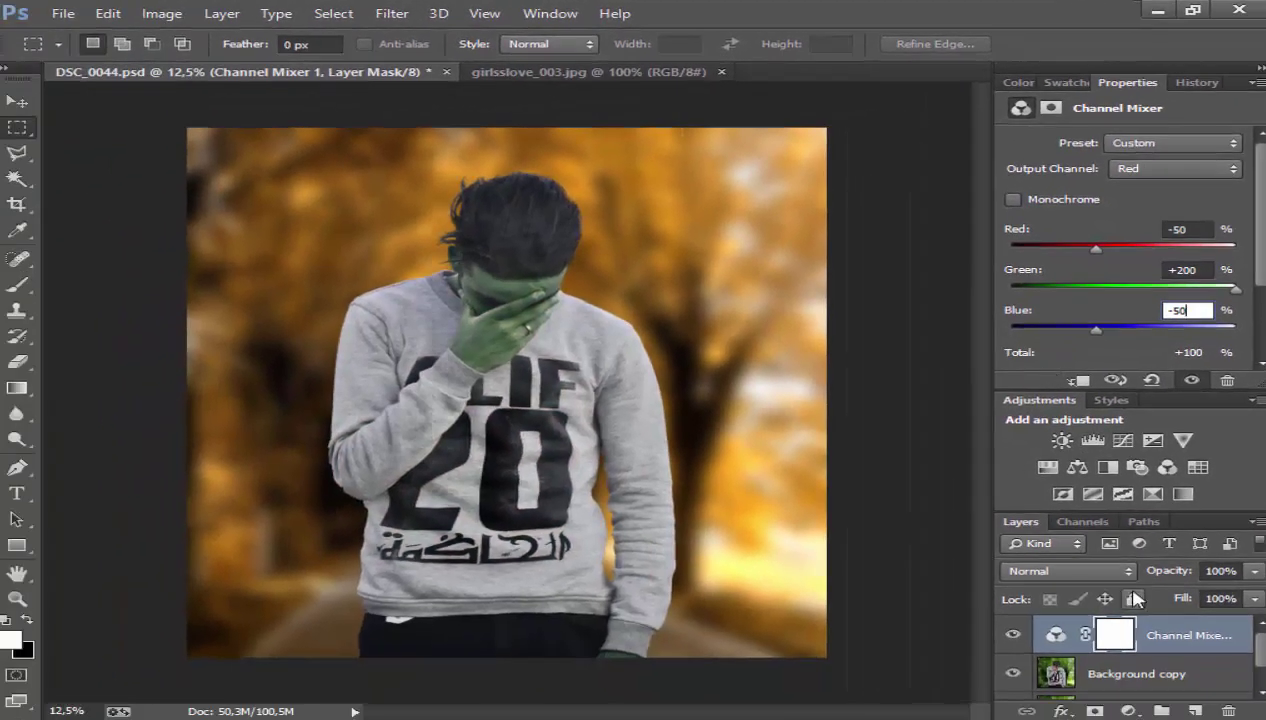
# Step: Set the Channel Mixer layer's blend mode to Lighter Color
pyautogui.click(1106, 577)
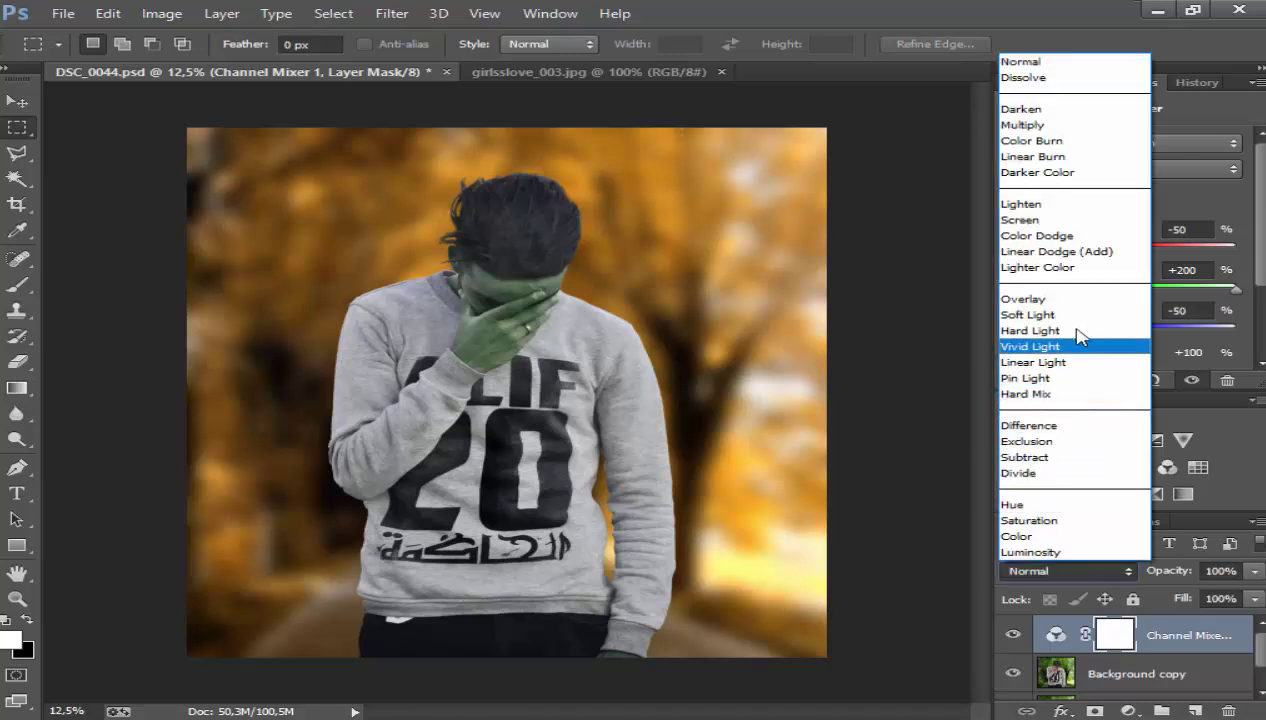
pyautogui.click(1073, 282)
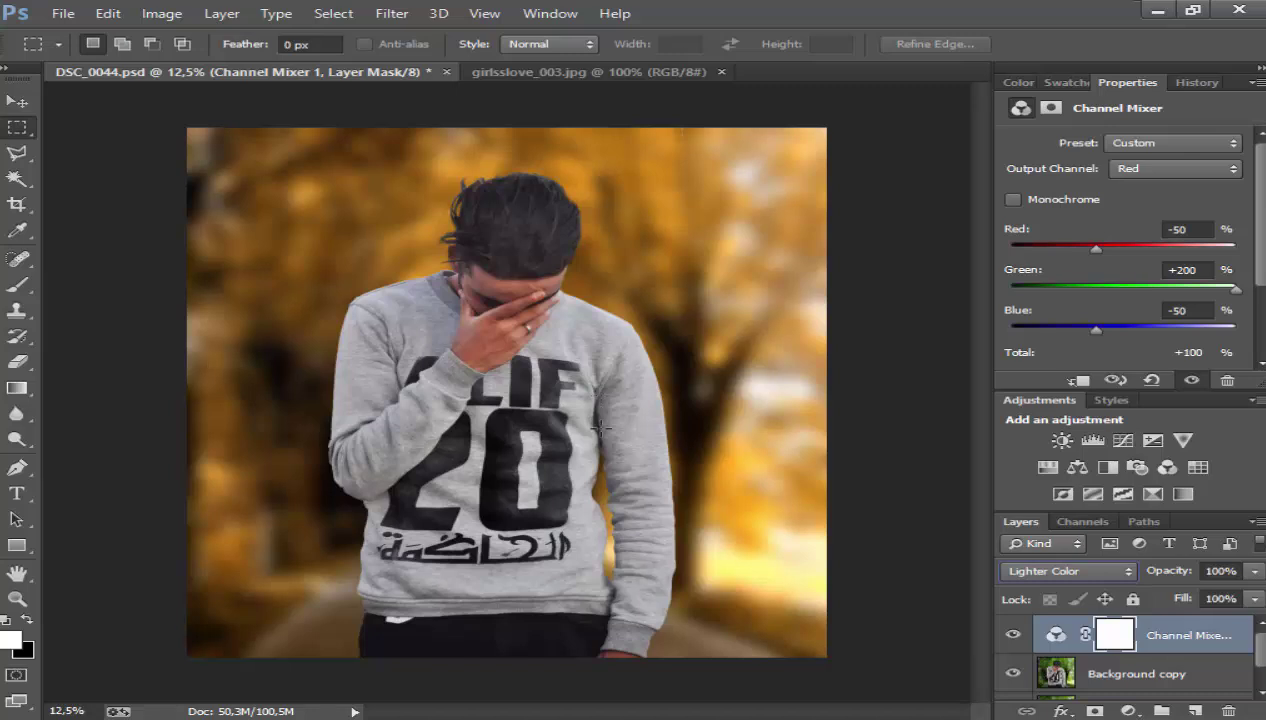
pyautogui.click(1130, 711)
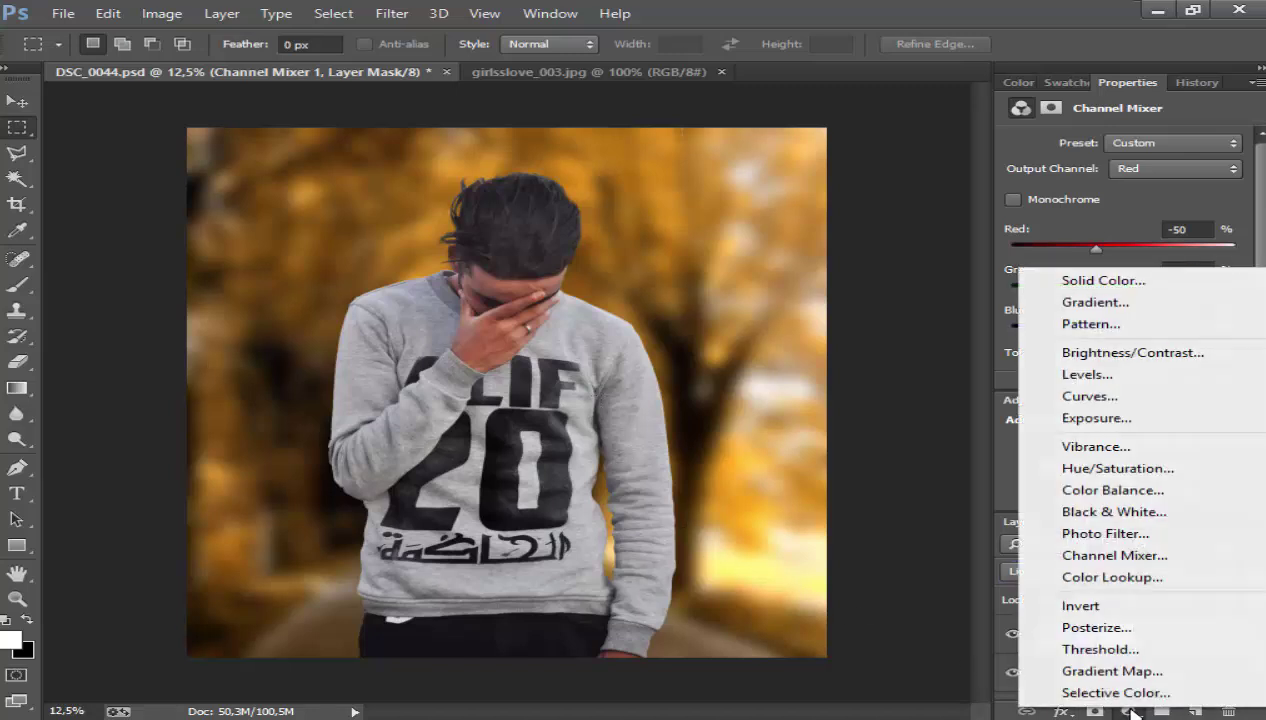
# Step: Add a second Channel Mixer with Green at -20 on the Red output
pyautogui.click(1125, 555)
pyautogui.click(1140, 165)
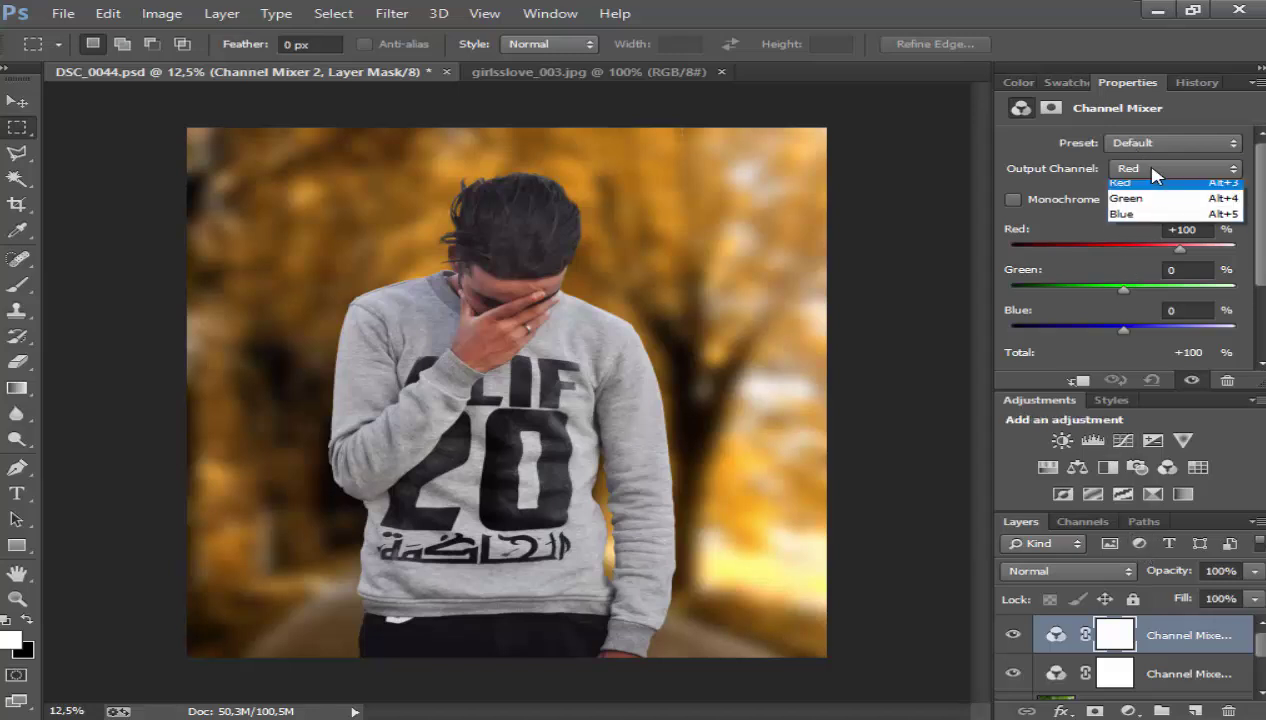
pyautogui.click(1155, 163)
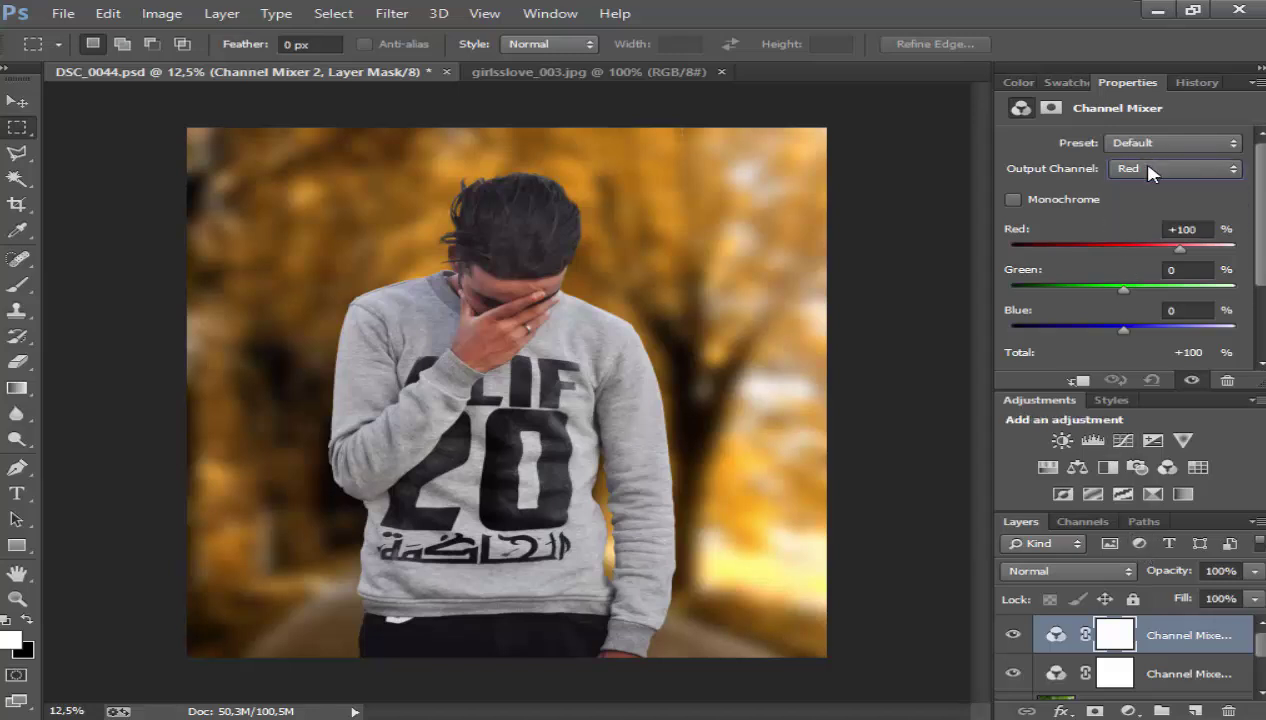
pyautogui.click(1113, 287)
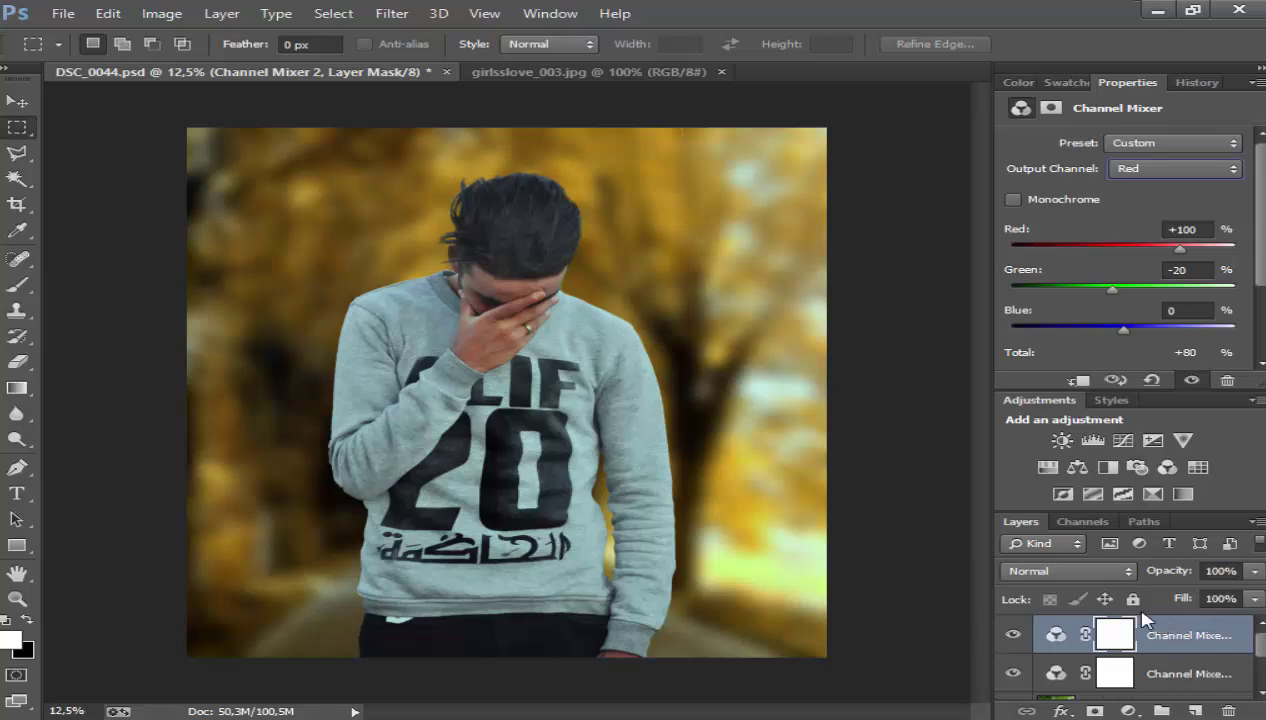
# Step: Blend the second mixer as Lighter Color and add a Gradient fill layer
pyautogui.click(1075, 572)
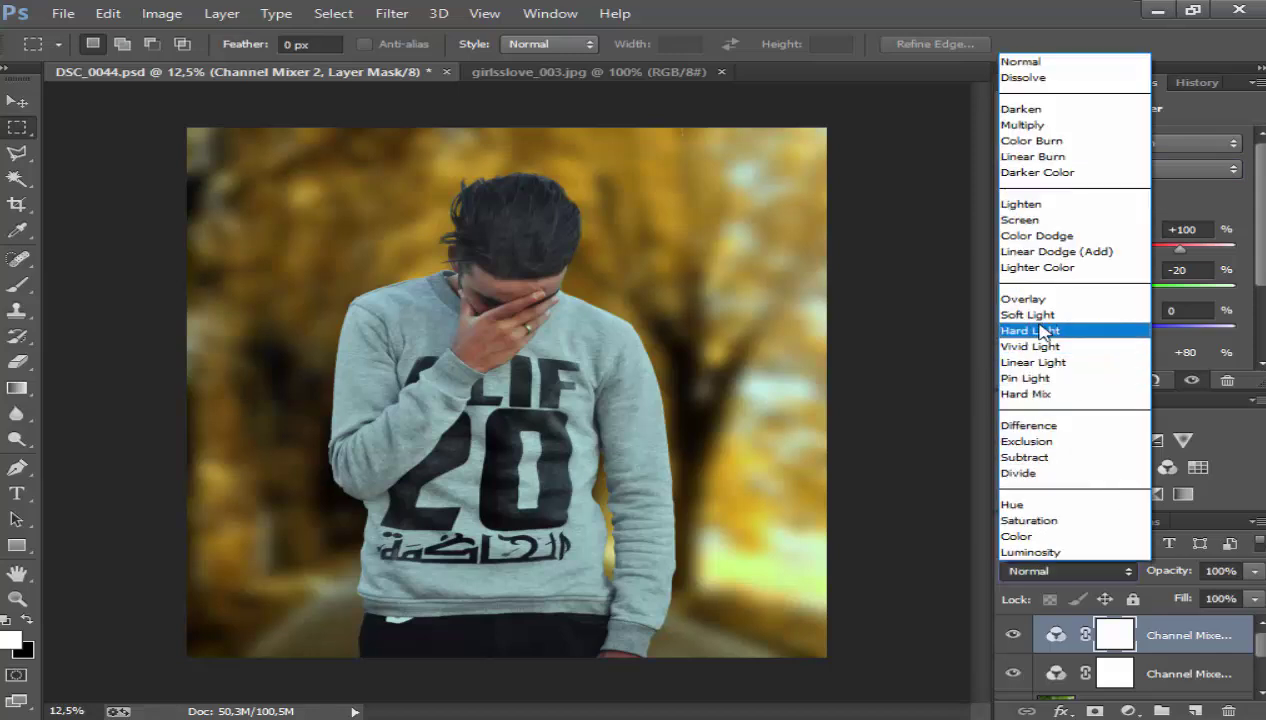
pyautogui.click(1035, 267)
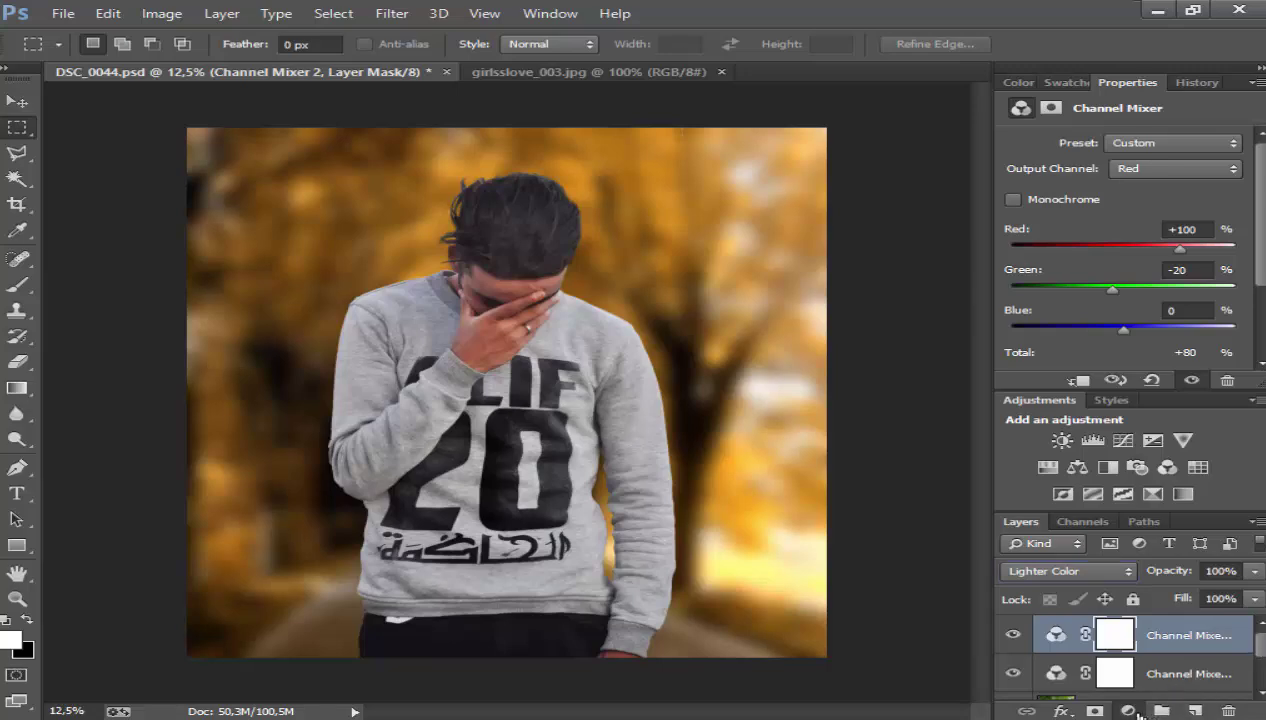
pyautogui.click(1138, 712)
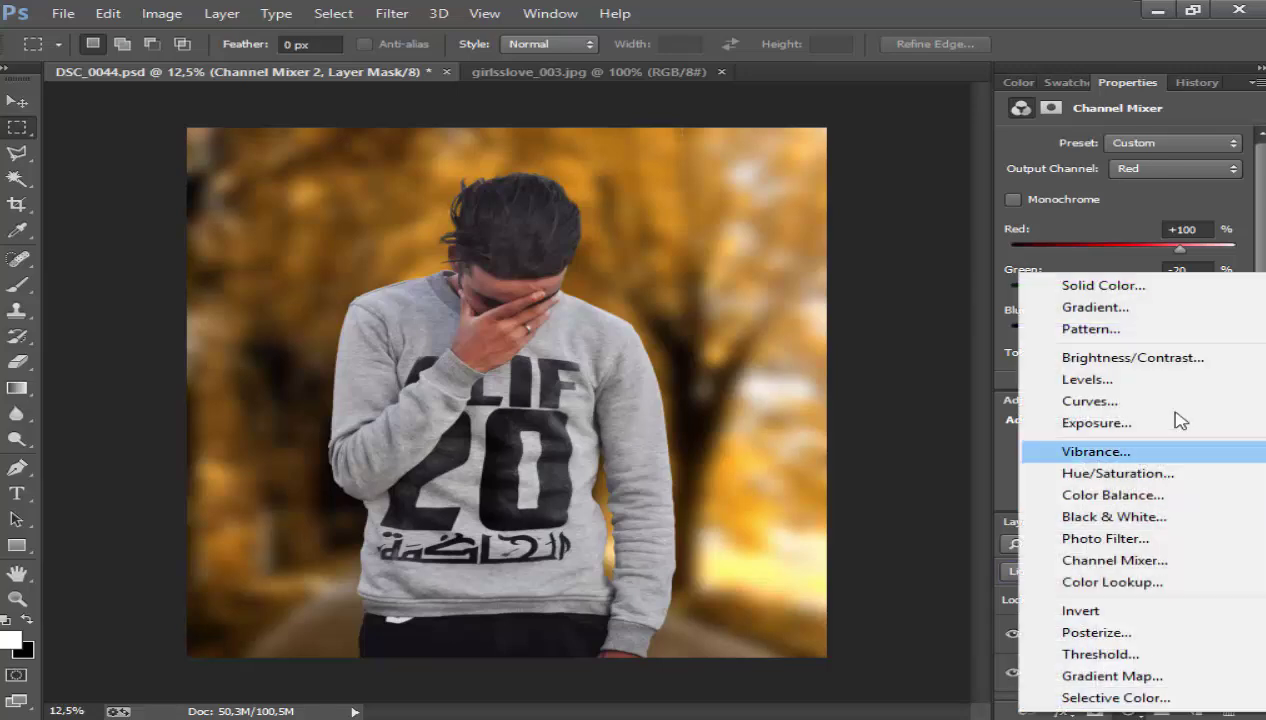
pyautogui.click(1157, 310)
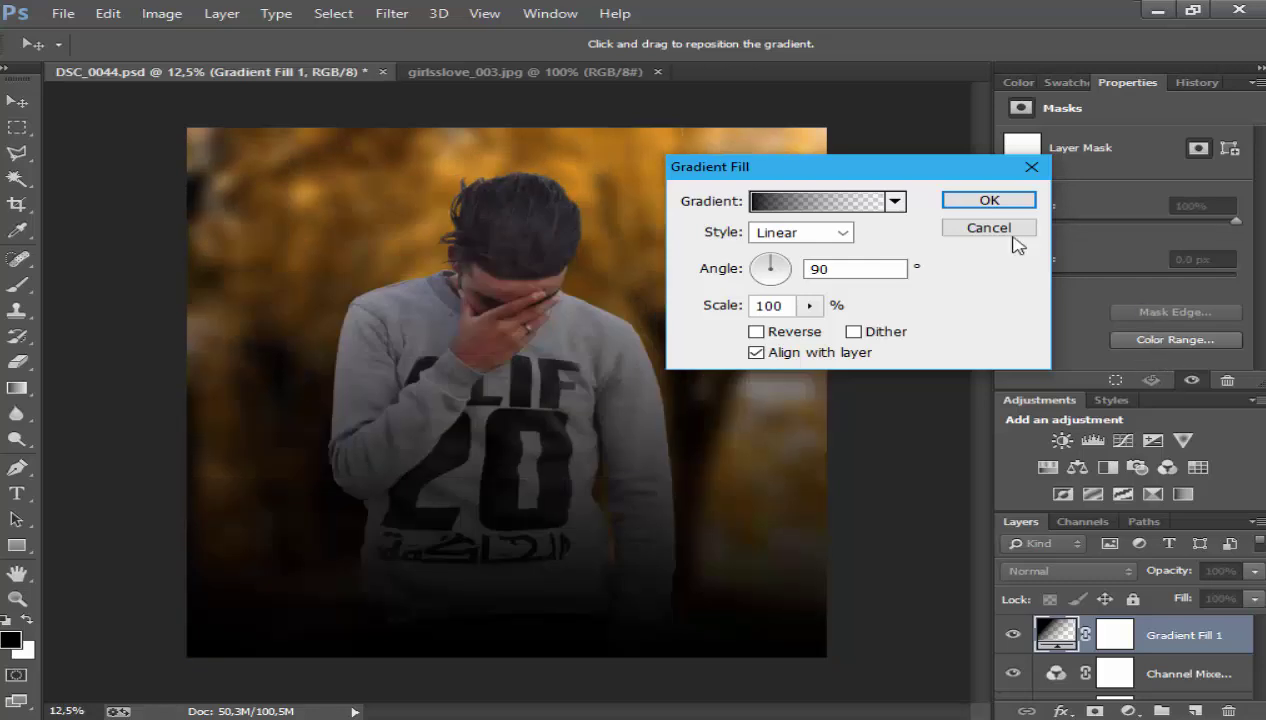
# Step: Make the gradient Radial and Reversed using the Violet, Orange preset
pyautogui.click(845, 234)
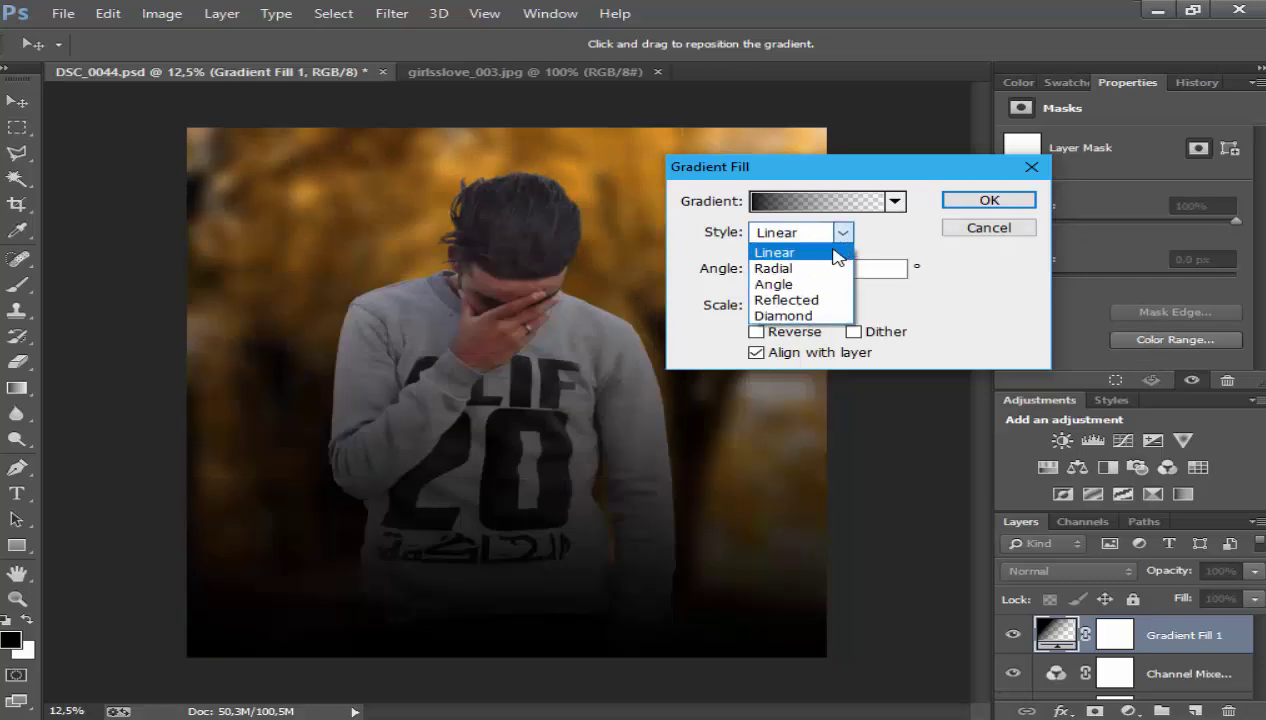
pyautogui.click(813, 269)
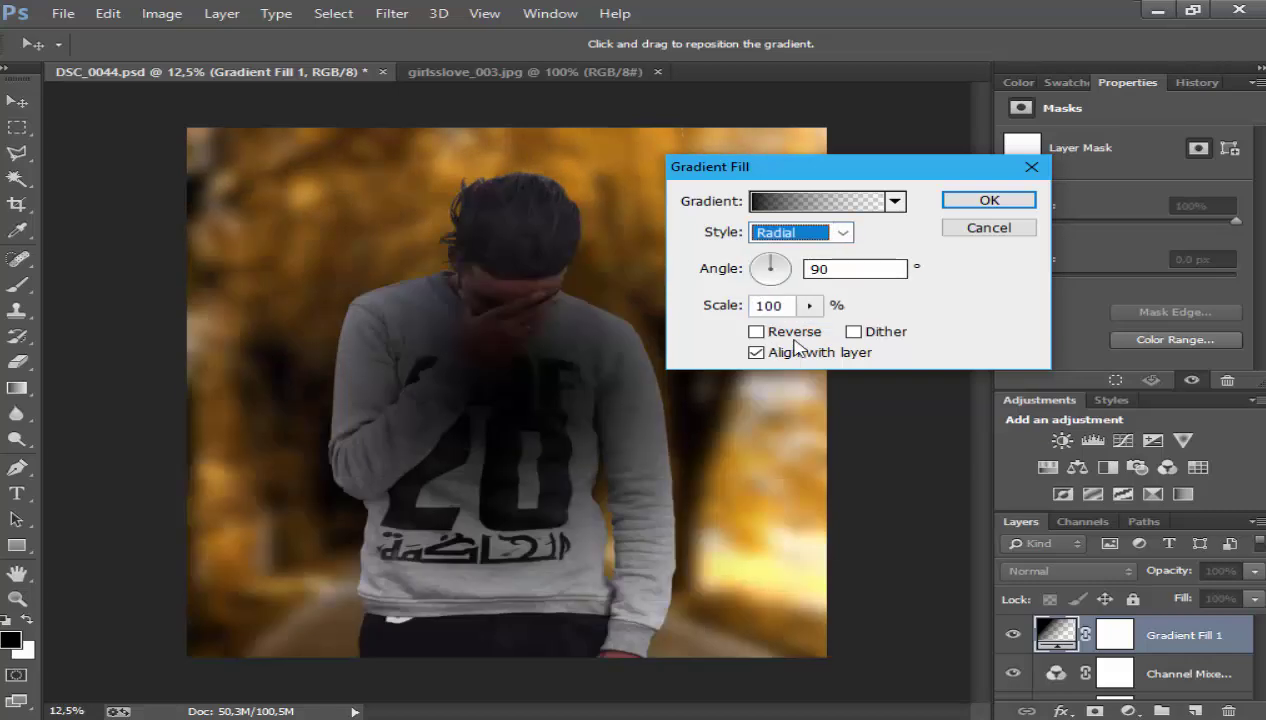
pyautogui.click(798, 333)
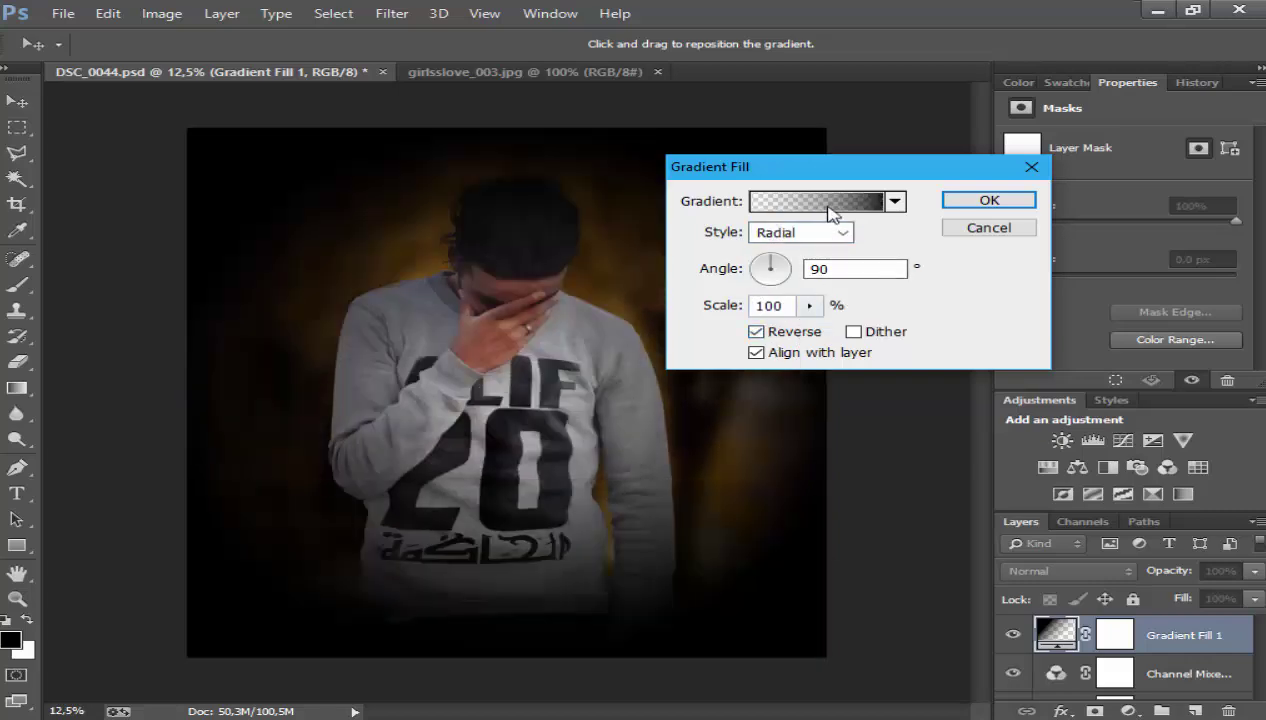
pyautogui.click(822, 202)
pyautogui.click(1043, 200)
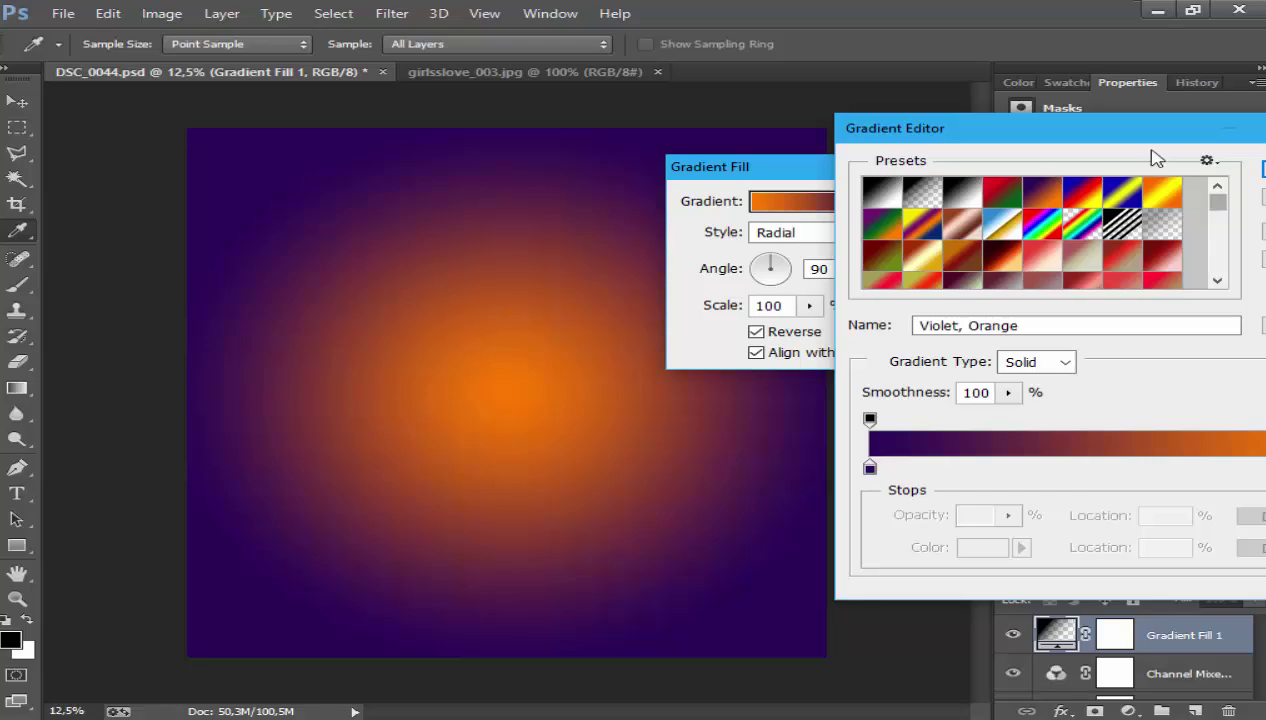
pyautogui.moveTo(1091, 130); pyautogui.dragTo(867, 138)
pyautogui.click(1090, 185)
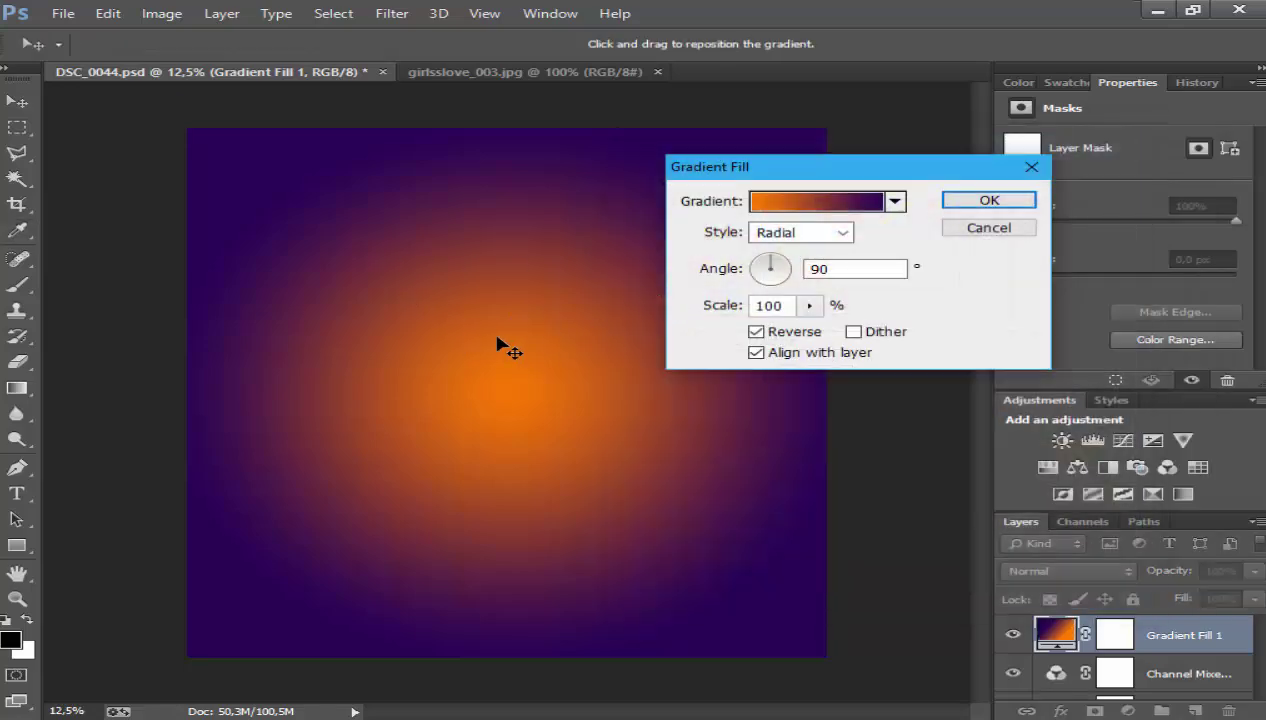
# Step: Move the gradient centre to the upper left, keep Scale at 100%, and apply it
pyautogui.moveTo(511, 347); pyautogui.dragTo(367, 228)
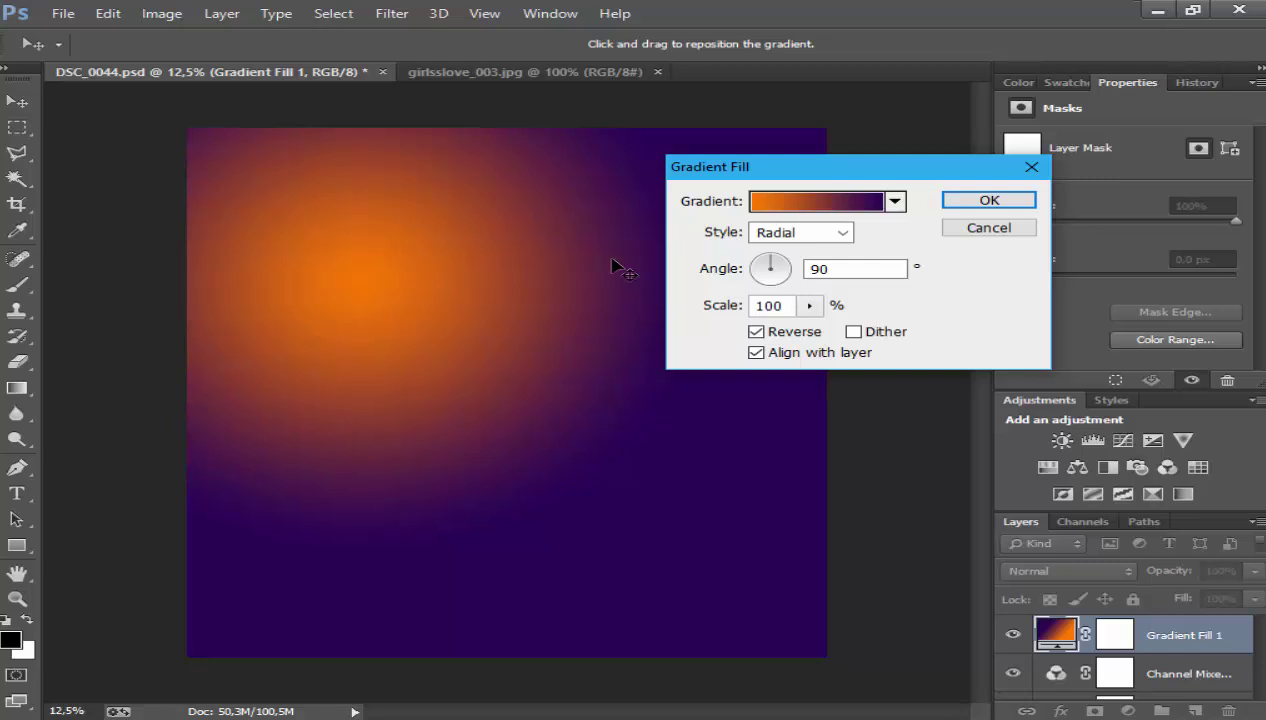
pyautogui.click(808, 305)
pyautogui.click(837, 333)
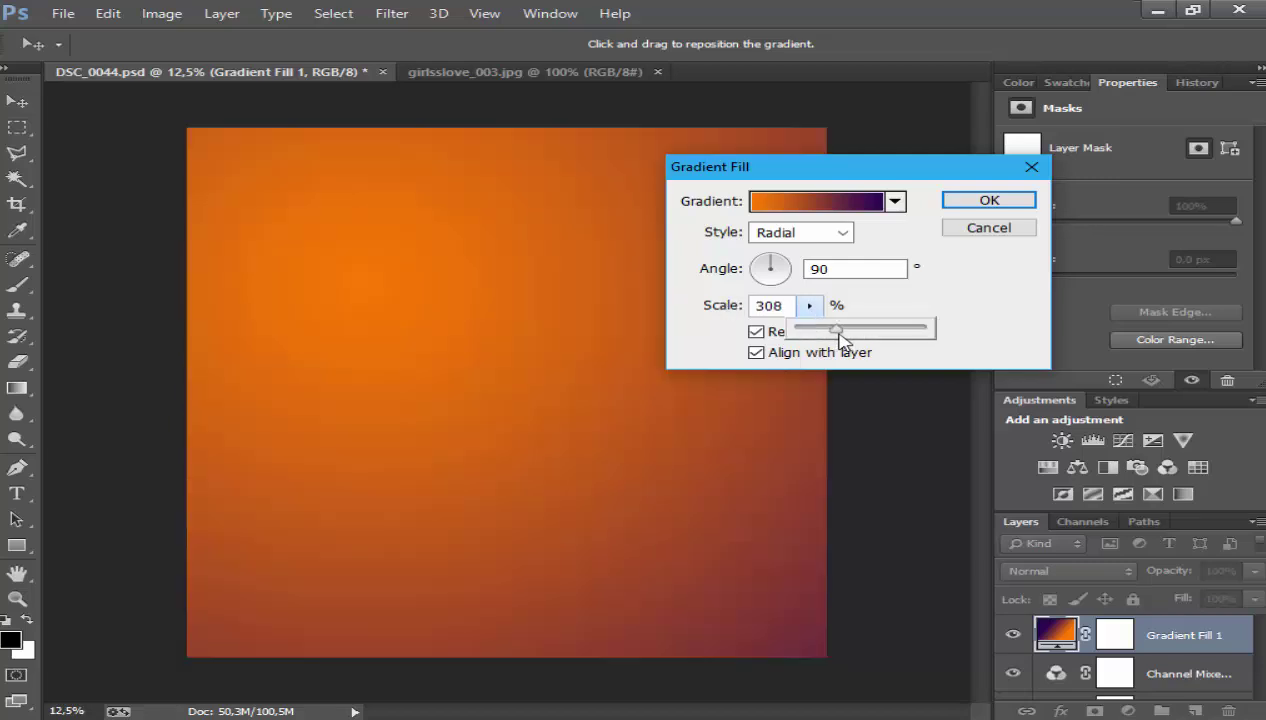
pyautogui.moveTo(827, 334); pyautogui.dragTo(812, 334)
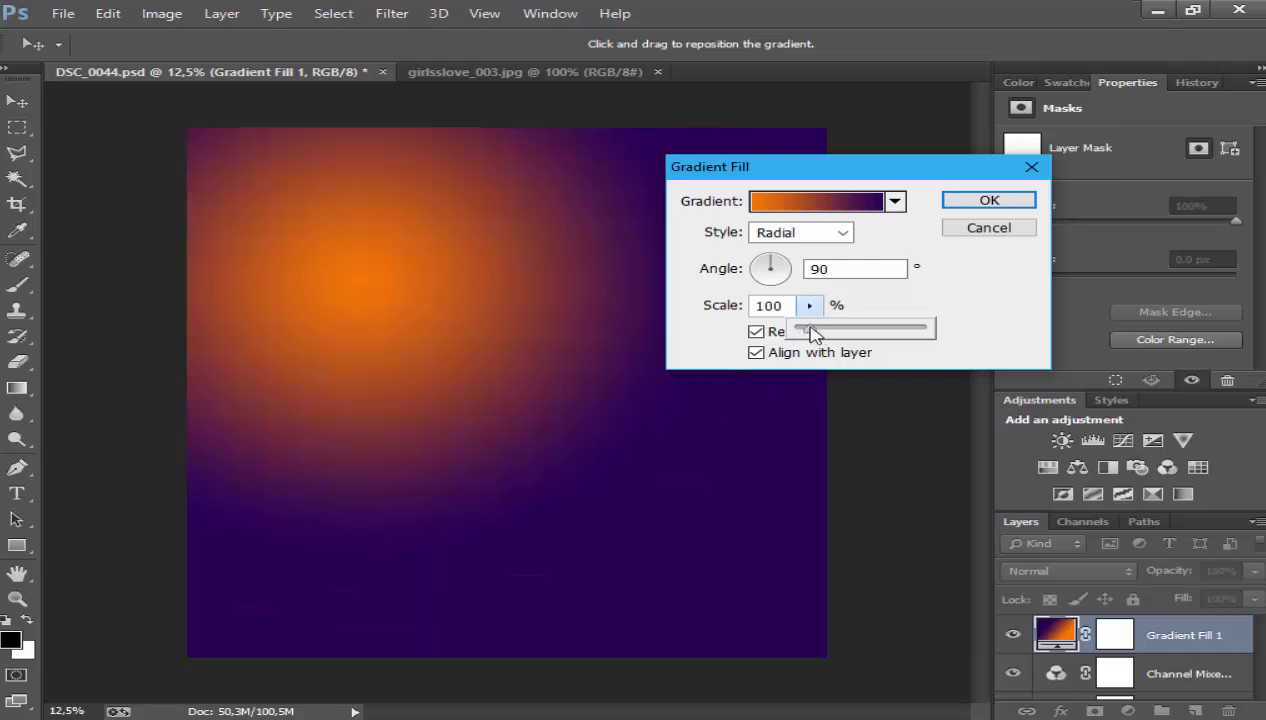
pyautogui.click(952, 204)
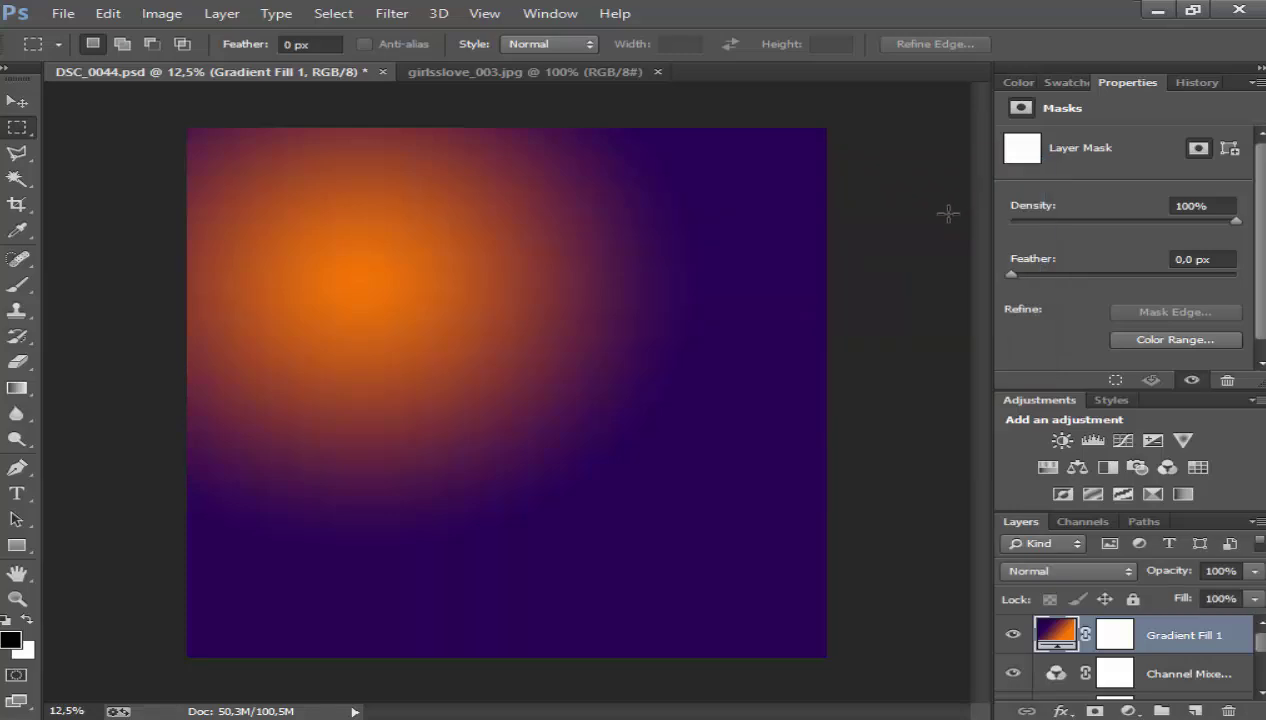
# Step: Set the Gradient Fill 1 layer's blend mode to Screen
pyautogui.click(1030, 573)
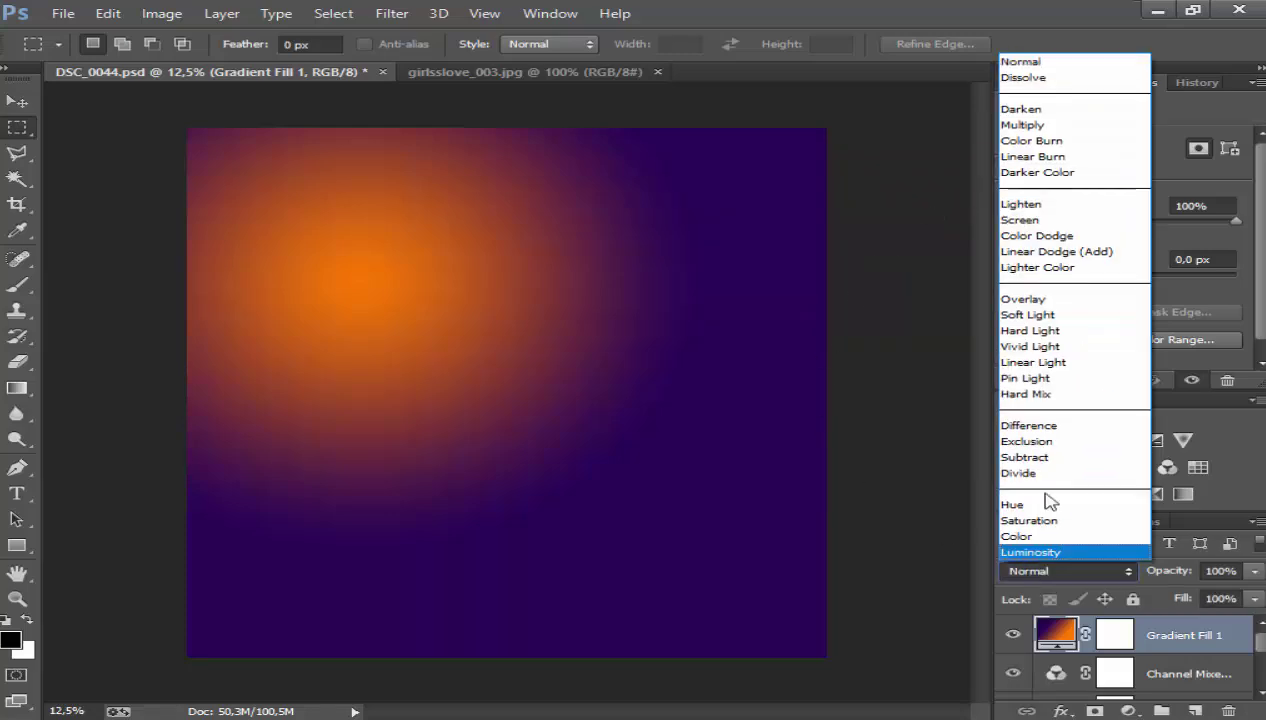
pyautogui.click(1030, 220)
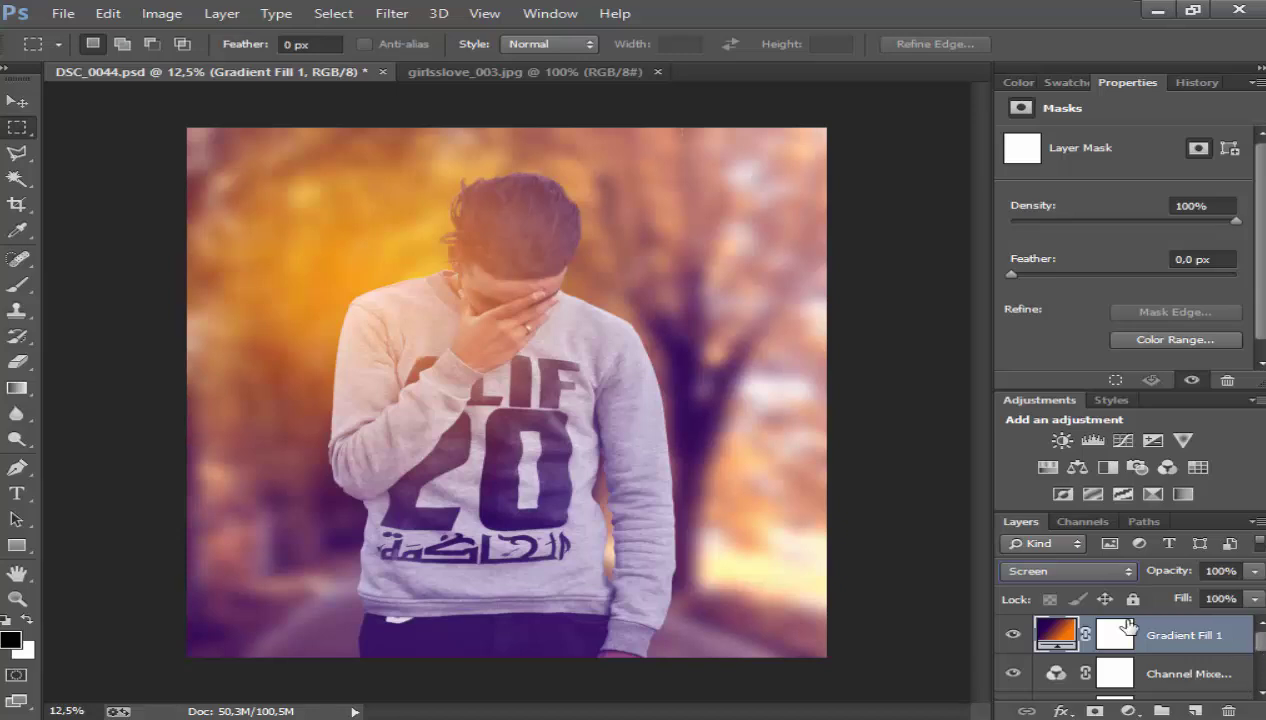
pyautogui.click(16, 362)
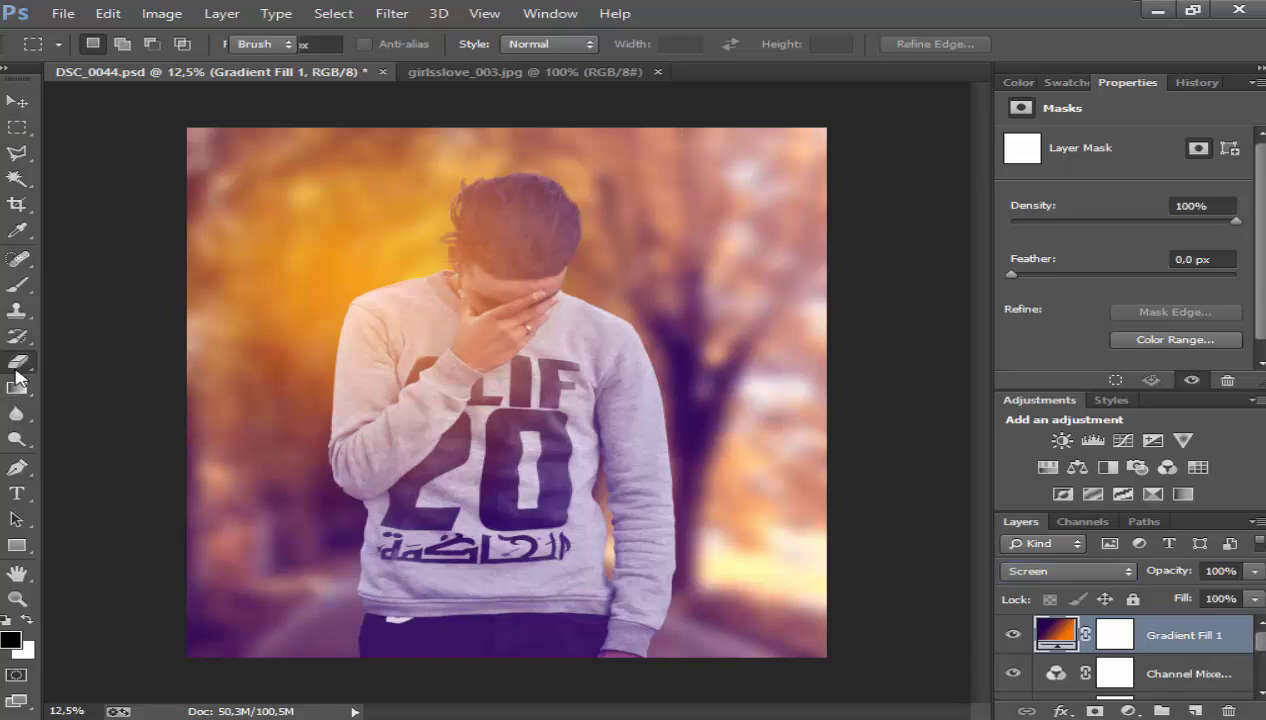
# Step: Rasterize Gradient Fill 1 for erasing and enlarge the soft eraser brush
pyautogui.click(462, 414)
pyautogui.click(567, 302)
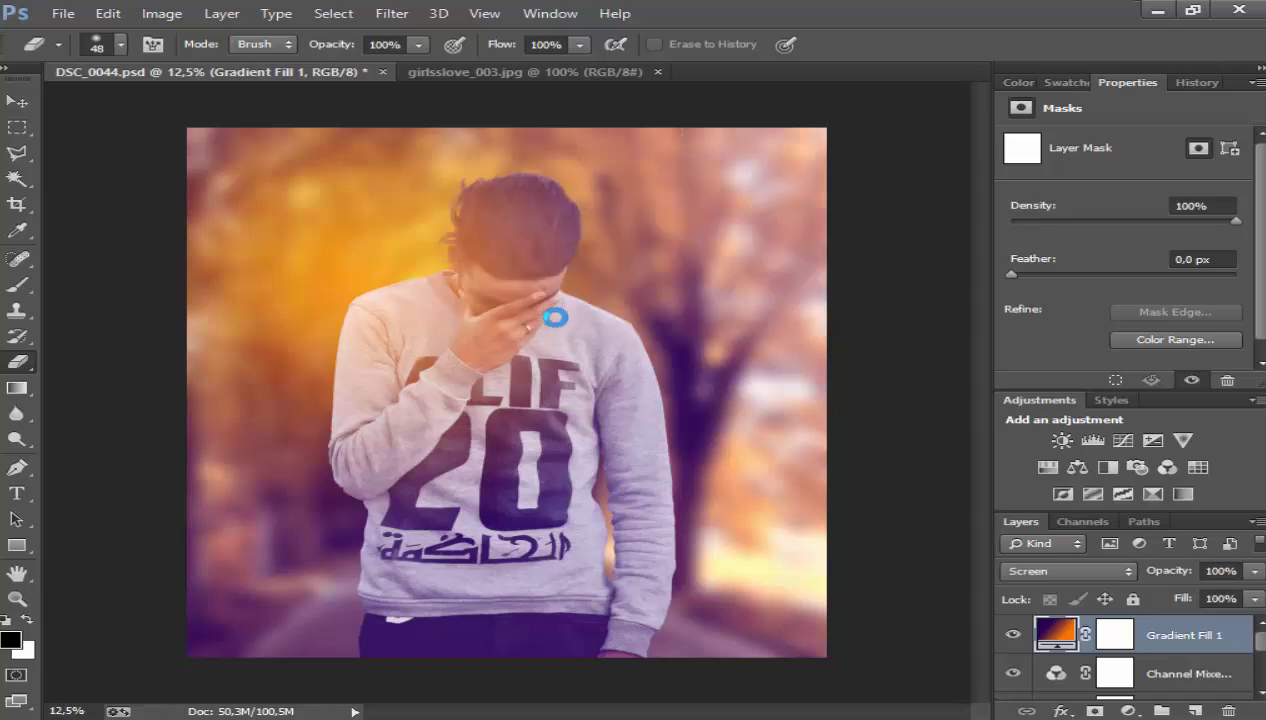
pyautogui.rightClick(727, 328)
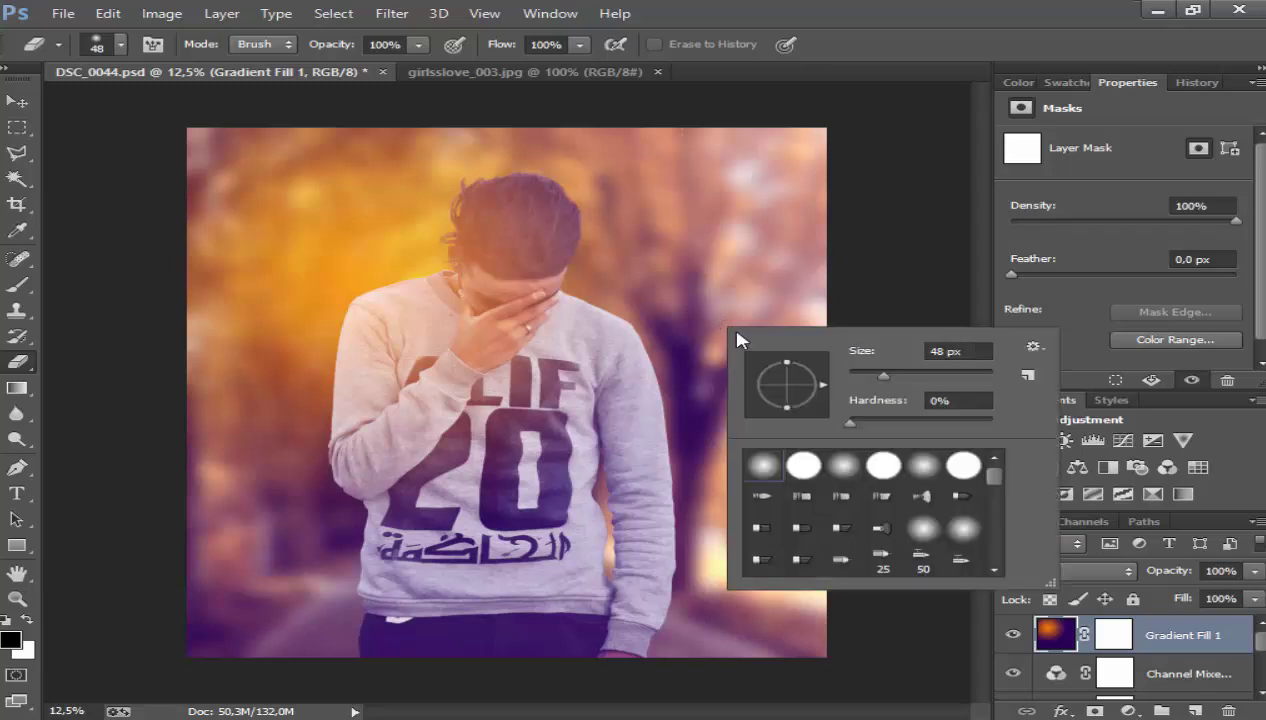
pyautogui.click(955, 376)
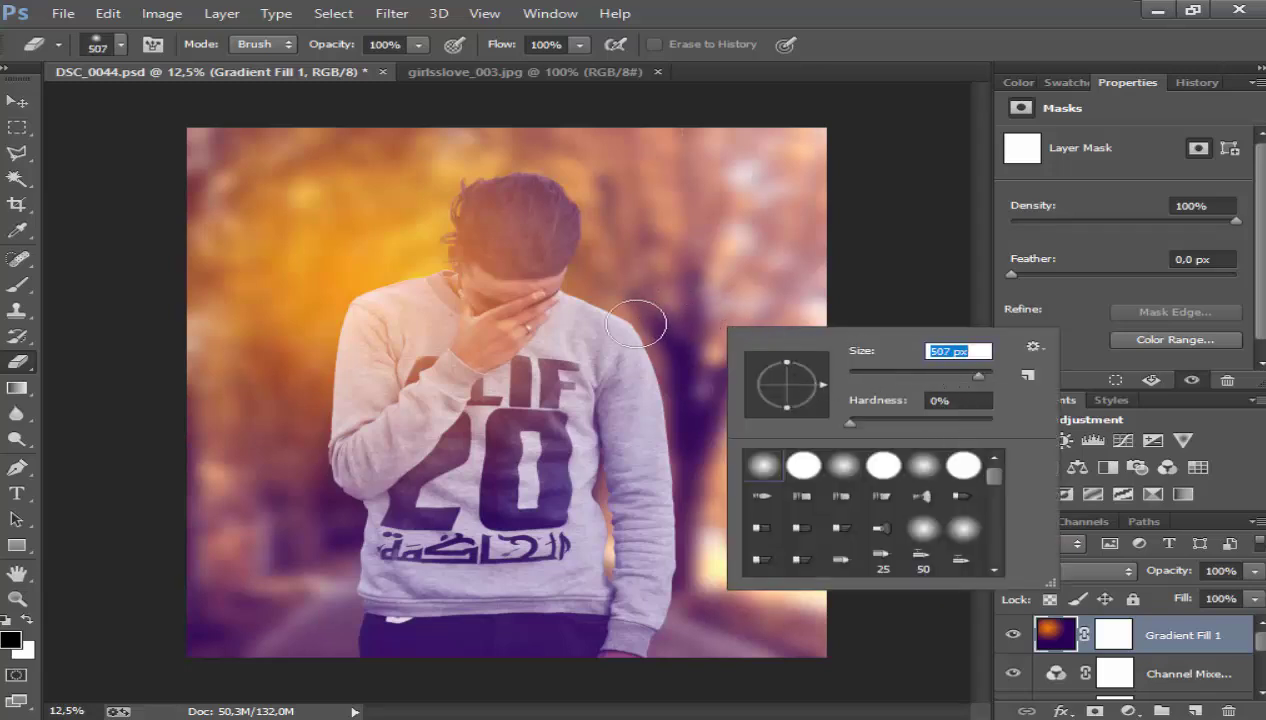
pyautogui.moveTo(981, 378); pyautogui.dragTo(985, 376)
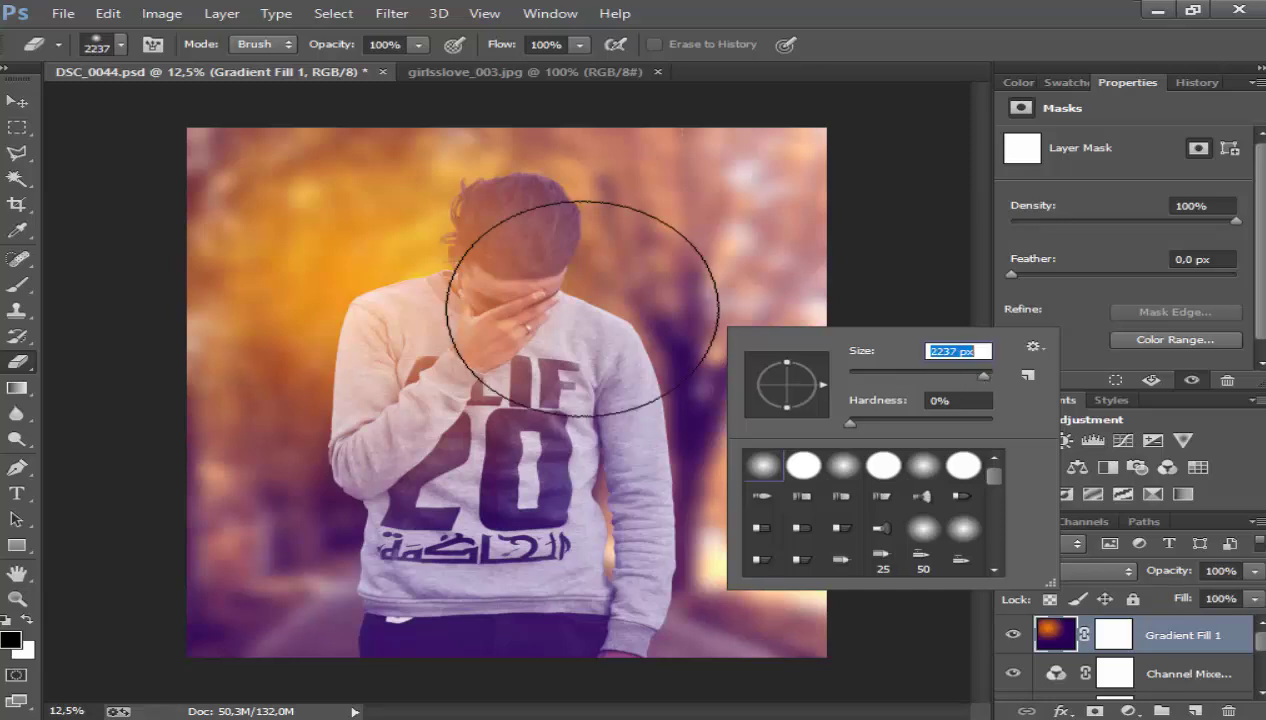
pyautogui.click(412, 45)
# Step: Set the eraser to 26% opacity, 28% flow, and a 1447 px brush
pyautogui.click(412, 45)
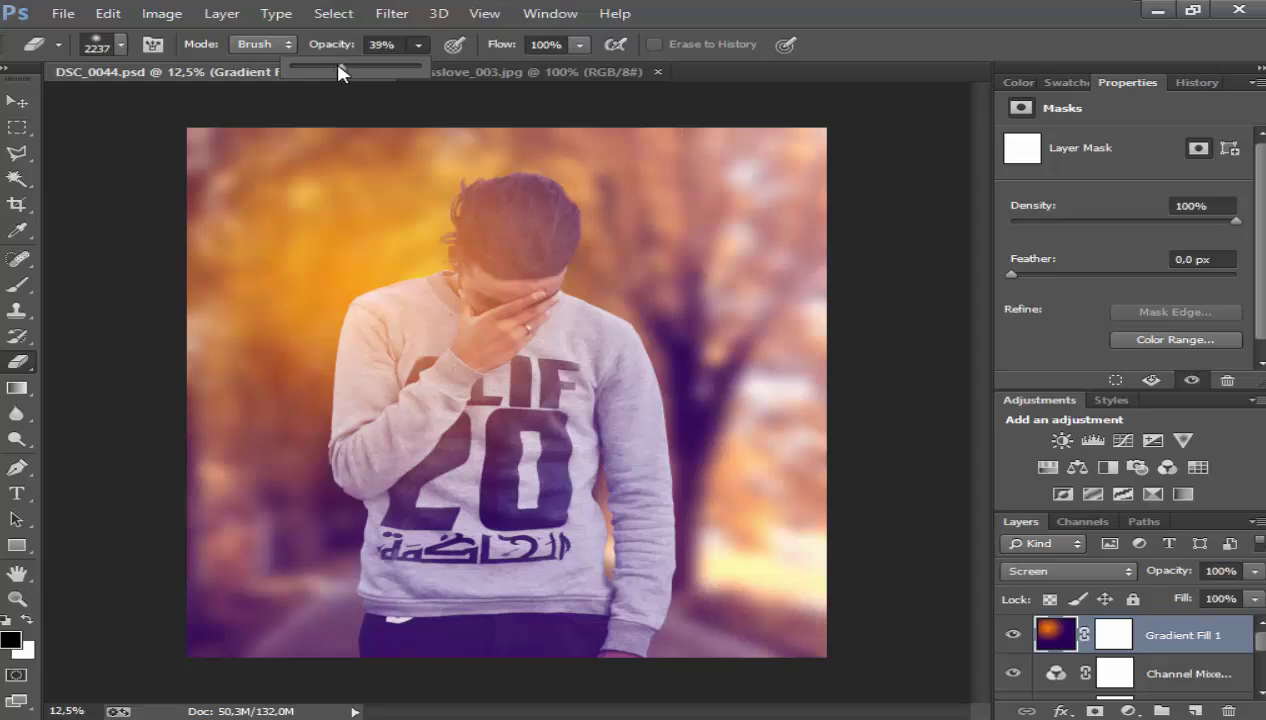
pyautogui.moveTo(327, 66); pyautogui.dragTo(311, 66)
pyautogui.click(578, 45)
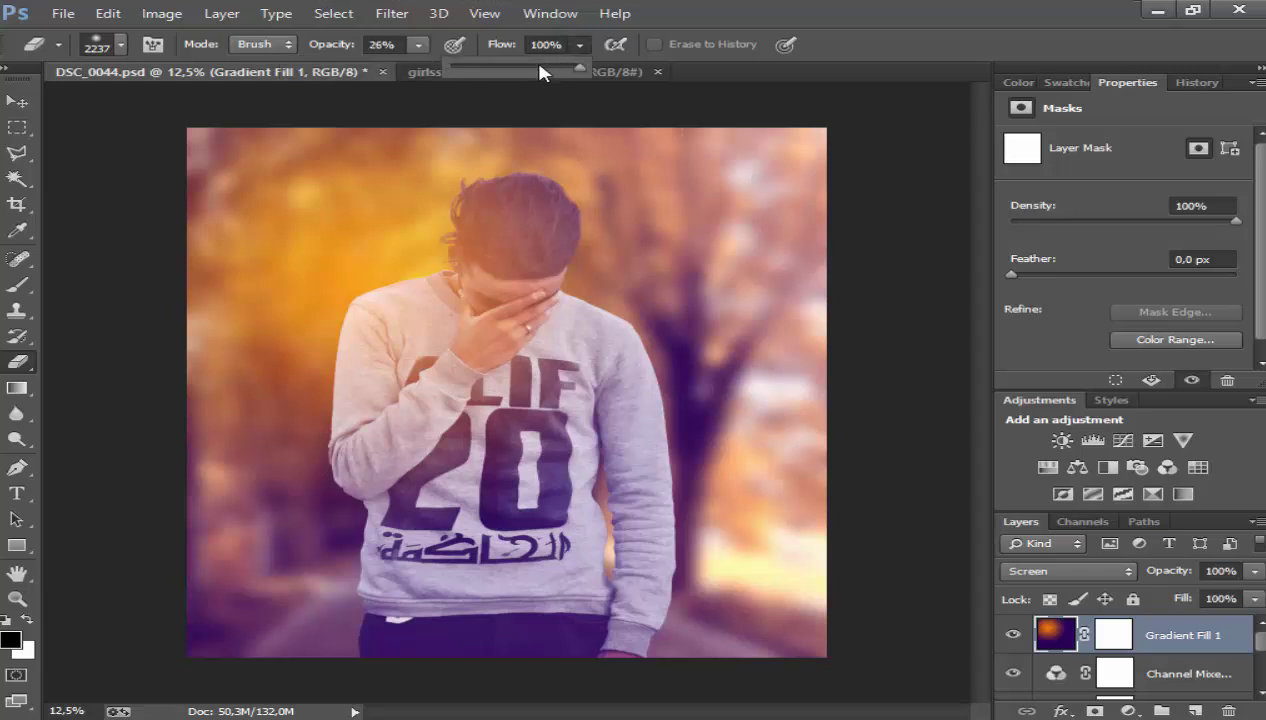
pyautogui.click(505, 66)
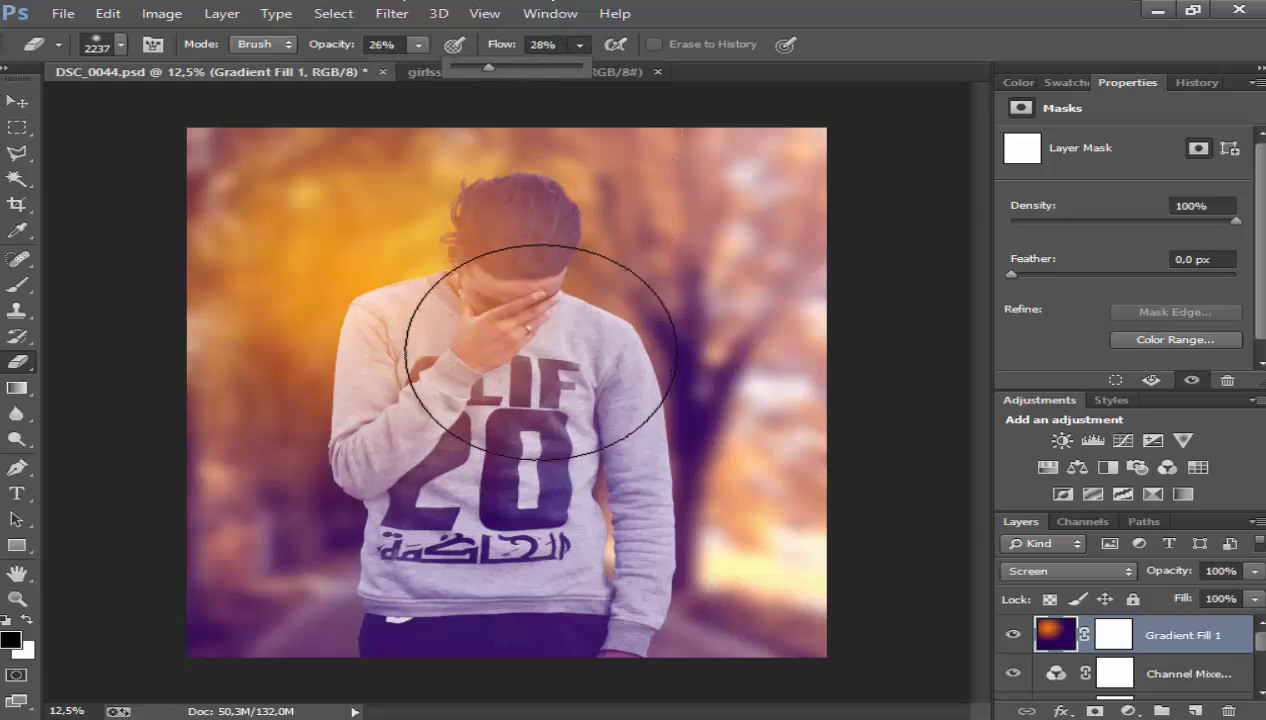
pyautogui.click(535, 365)
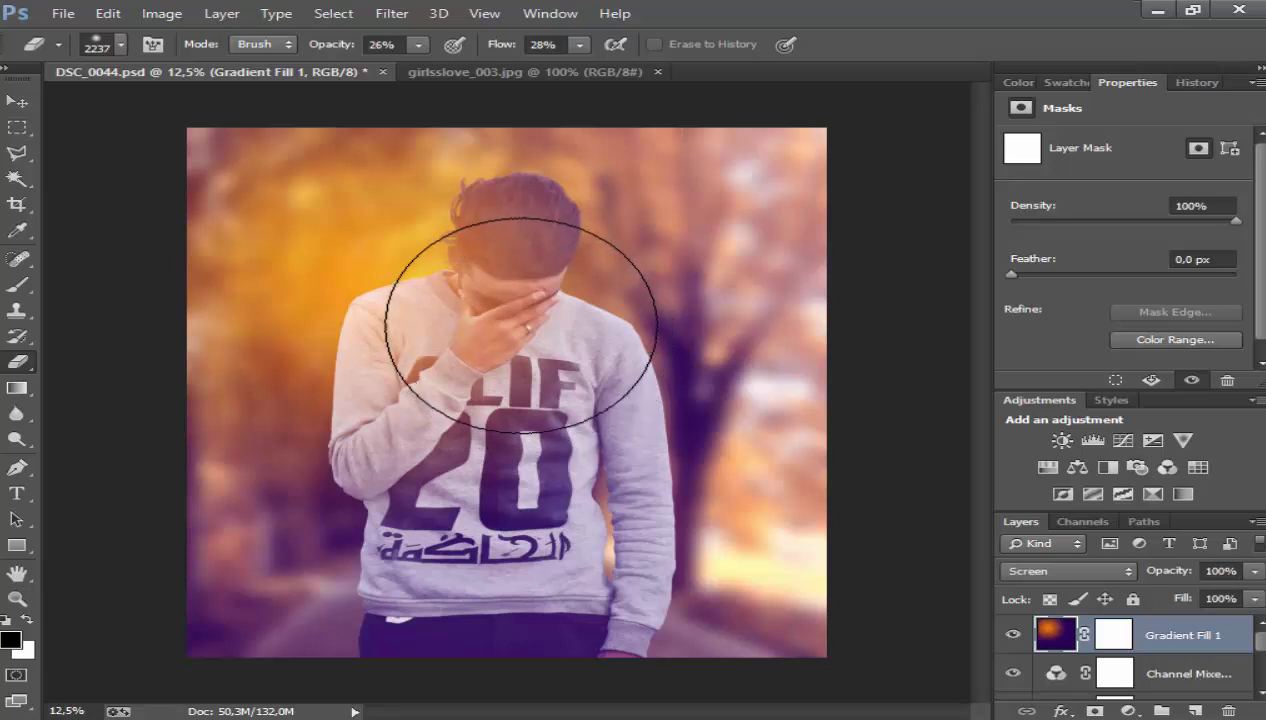
pyautogui.rightClick(550, 331)
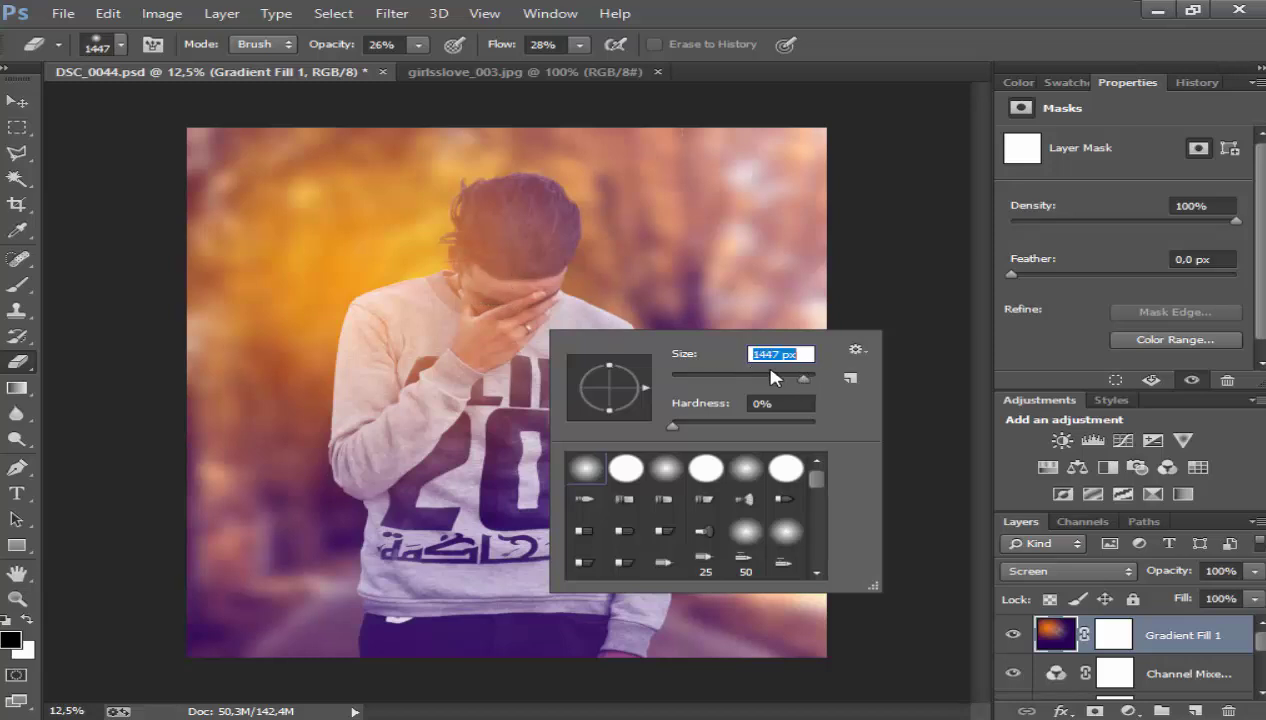
pyautogui.press('Return')
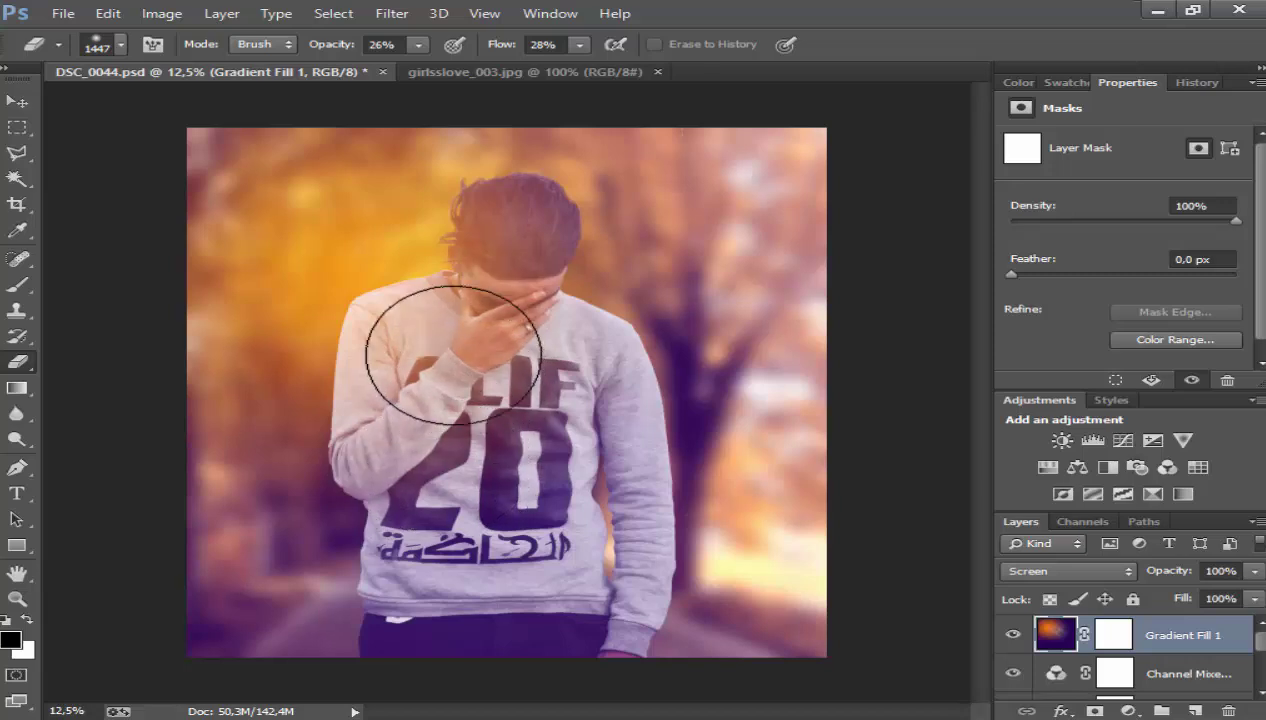
# Step: Erase the glow from the man's hair, left sleeve, and shirt lettering
pyautogui.moveTo(461, 343)
pyautogui.mouseDown()
pyautogui.moveTo(531, 254)
pyautogui.moveTo(537, 218)
pyautogui.moveTo(525, 262)
pyautogui.mouseUp()
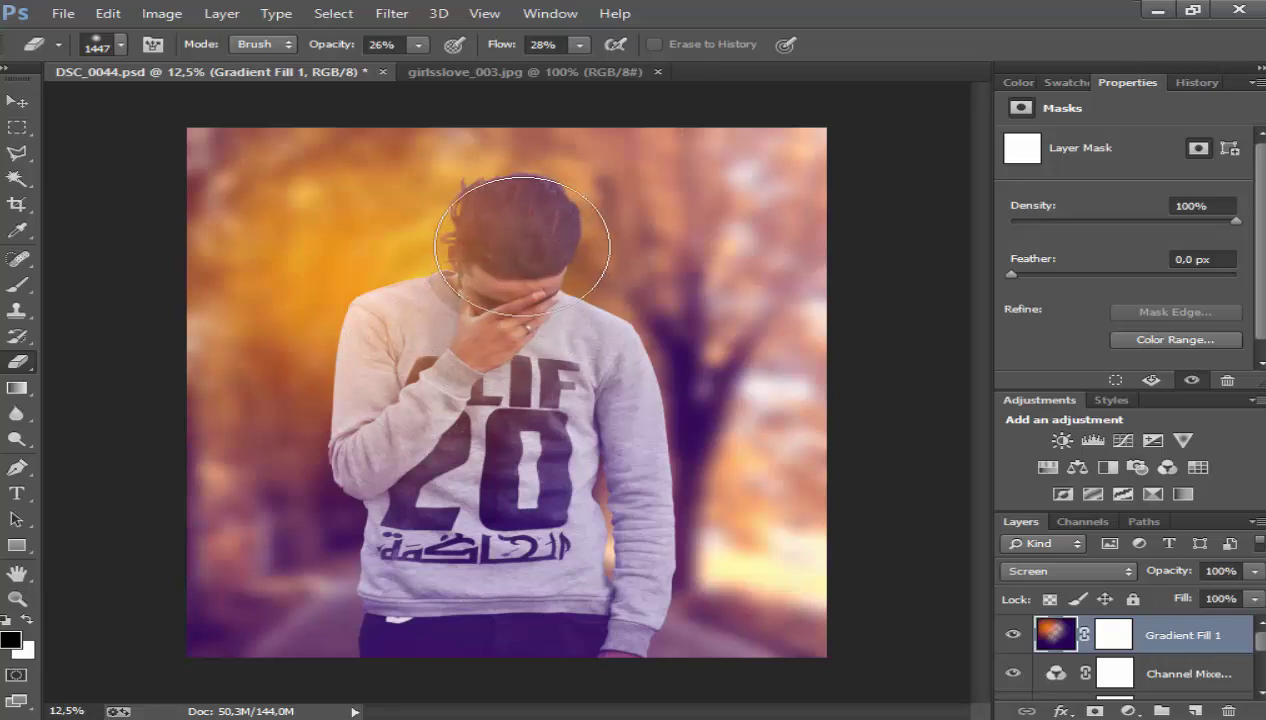
pyautogui.moveTo(522, 245); pyautogui.dragTo(420, 387)
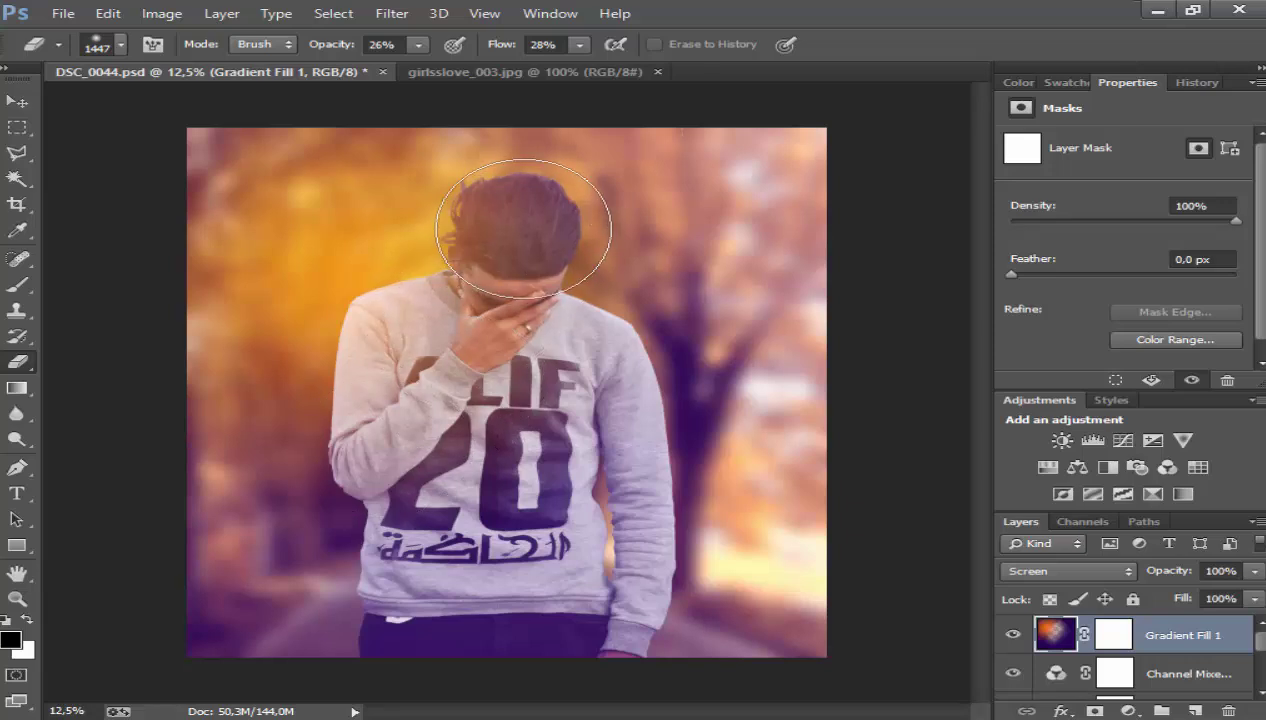
pyautogui.moveTo(518, 326)
pyautogui.mouseDown()
pyautogui.moveTo(477, 348)
pyautogui.moveTo(474, 364)
pyautogui.mouseUp()
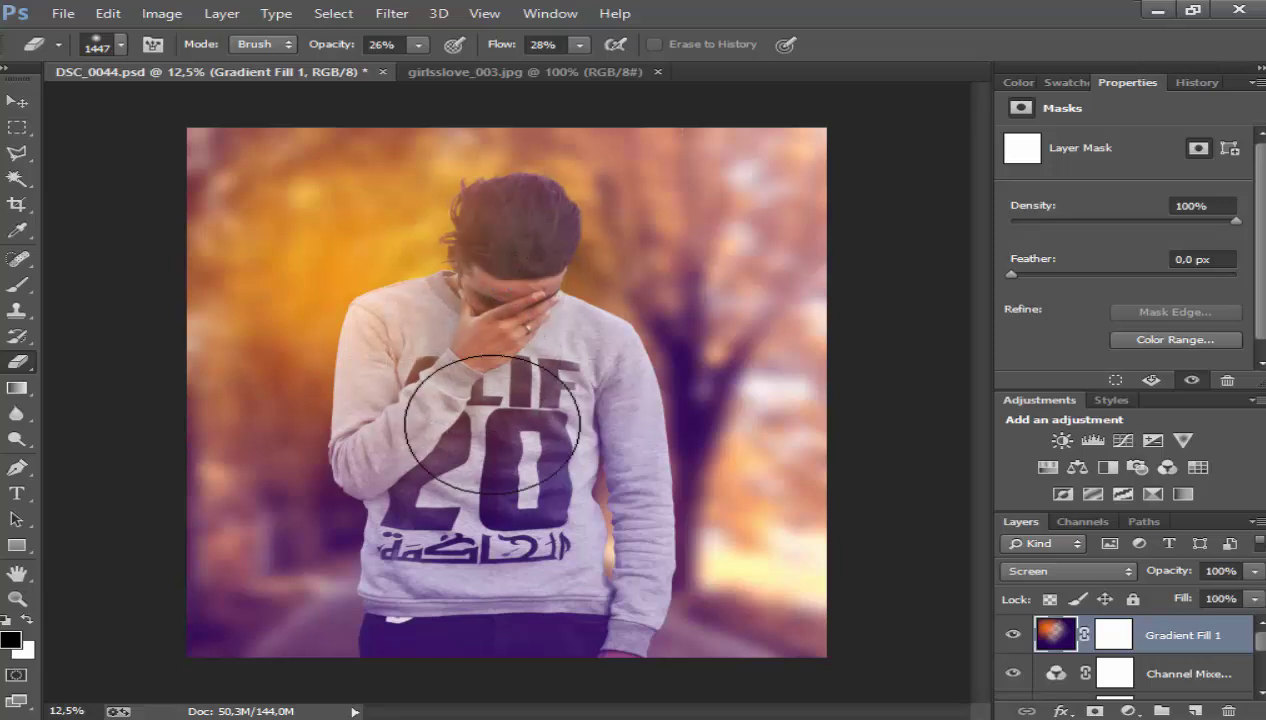
pyautogui.moveTo(480, 452); pyautogui.dragTo(523, 509)
pyautogui.moveTo(528, 614)
pyautogui.mouseDown()
pyautogui.moveTo(560, 409)
pyautogui.moveTo(497, 632)
pyautogui.mouseUp()
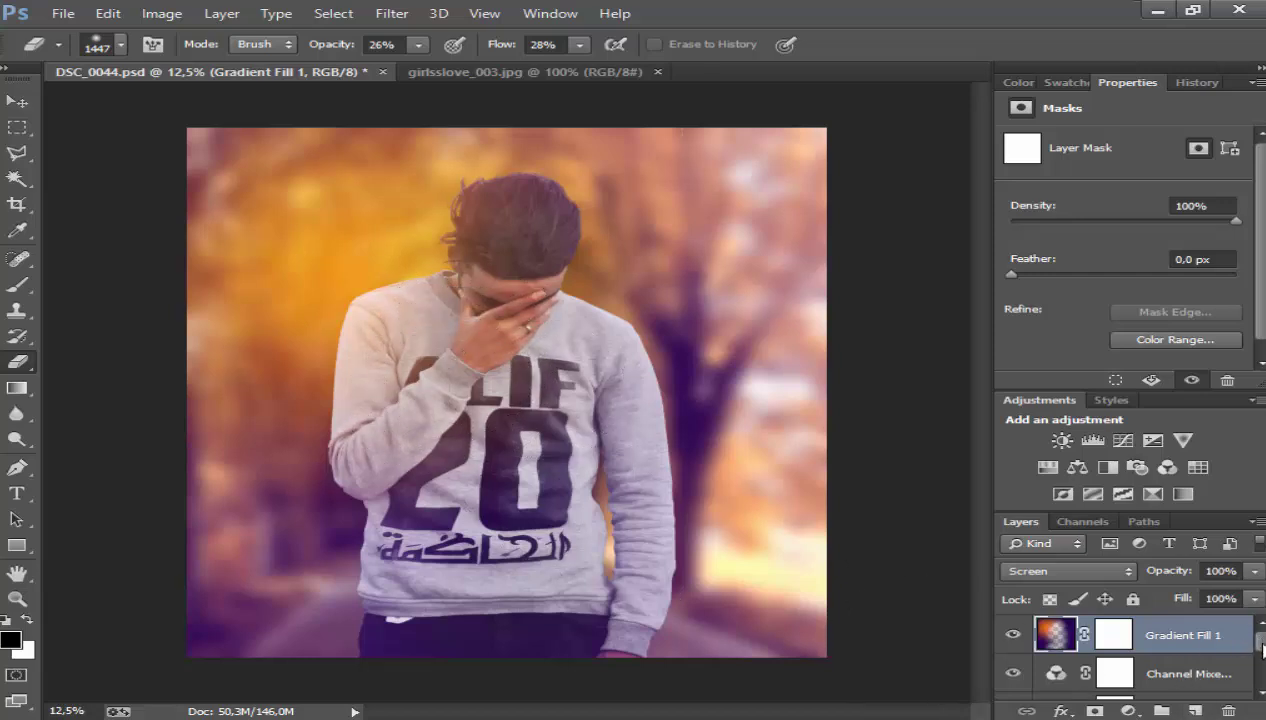
pyautogui.moveTo(1261, 645)
pyautogui.mouseDown()
pyautogui.moveTo(1261, 668)
pyautogui.moveTo(1194, 686)
pyautogui.mouseUp()
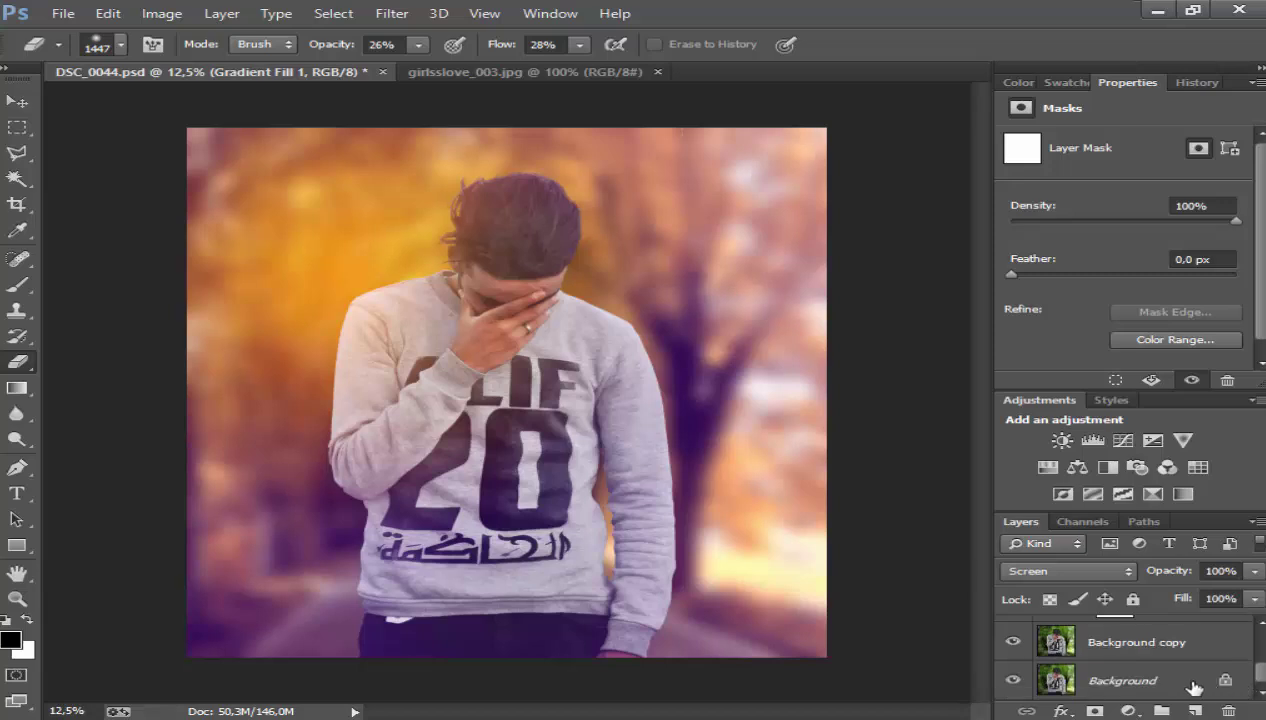
# Step: Flatten all layers into a single Background layer
pyautogui.click(1167, 682)
pyautogui.rightClick(1167, 682)
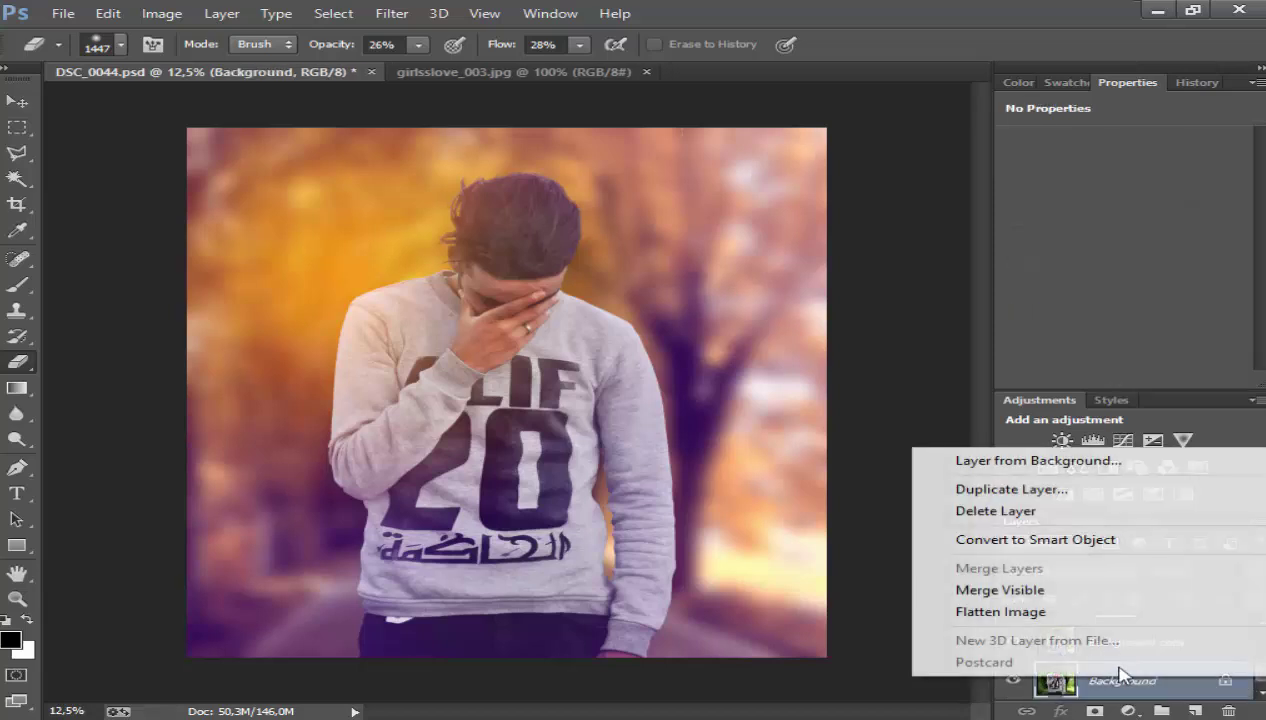
pyautogui.click(1013, 617)
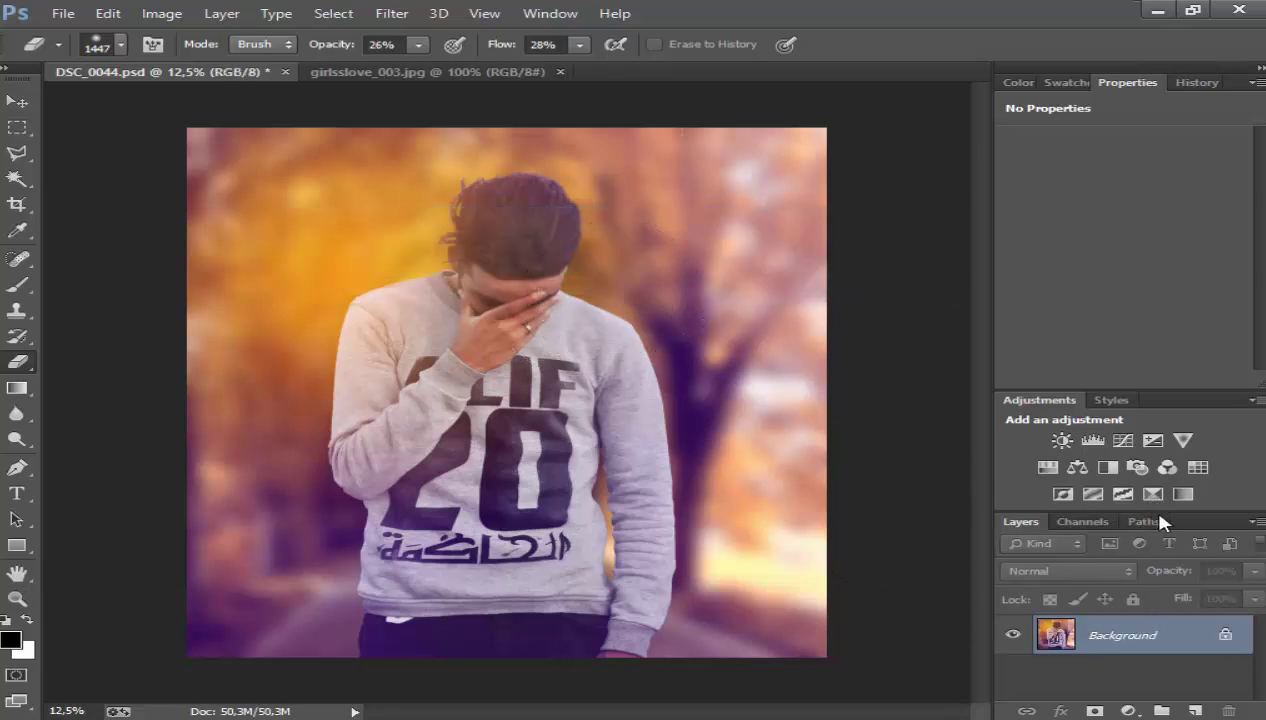
pyautogui.moveTo(1159, 503); pyautogui.dragTo(1160, 427)
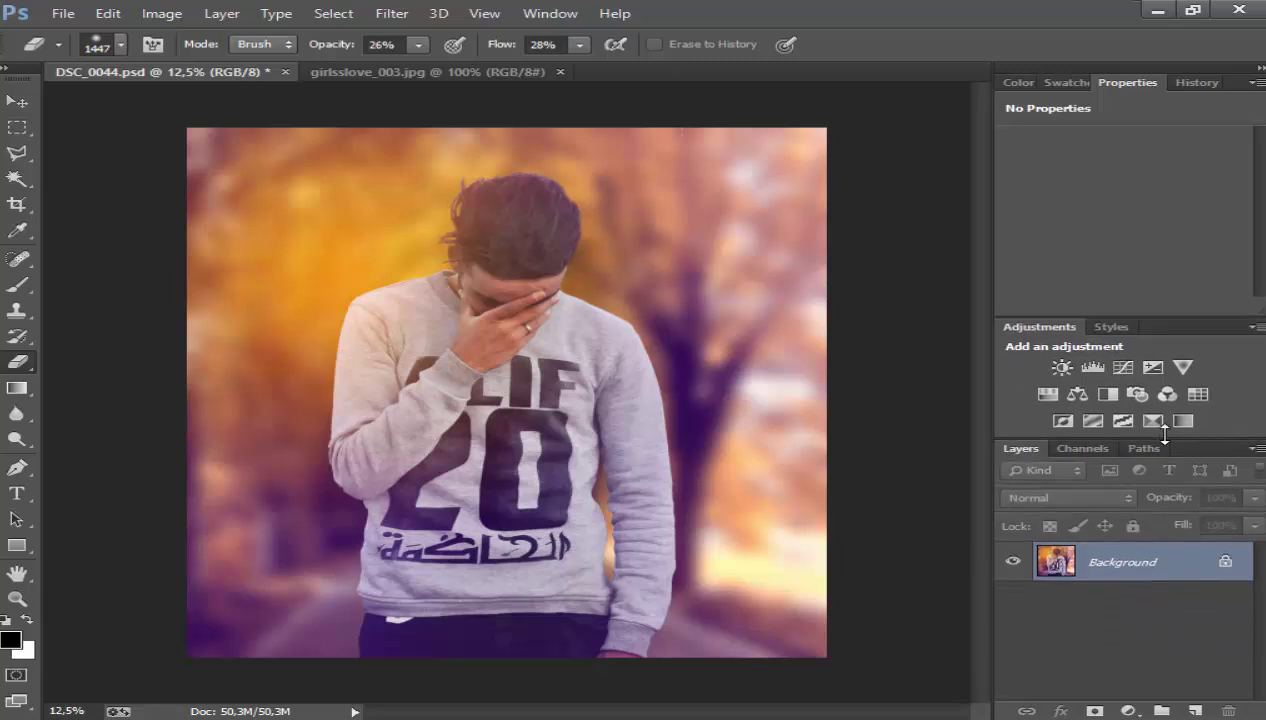
# Step: Duplicate the Background twice, creating Background copy and Background copy 2
pyautogui.rightClick(1087, 575)
pyautogui.click(930, 381)
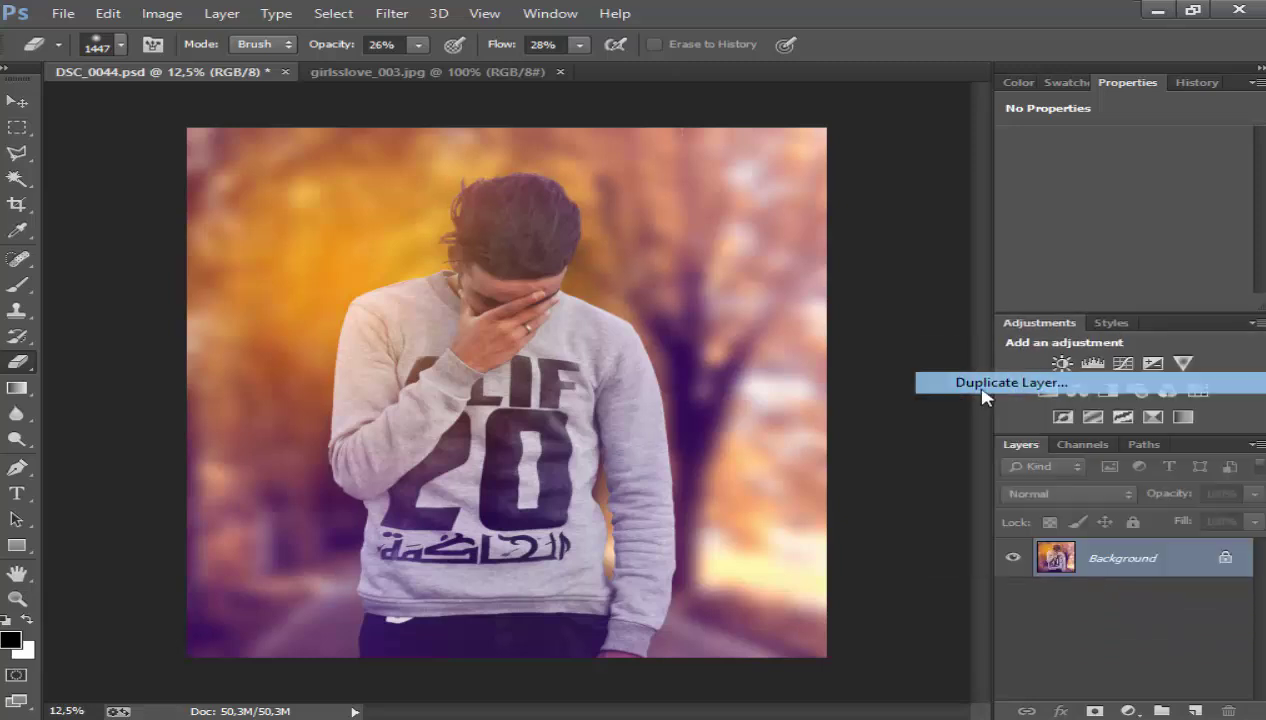
pyautogui.click(835, 221)
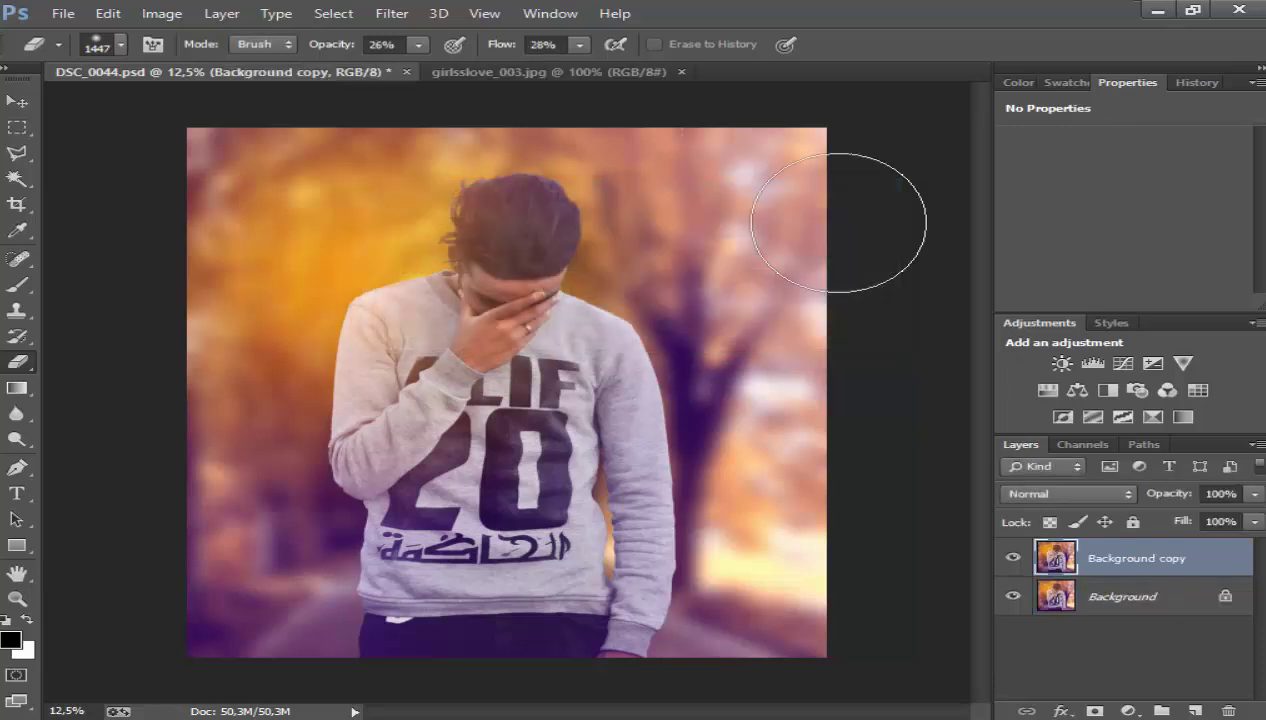
pyautogui.click(17, 439)
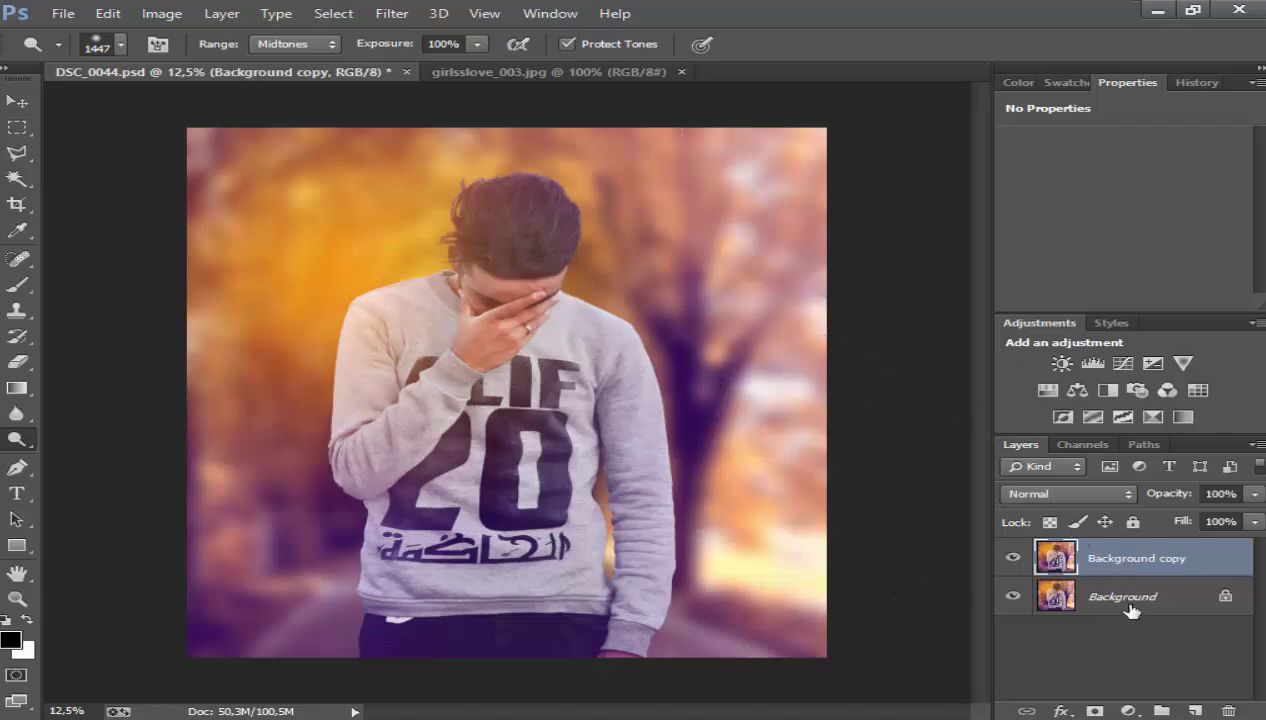
pyautogui.rightClick(1082, 545)
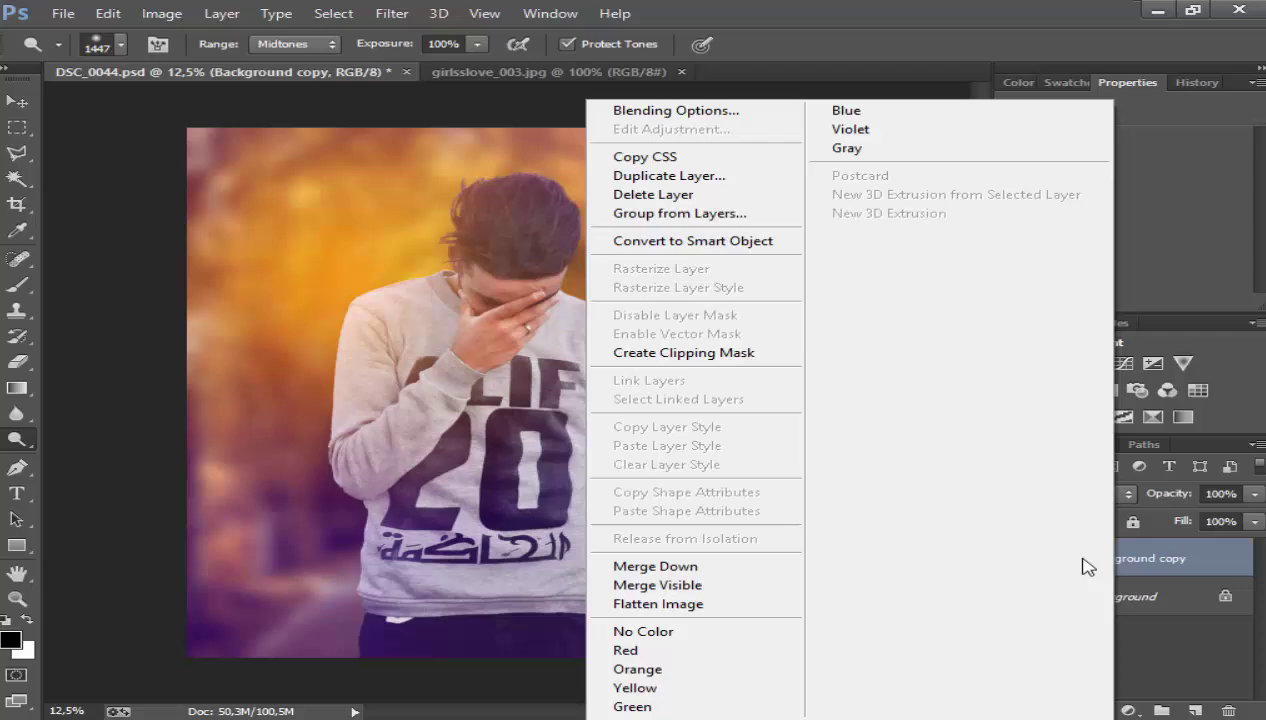
pyautogui.click(690, 189)
pyautogui.click(850, 222)
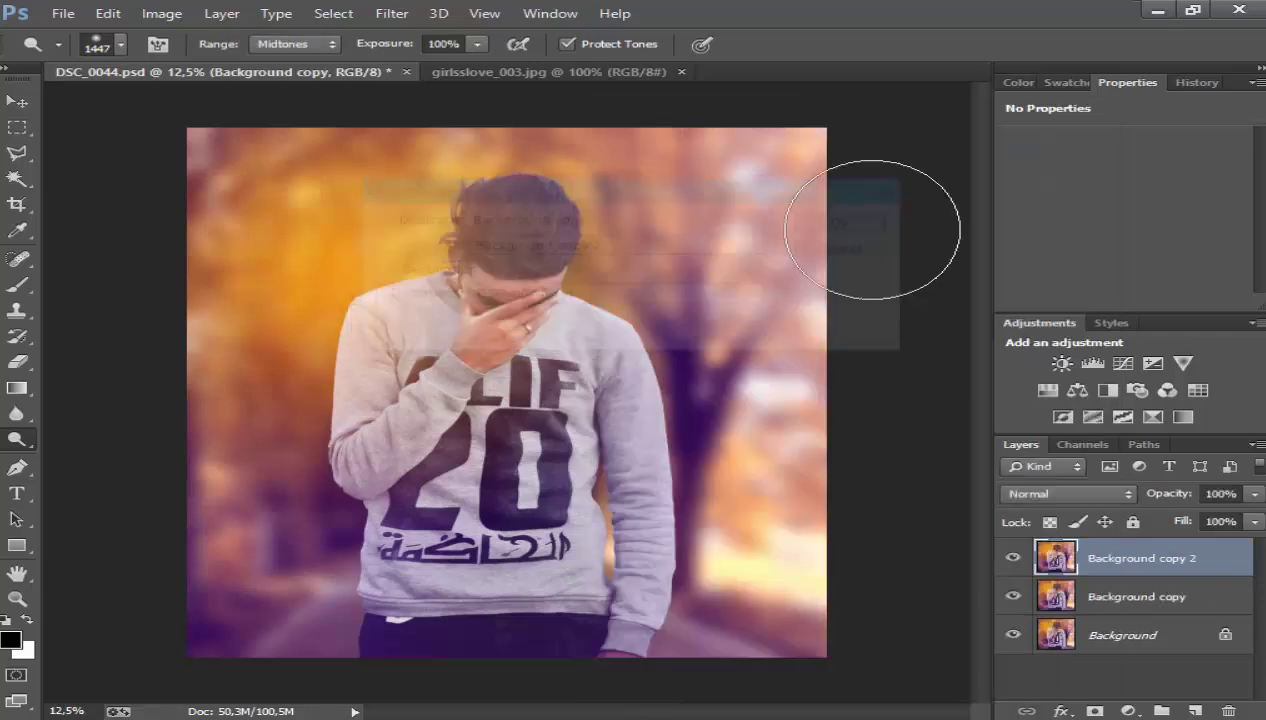
pyautogui.click(1130, 711)
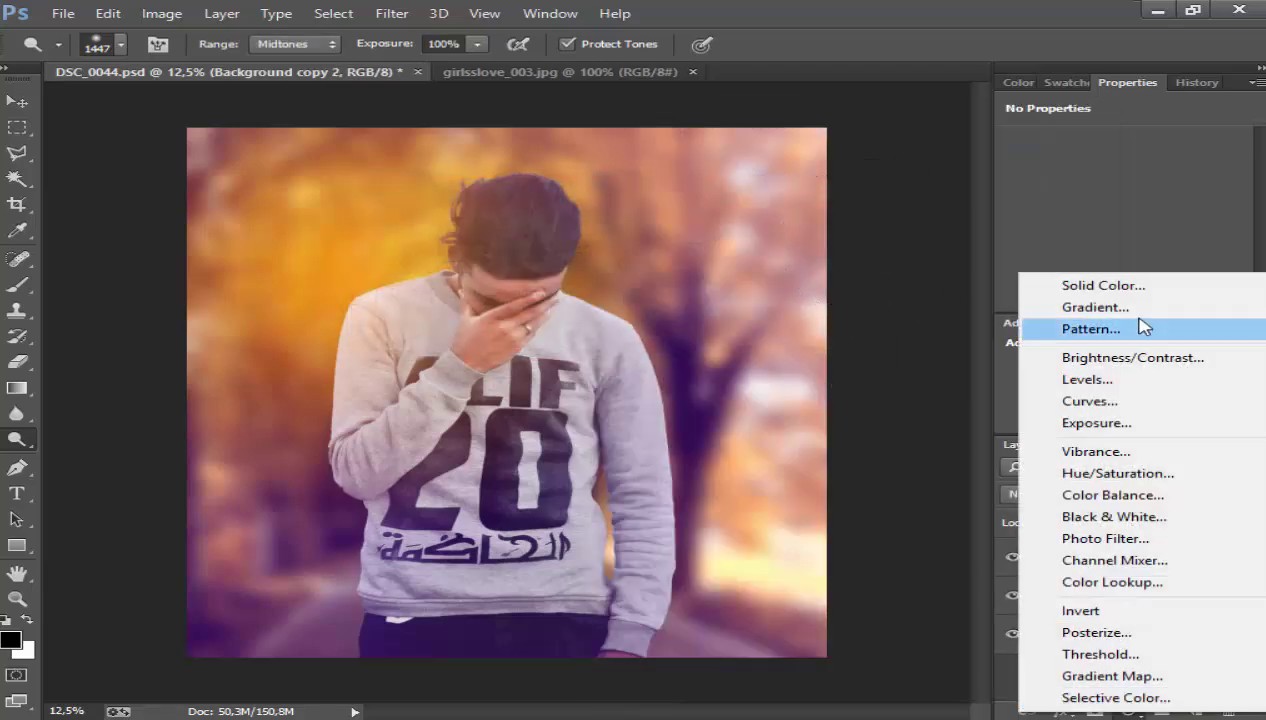
# Step: Add an Exposure adjustment layer with the exposure lowered to darken the photo
pyautogui.click(1099, 426)
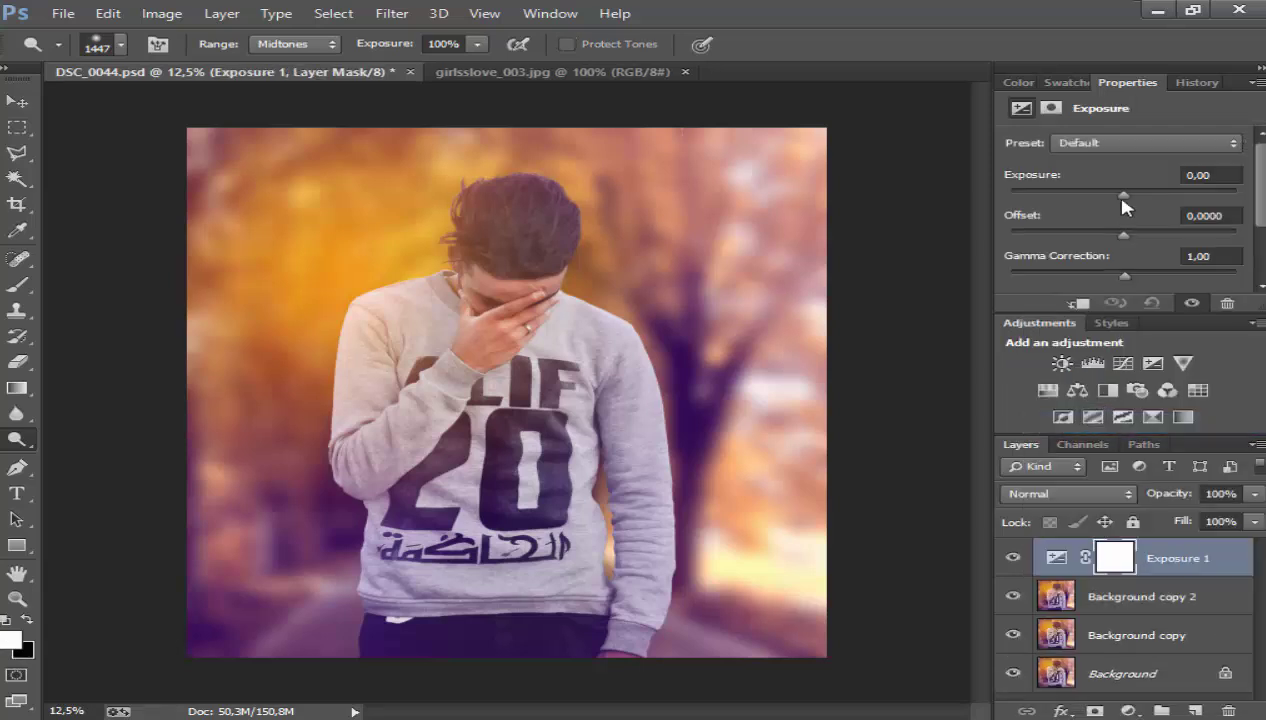
pyautogui.moveTo(1122, 195); pyautogui.dragTo(1072, 191)
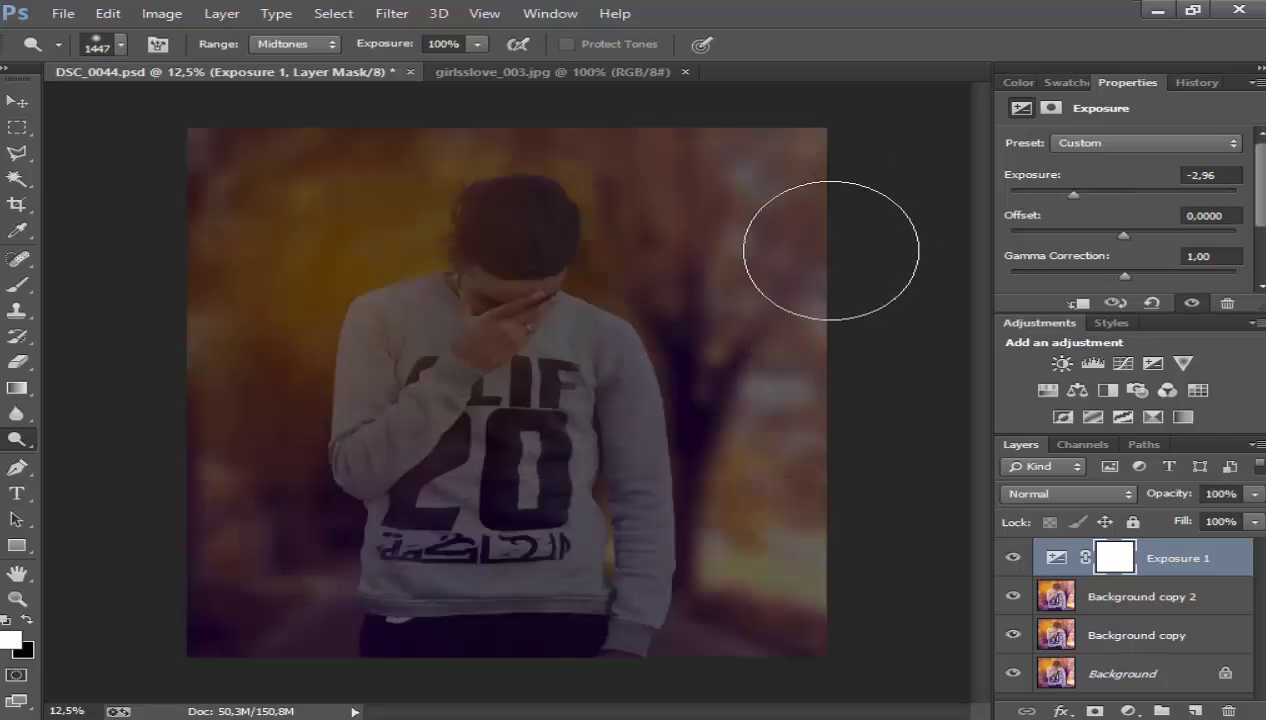
pyautogui.click(12, 390)
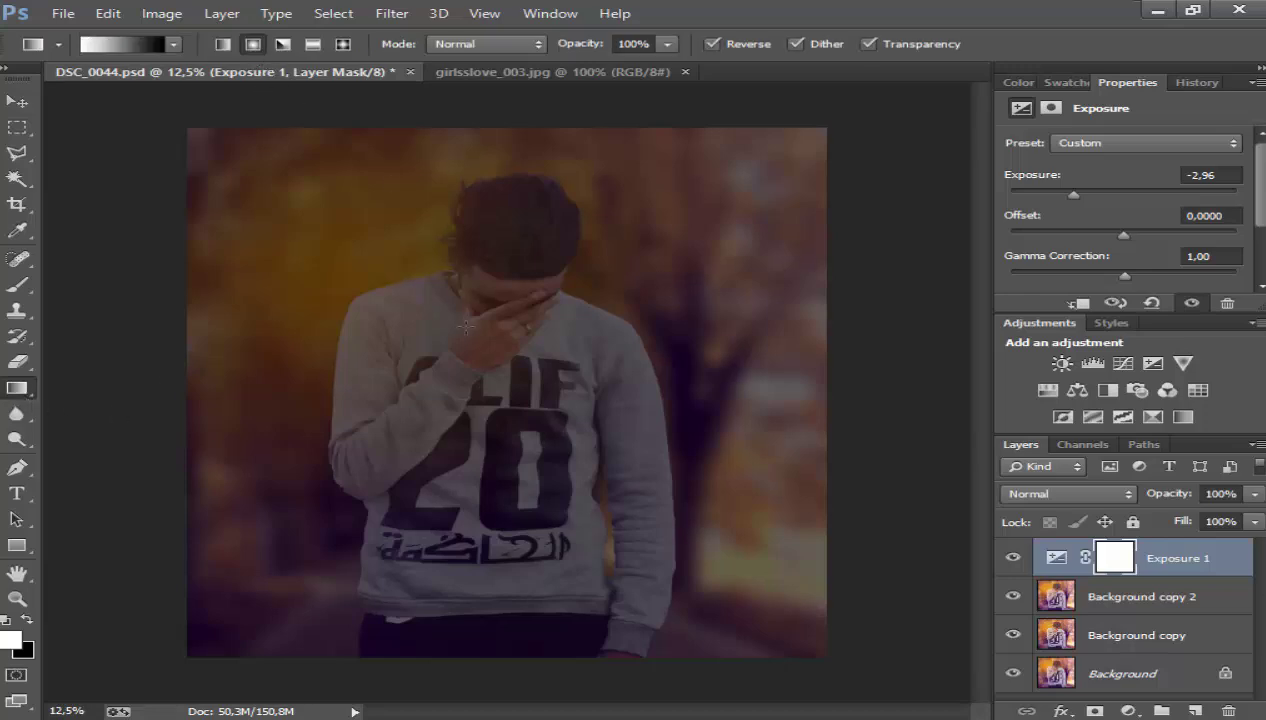
# Step: Mask the exposure with a radial gradient from the man outward, at 60% opacity
pyautogui.moveTo(465, 280); pyautogui.dragTo(363, 182)
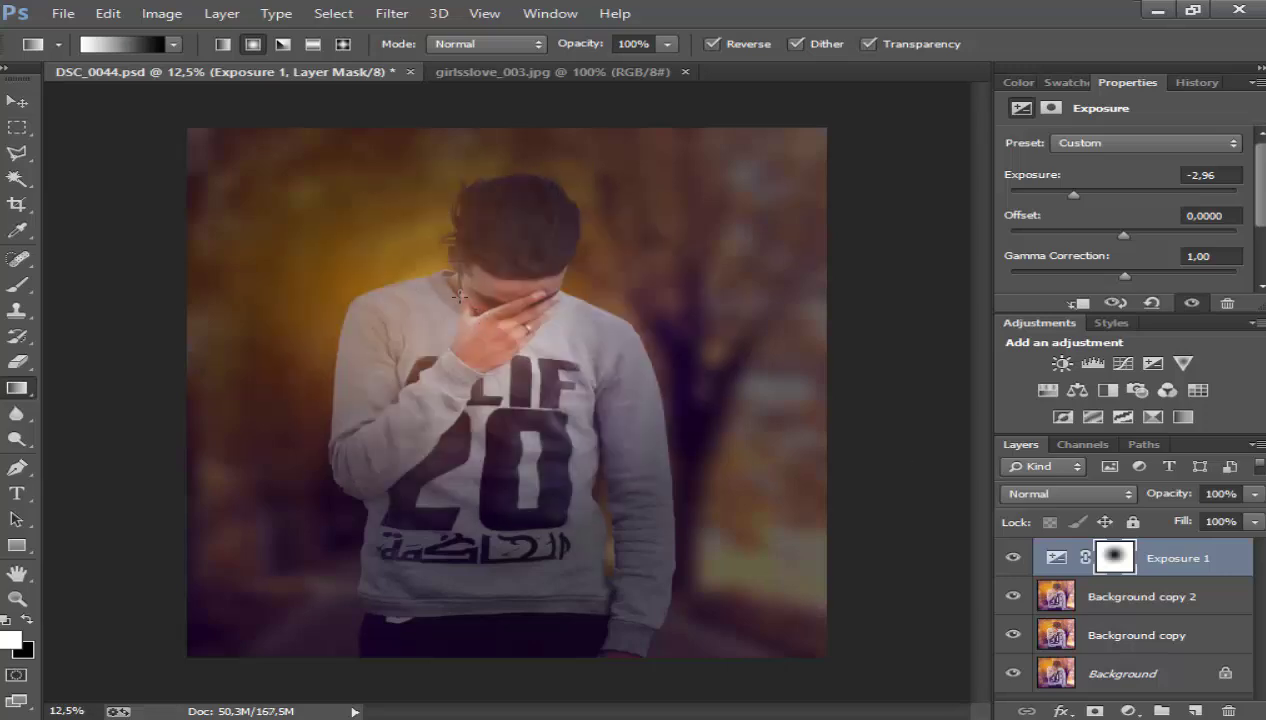
pyautogui.moveTo(271, 197); pyautogui.dragTo(240, 157)
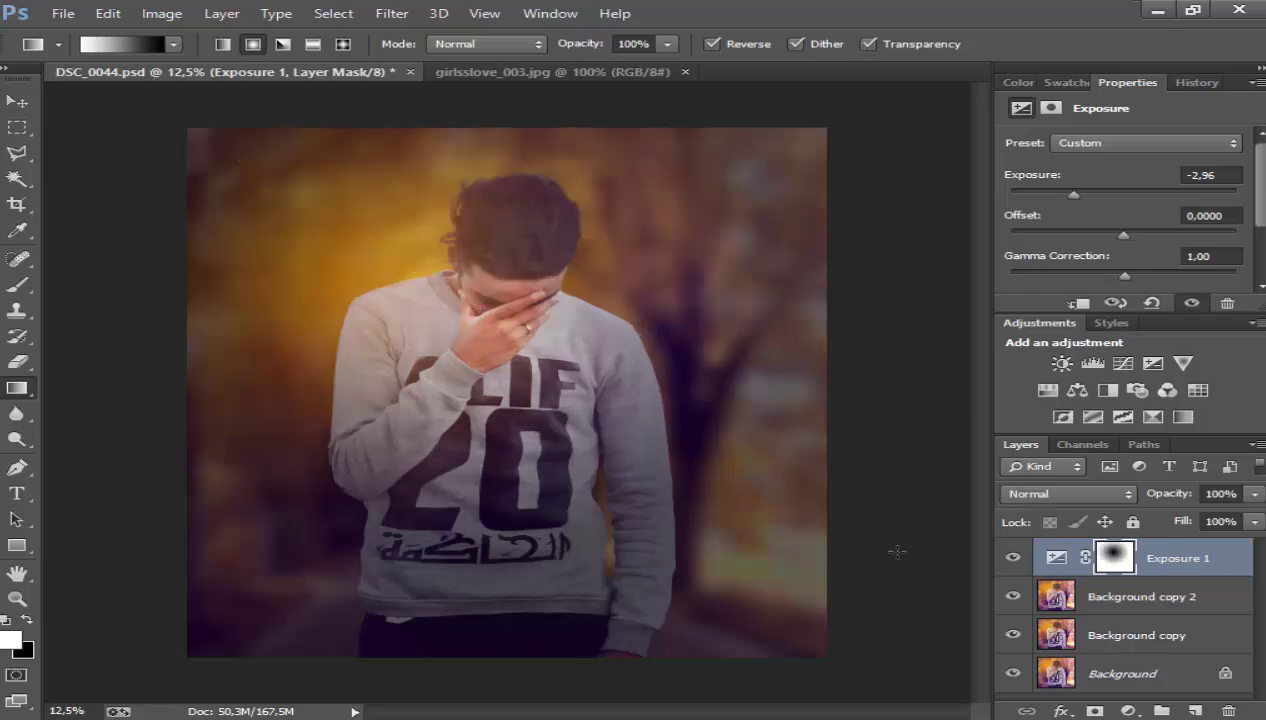
pyautogui.moveTo(519, 469); pyautogui.dragTo(273, 160)
pyautogui.moveTo(493, 344); pyautogui.dragTo(258, 146)
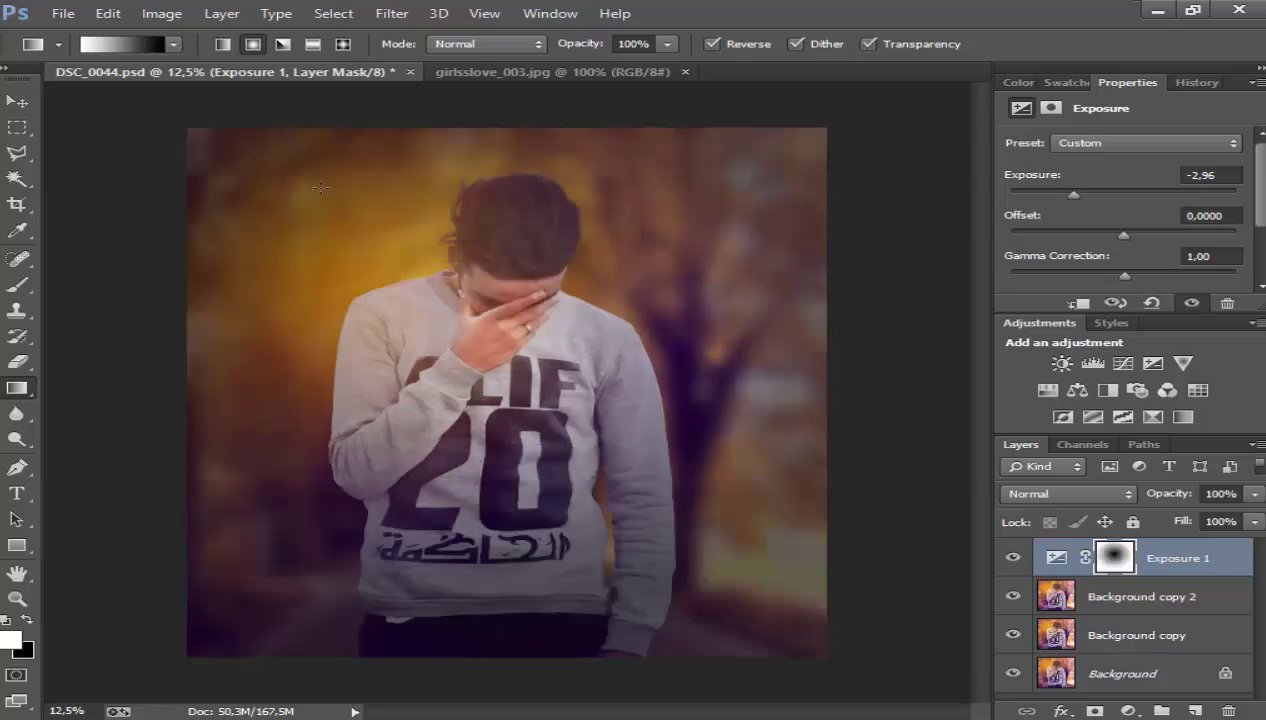
pyautogui.moveTo(1172, 498); pyautogui.dragTo(1148, 492)
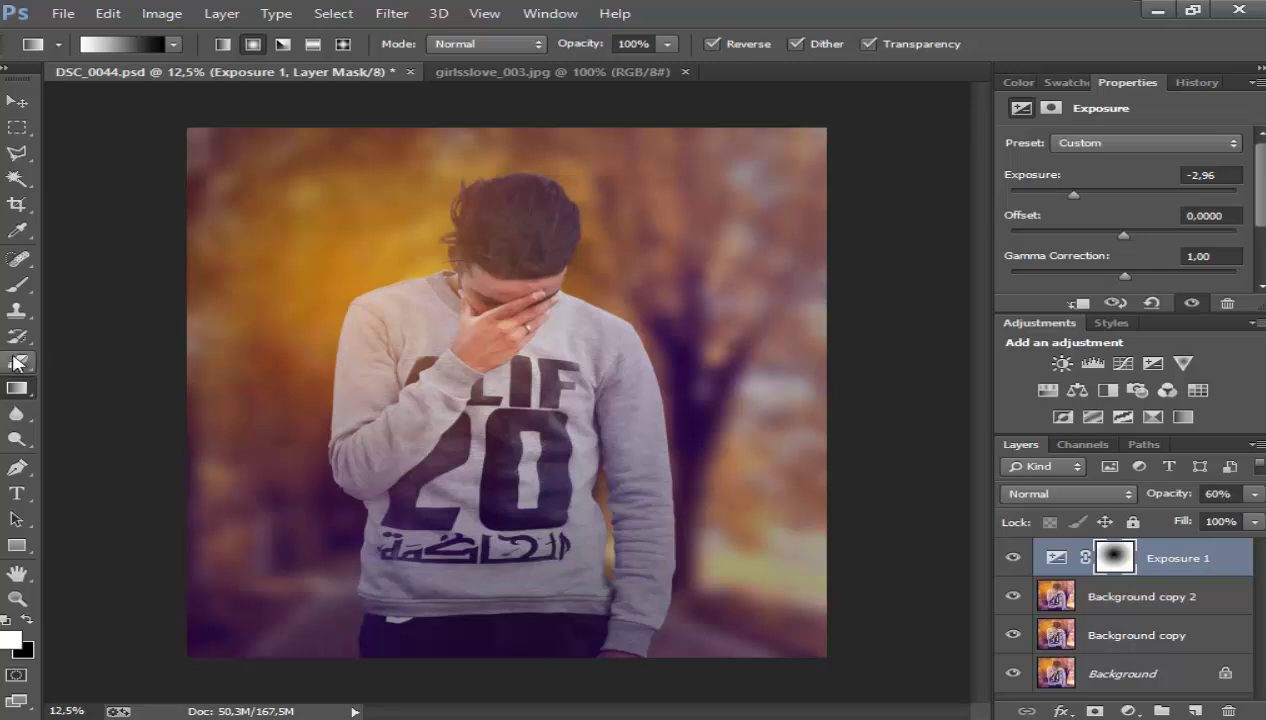
# Step: Erase the Exposure 1 mask over the man's chest and hand, then set opacity to 47%
pyautogui.click(17, 336)
pyautogui.click(17, 362)
pyautogui.moveTo(567, 393)
pyautogui.mouseDown()
pyautogui.moveTo(557, 382)
pyautogui.moveTo(582, 393)
pyautogui.moveTo(612, 470)
pyautogui.moveTo(495, 537)
pyautogui.moveTo(466, 523)
pyautogui.moveTo(513, 553)
pyautogui.moveTo(650, 381)
pyautogui.moveTo(531, 381)
pyautogui.moveTo(579, 452)
pyautogui.moveTo(584, 405)
pyautogui.moveTo(608, 429)
pyautogui.moveTo(579, 523)
pyautogui.moveTo(438, 297)
pyautogui.moveTo(478, 295)
pyautogui.moveTo(480, 268)
pyautogui.moveTo(466, 333)
pyautogui.moveTo(514, 263)
pyautogui.moveTo(490, 357)
pyautogui.mouseUp()
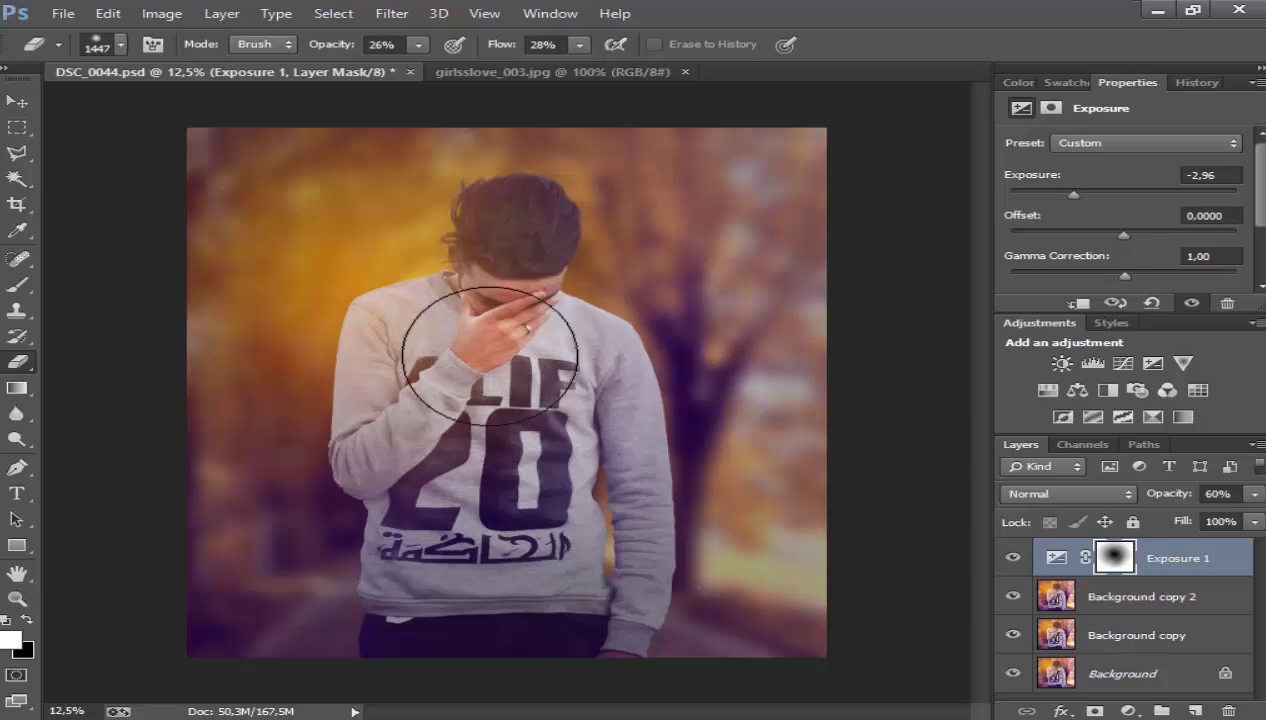
pyautogui.write('47')
pyautogui.press('Return')
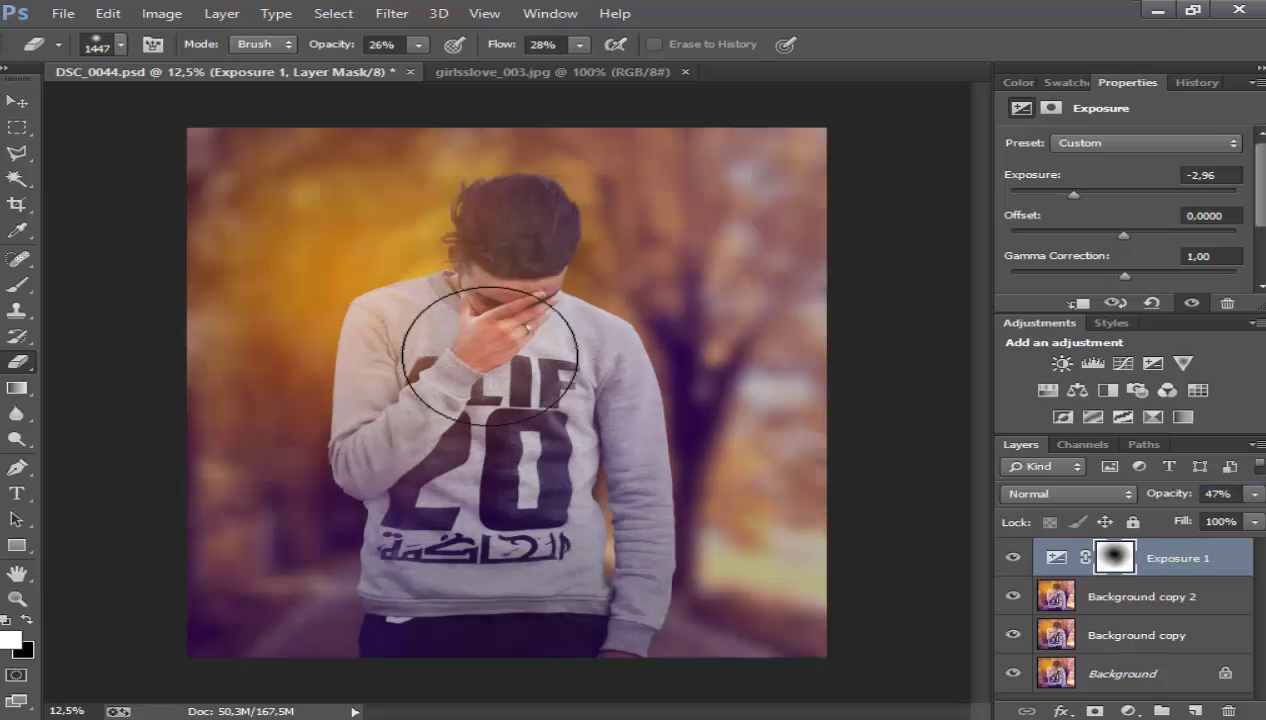
# Step: Raise the exposure layer to 56% opacity, flatten, and duplicate as Background copy
pyautogui.write('56')
pyautogui.press('Return')
pyautogui.hotkey('alt', ',')
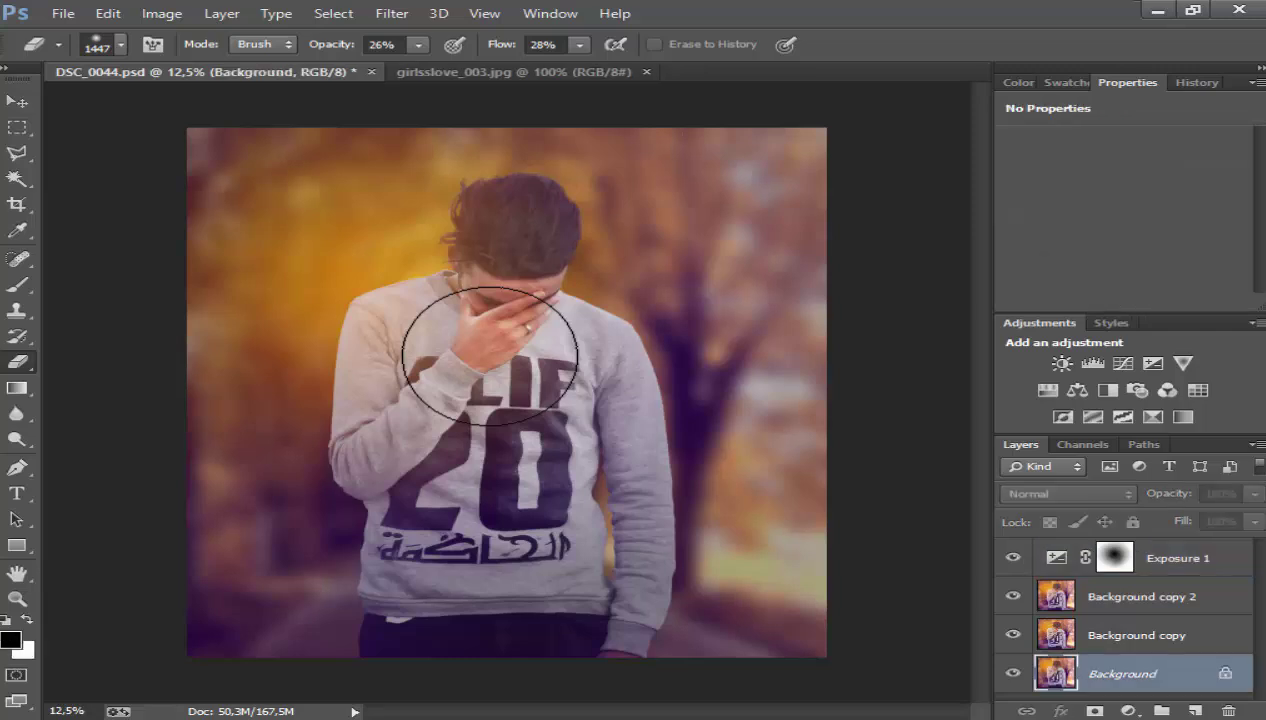
pyautogui.rightClick(1248, 673)
pyautogui.click(1000, 607)
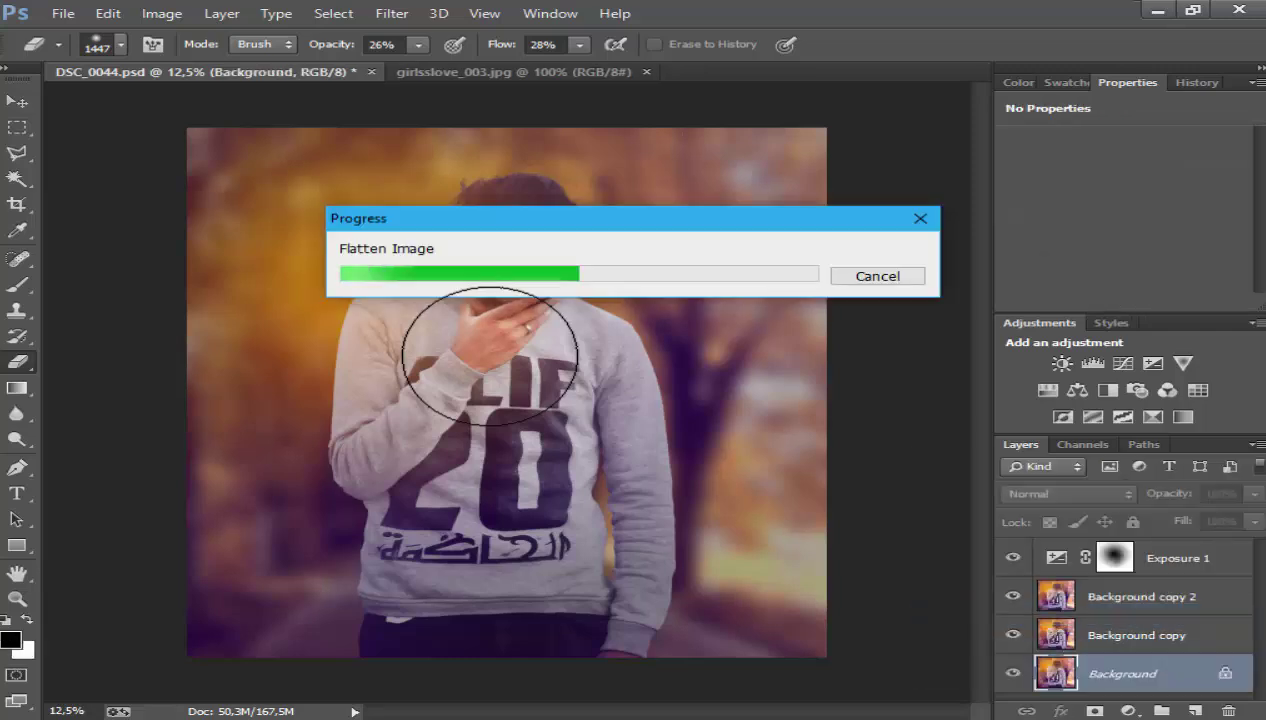
pyautogui.rightClick(1120, 556)
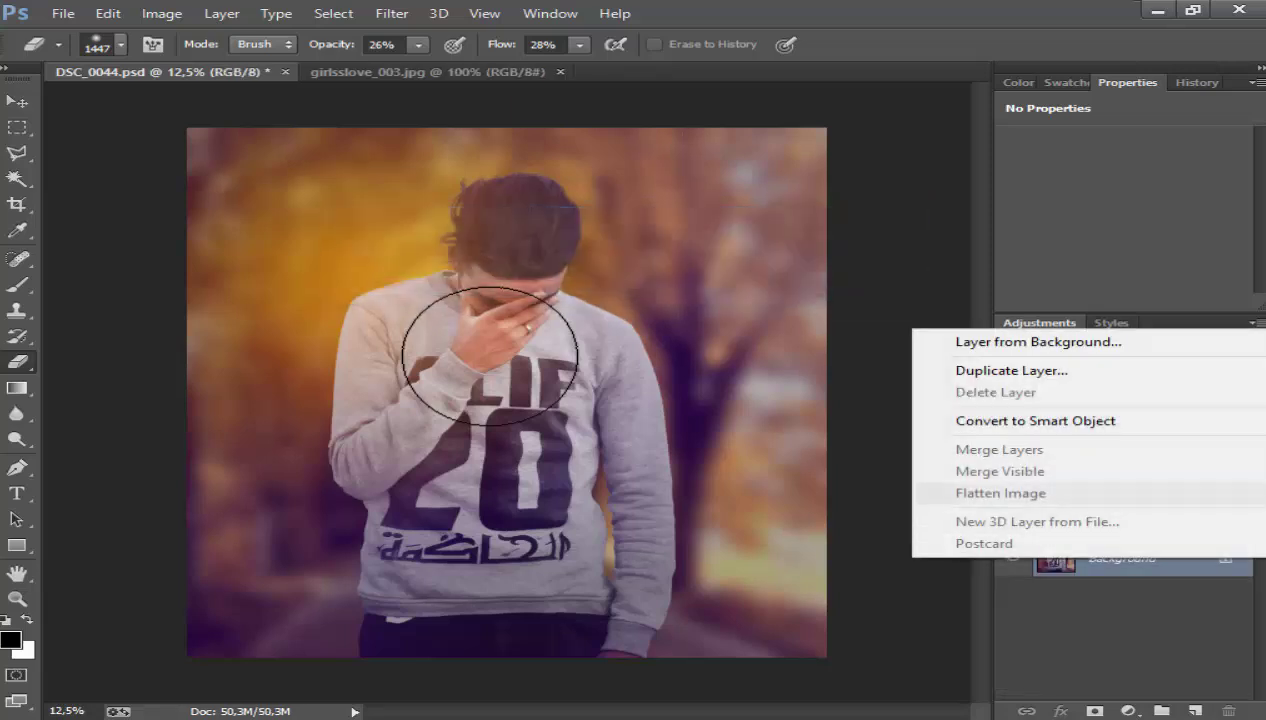
pyautogui.click(960, 370)
pyautogui.press('Return')
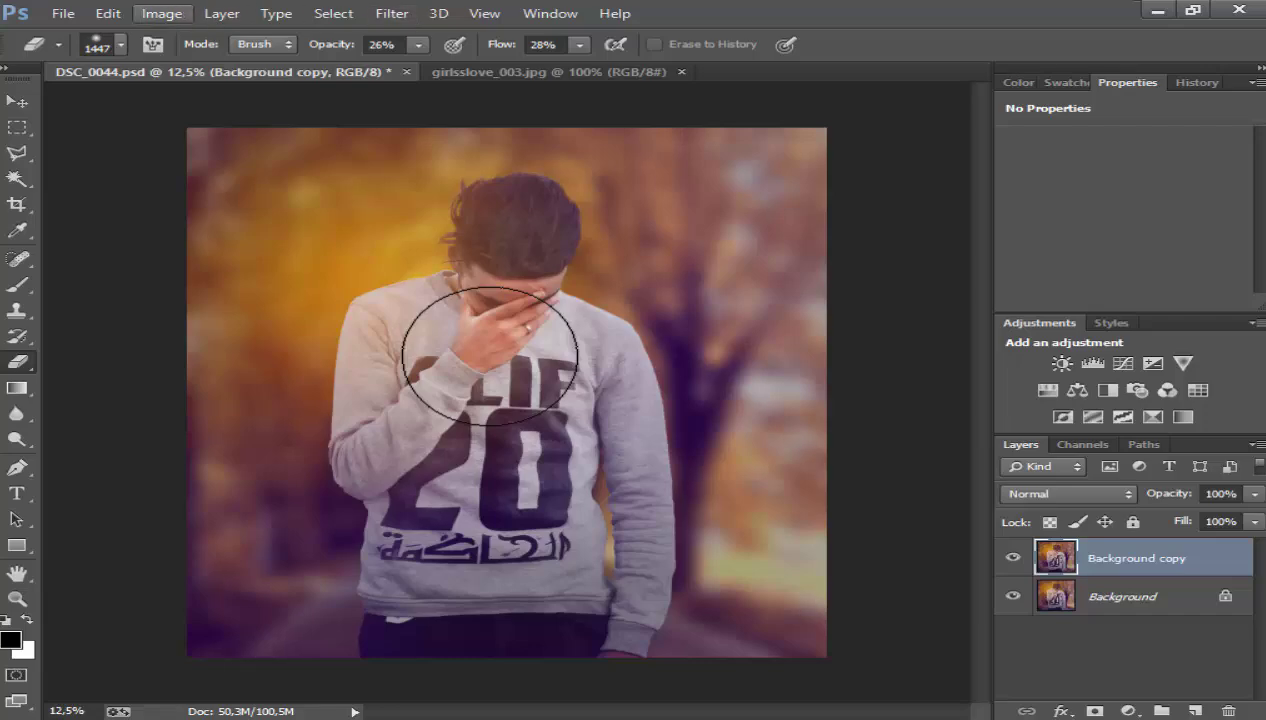
# Step: Apply Brightness/Contrast to Background copy with Contrast 30 and Brightness 6
pyautogui.click(161, 13)
pyautogui.click(480, 57)
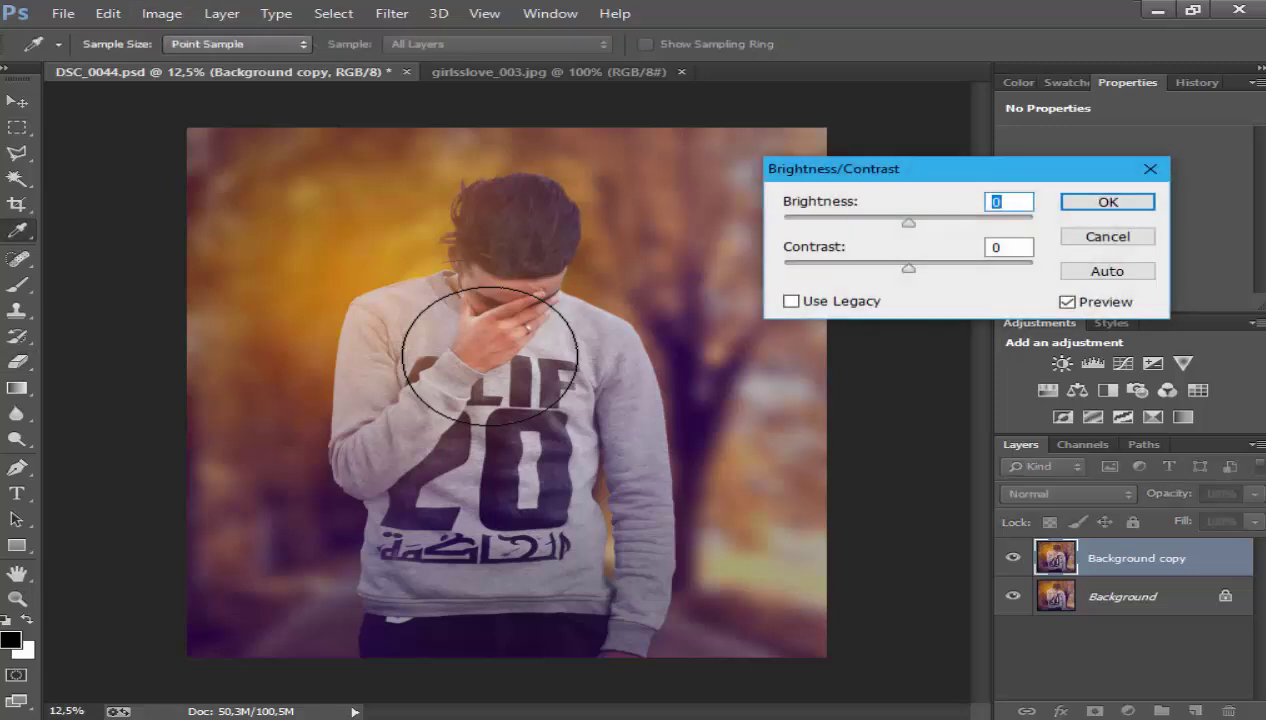
pyautogui.press('Tab')
pyautogui.write('30')
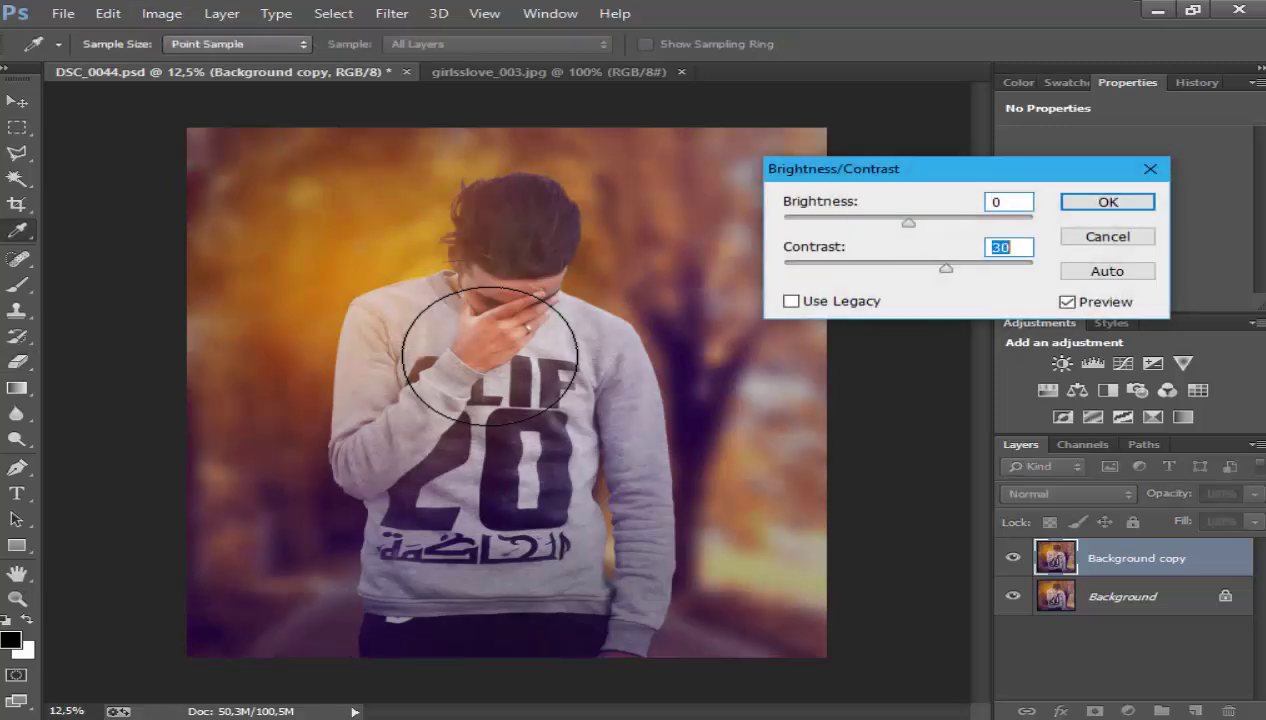
pyautogui.hotkey('shift', 'Tab')
pyautogui.press('Up')
pyautogui.press('Up')
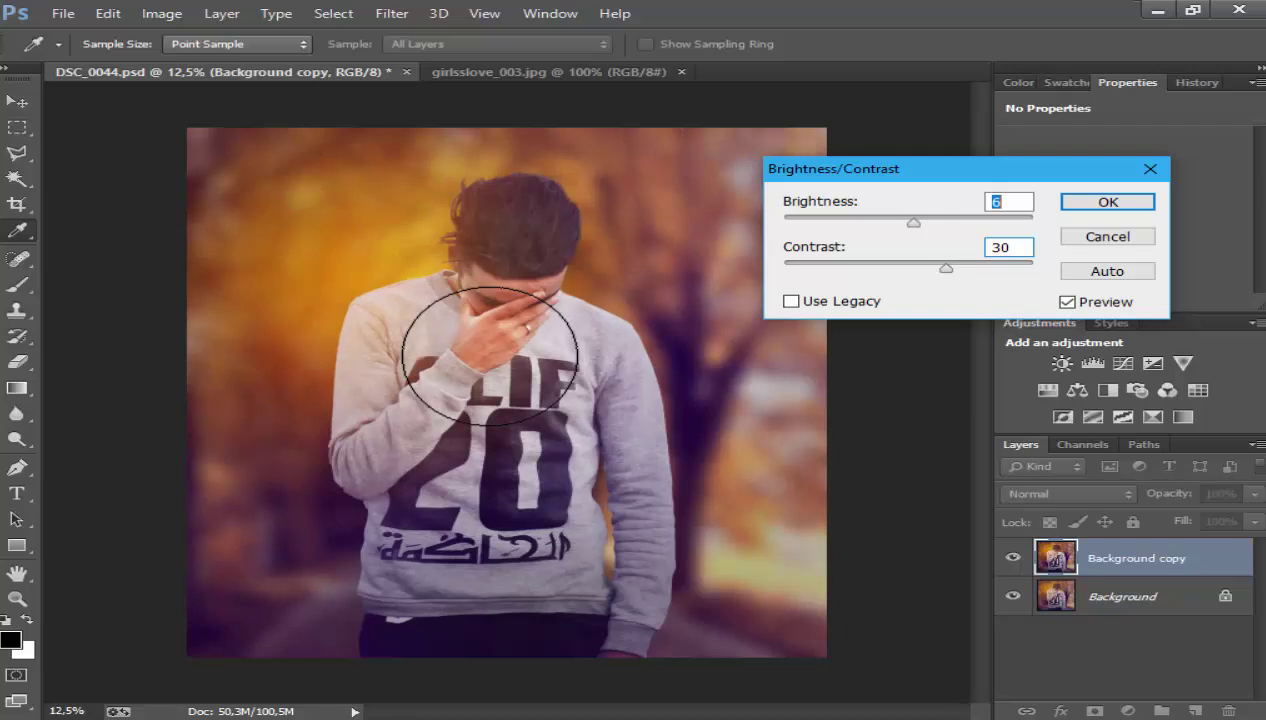
pyautogui.press('Return')
# Step: Start opening a file and browse to the لوازم الفوتوشوب folder on the Bureau
pyautogui.press('e')
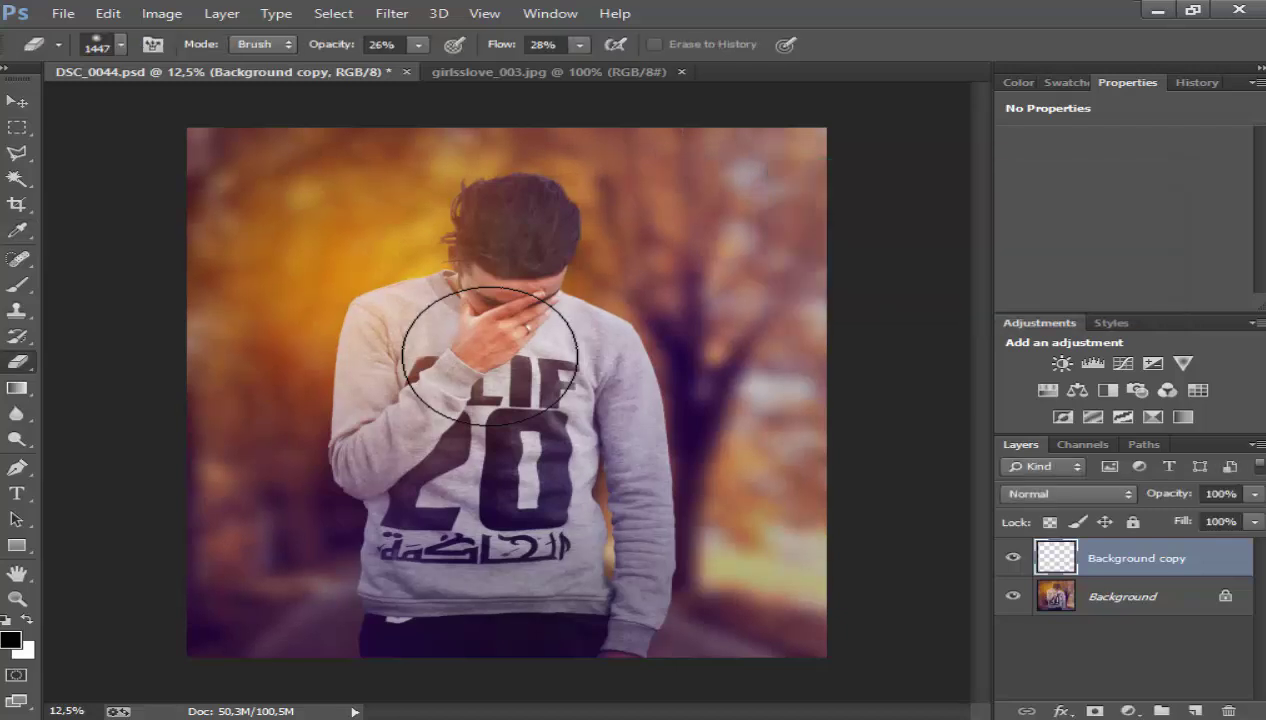
pyautogui.hotkey('alt', 'f')
pyautogui.press('Down')
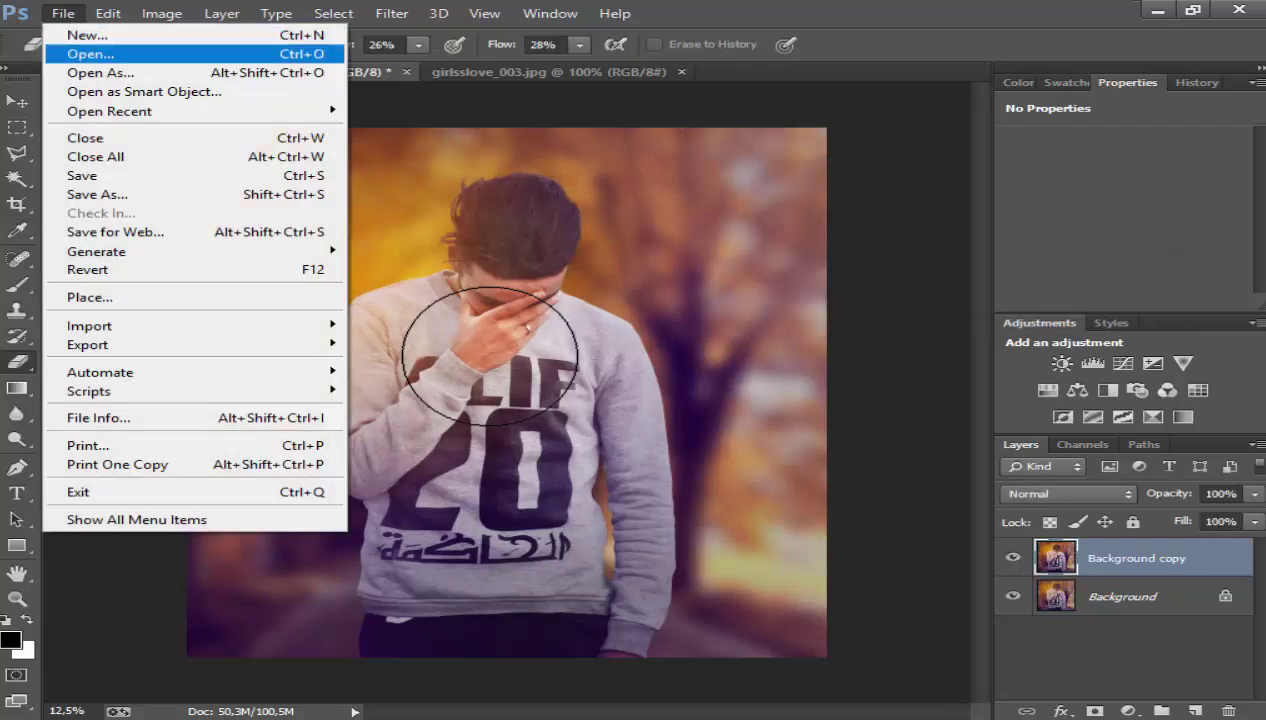
pyautogui.press('Escape')
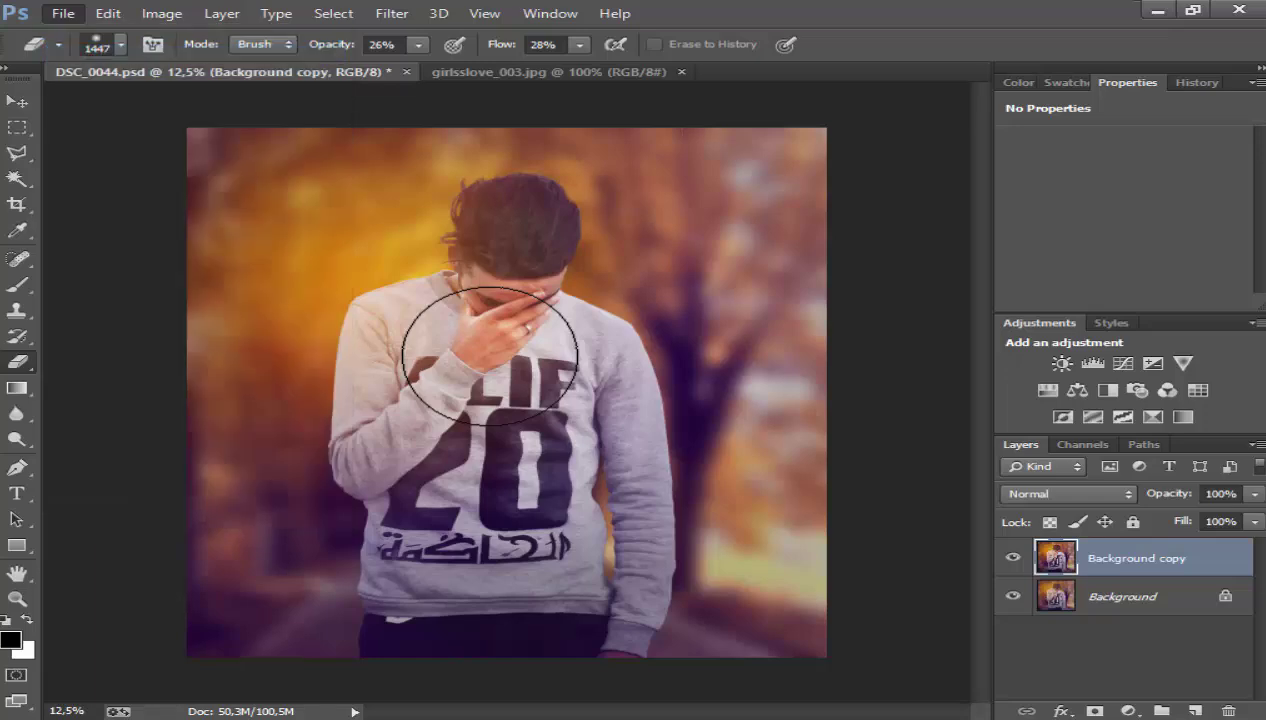
pyautogui.hotkey('ctrl', 'o')
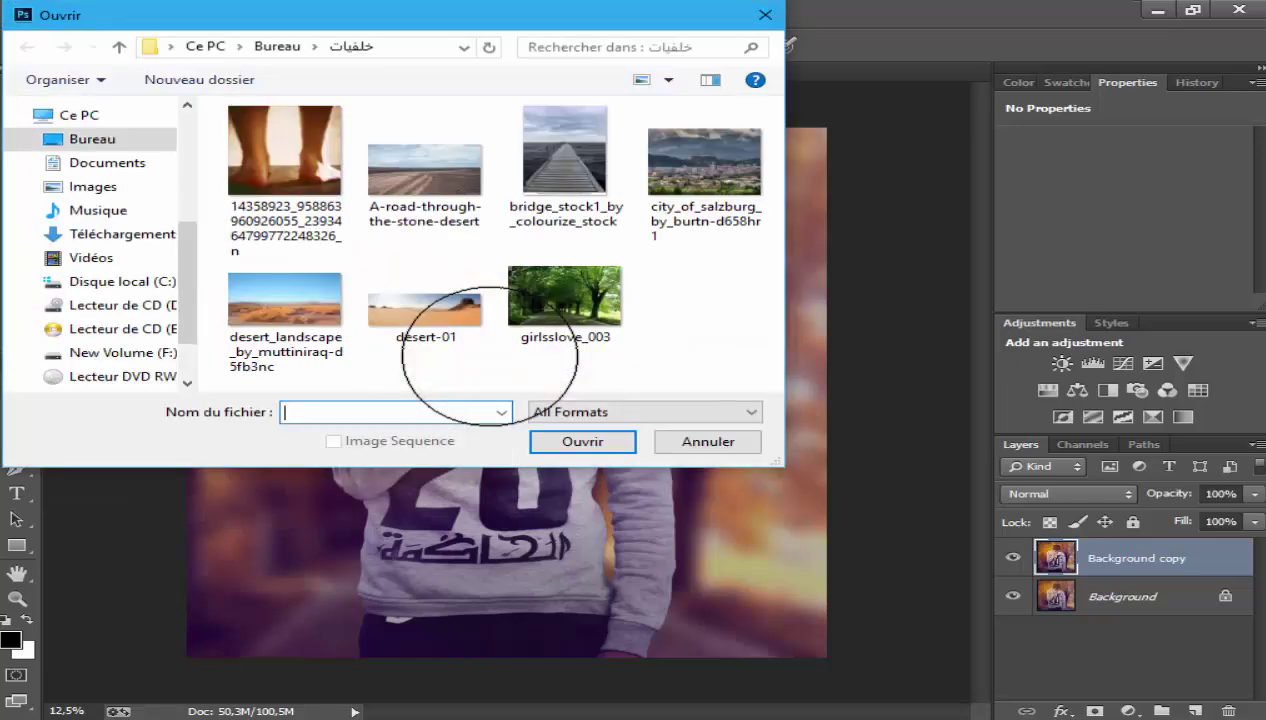
pyautogui.click(118, 47)
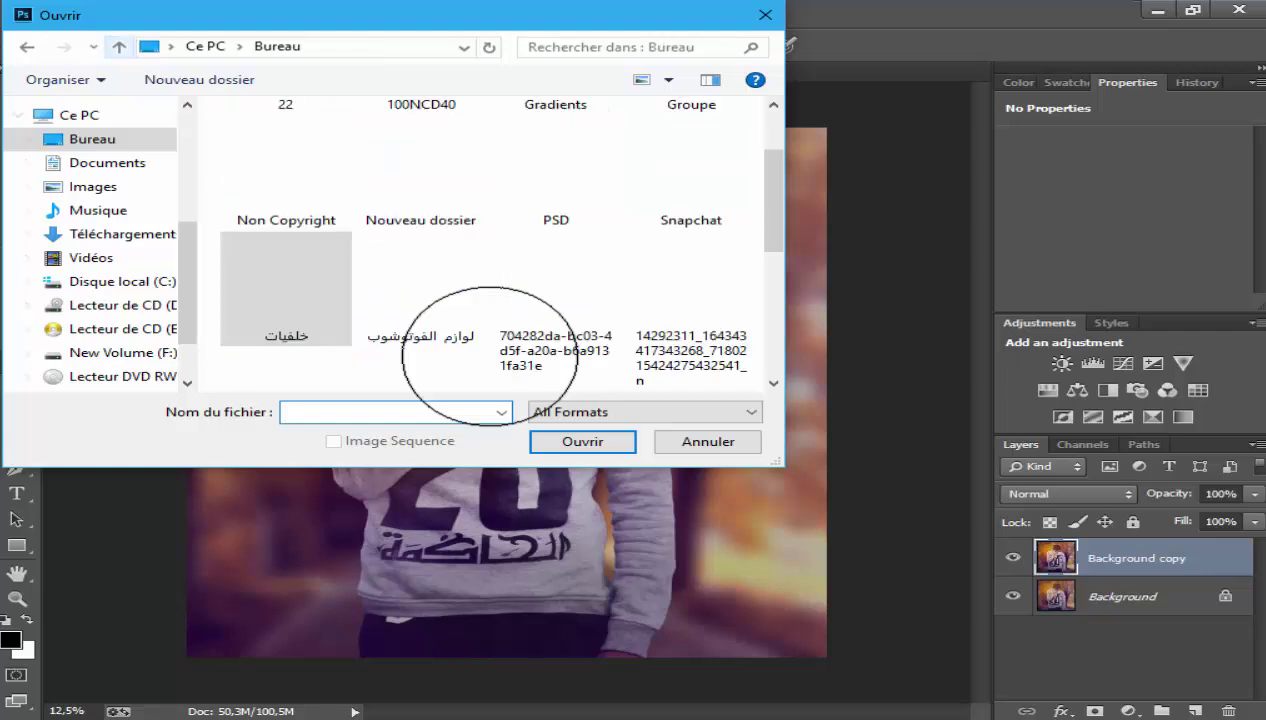
pyautogui.doubleClick(482, 340)
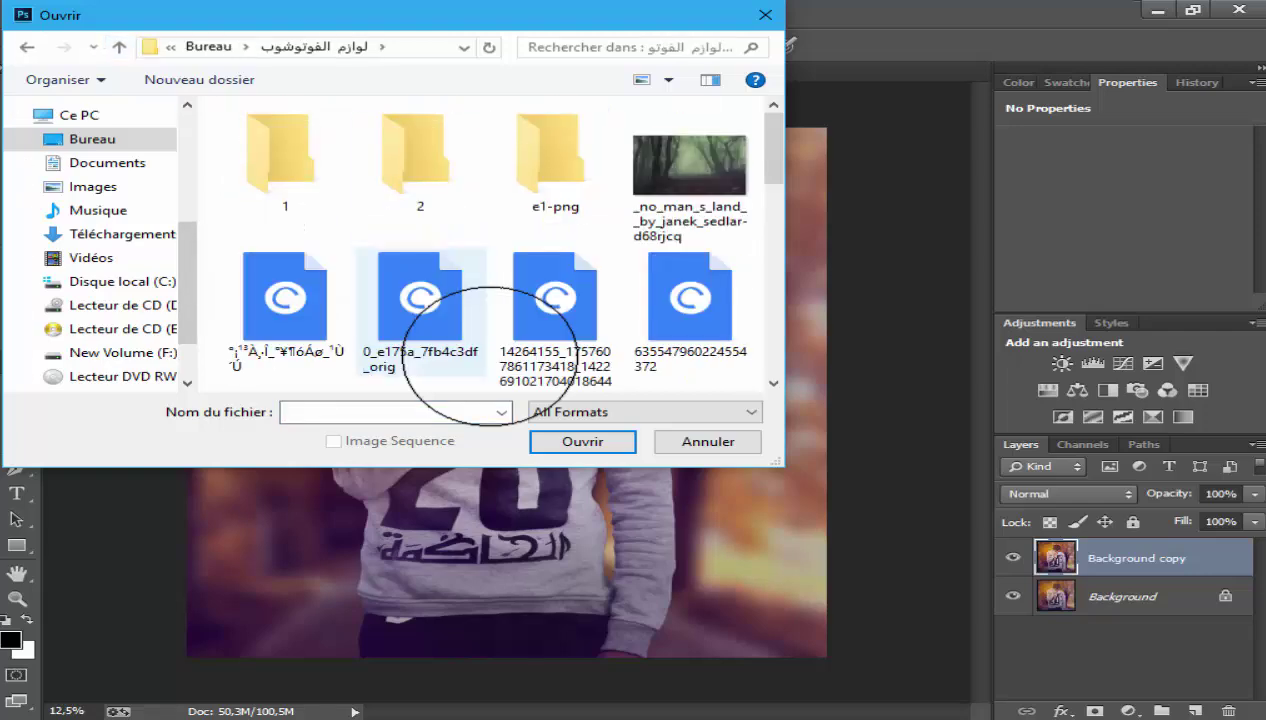
# Step: Open night_sky_texture_by_desideriasp_stock.jpg and drag it into DSC_0044 as Layer 1
pyautogui.scroll(-3, 490, 356)
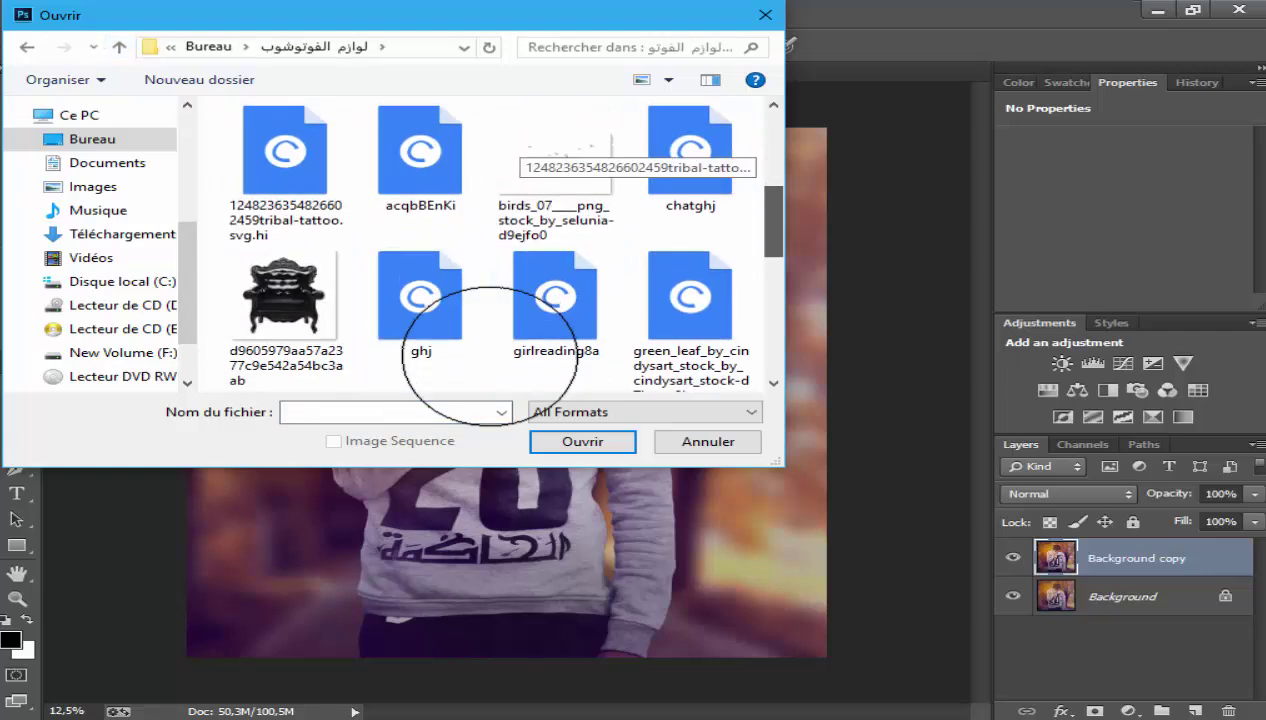
pyautogui.scroll(2, 490, 356)
pyautogui.scroll(-4, 490, 356)
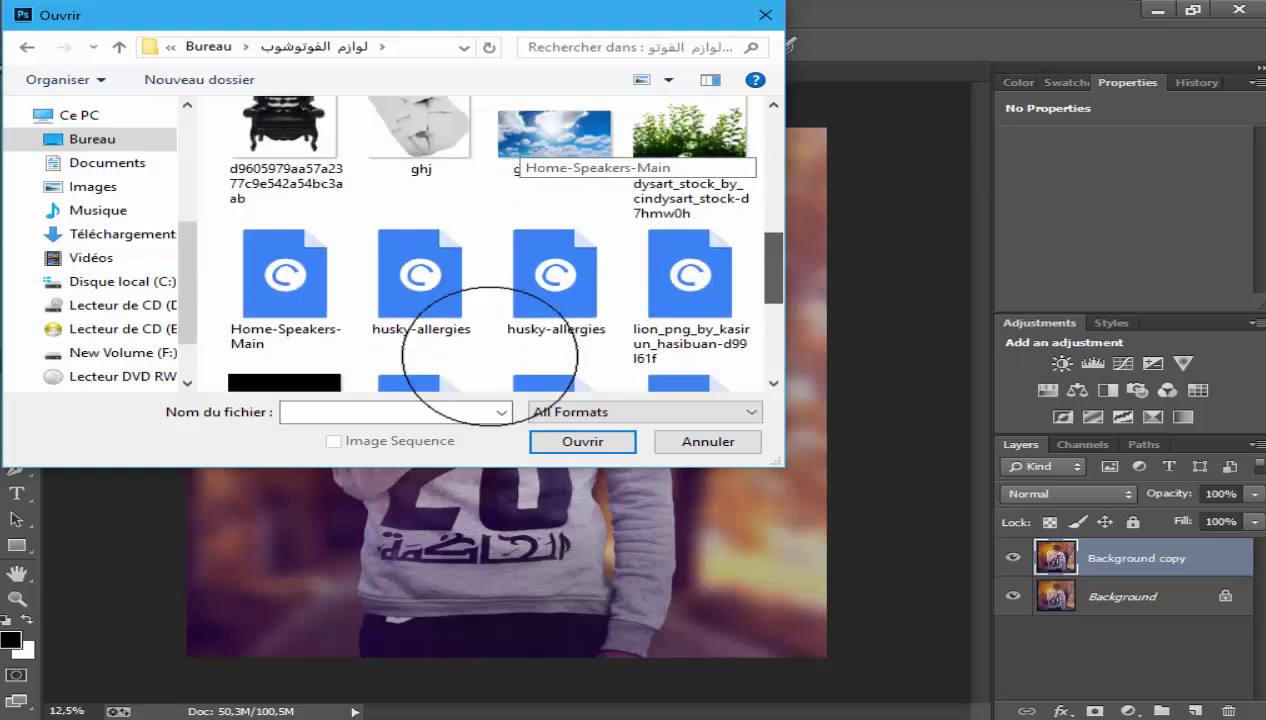
pyautogui.scroll(-2, 490, 356)
pyautogui.press('n')
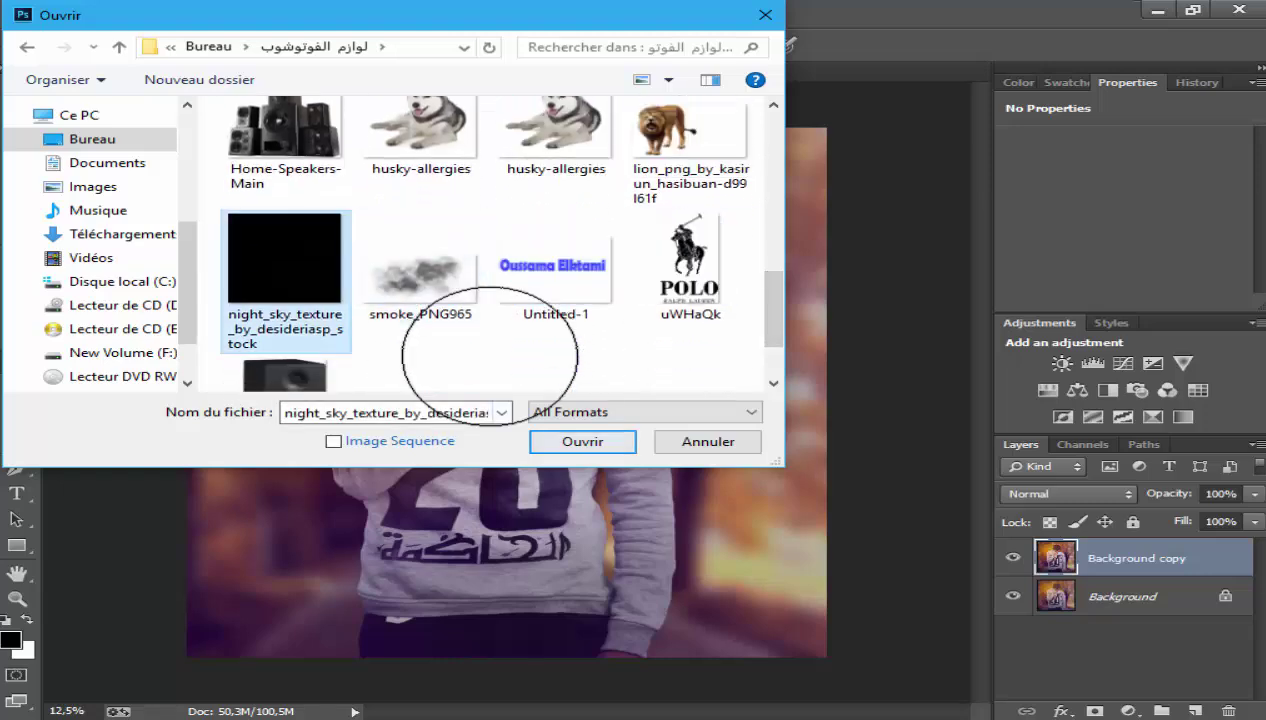
pyautogui.press('Return')
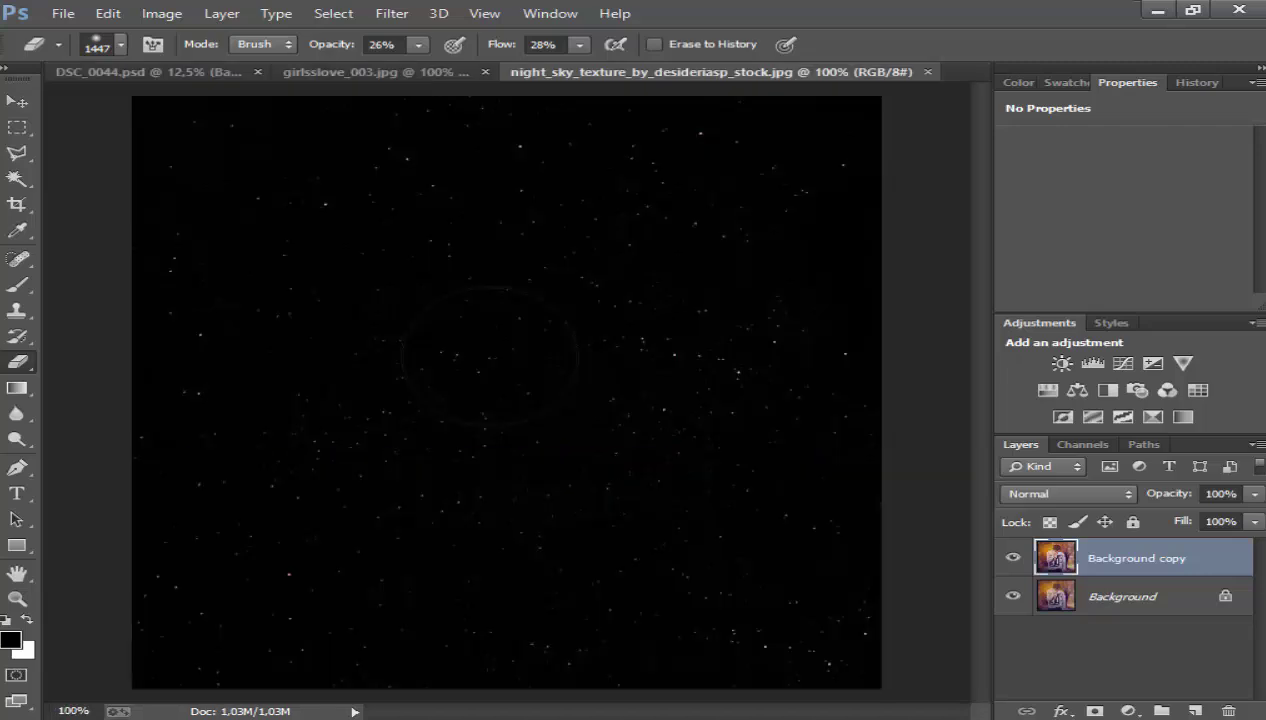
pyautogui.press('v')
pyautogui.moveTo(500, 380)
pyautogui.mouseDown()
pyautogui.moveTo(380, 260)
pyautogui.moveTo(240, 166)
pyautogui.mouseUp()
# Step: Free Transform the night sky texture to cover the whole canvas
pyautogui.press('m')
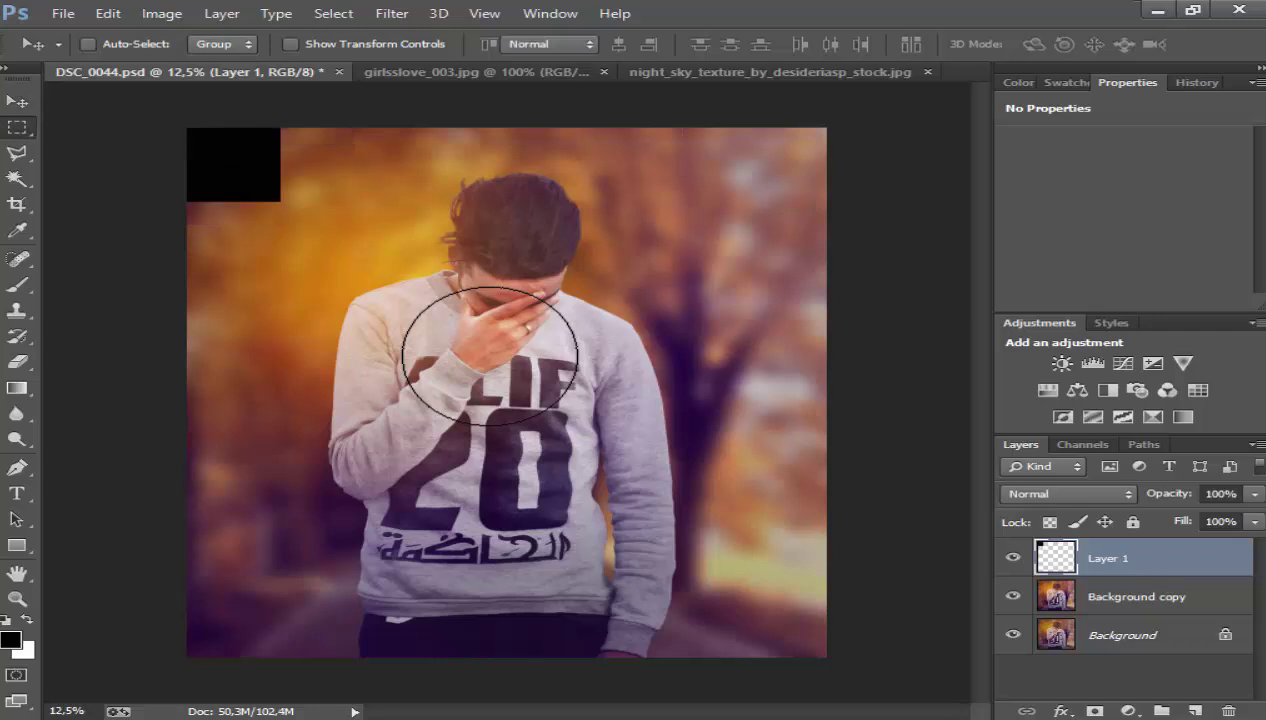
pyautogui.rightClick(490, 356)
pyautogui.click(490, 353)
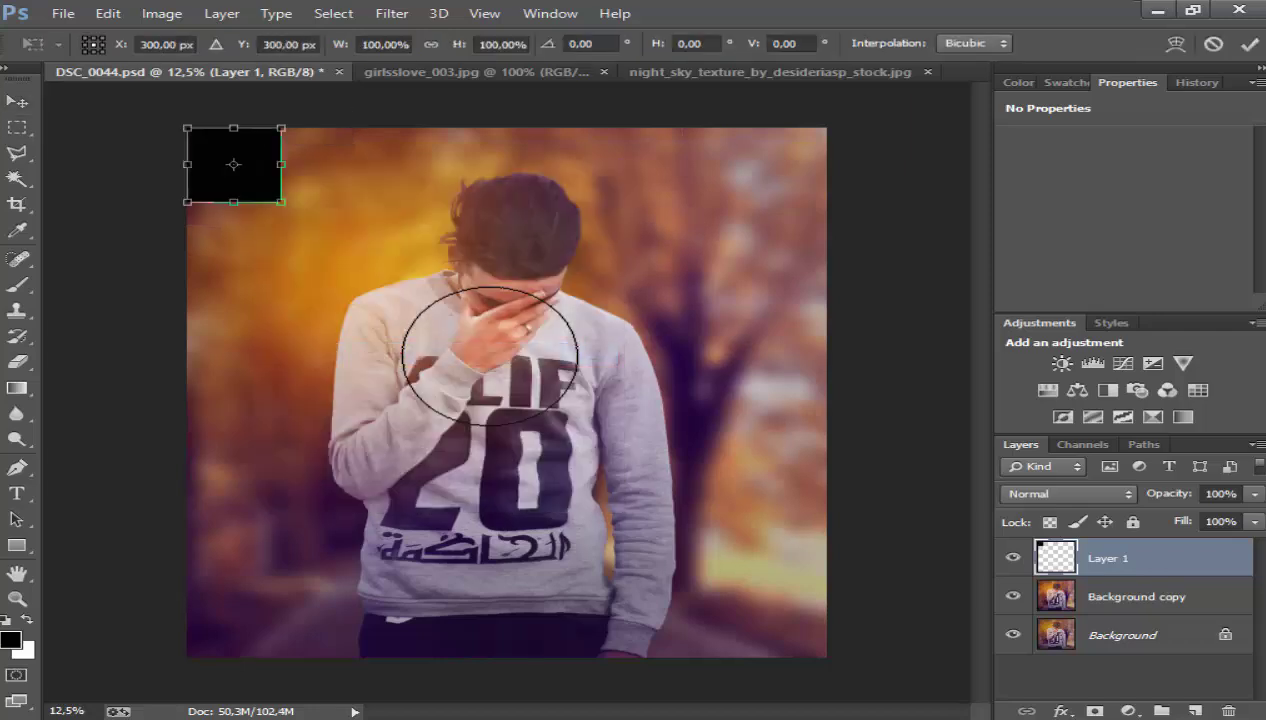
pyautogui.moveTo(281, 201)
pyautogui.mouseDown()
pyautogui.moveTo(827, 634)
pyautogui.moveTo(827, 658)
pyautogui.mouseUp()
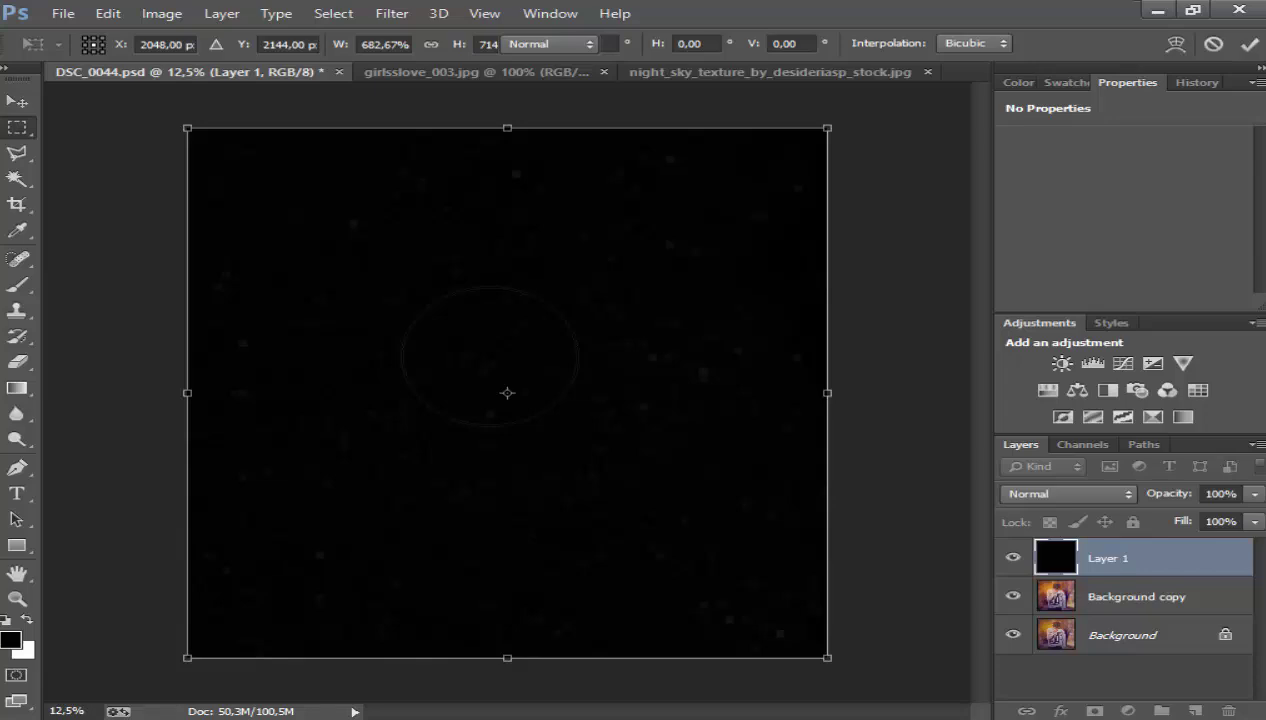
pyautogui.press('Return')
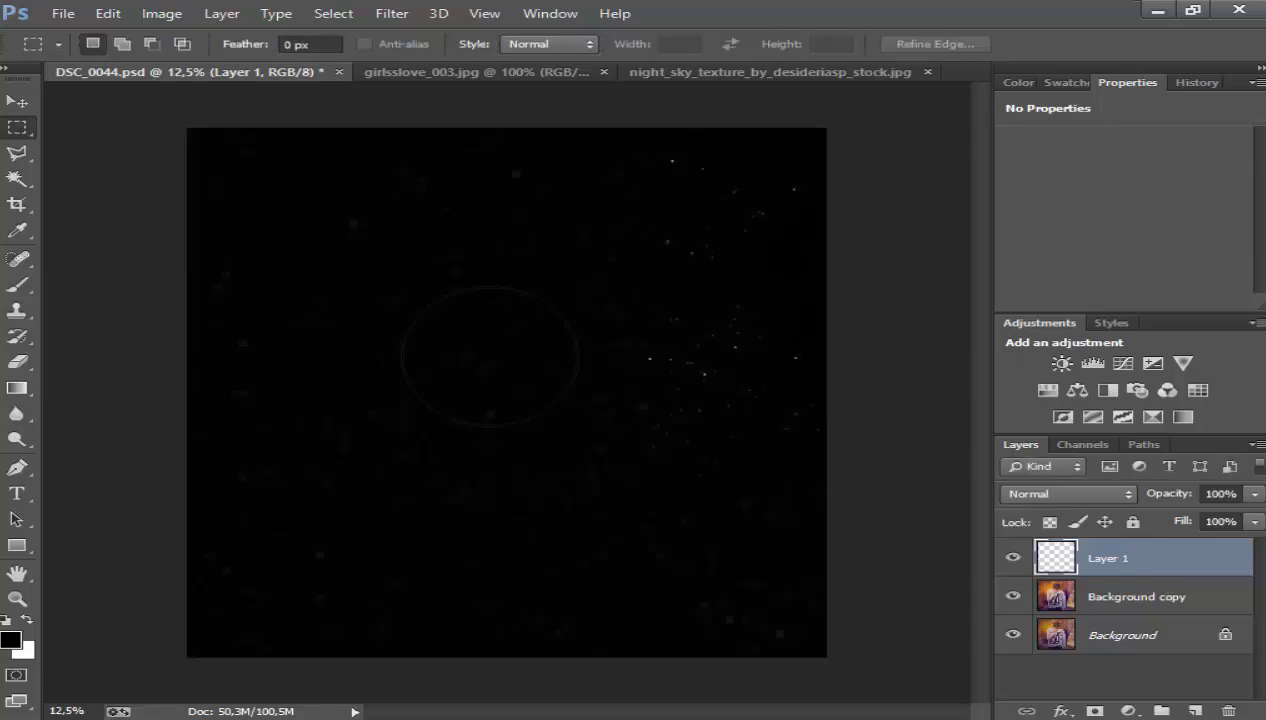
# Step: Set the star layer's blend mode to Screen
pyautogui.click(1068, 493)
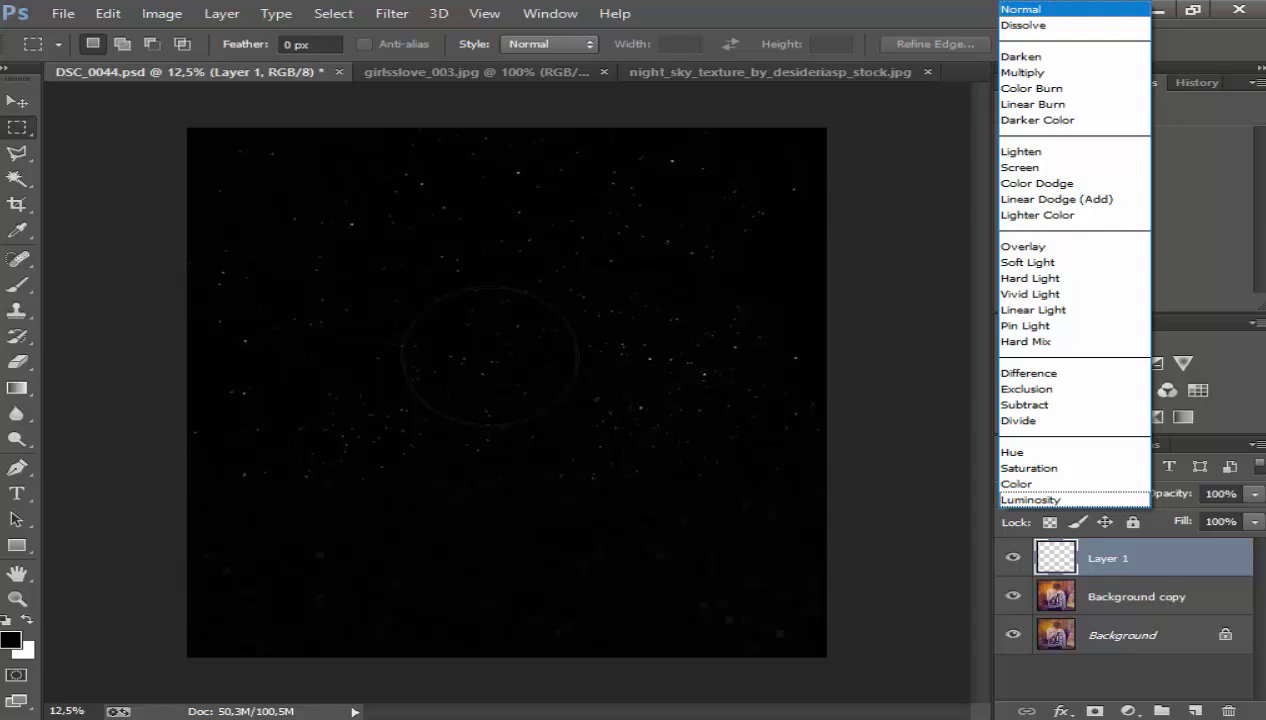
pyautogui.press('Down')
pyautogui.press('Down')
pyautogui.press('Down')
pyautogui.press('Down')
pyautogui.press('Down')
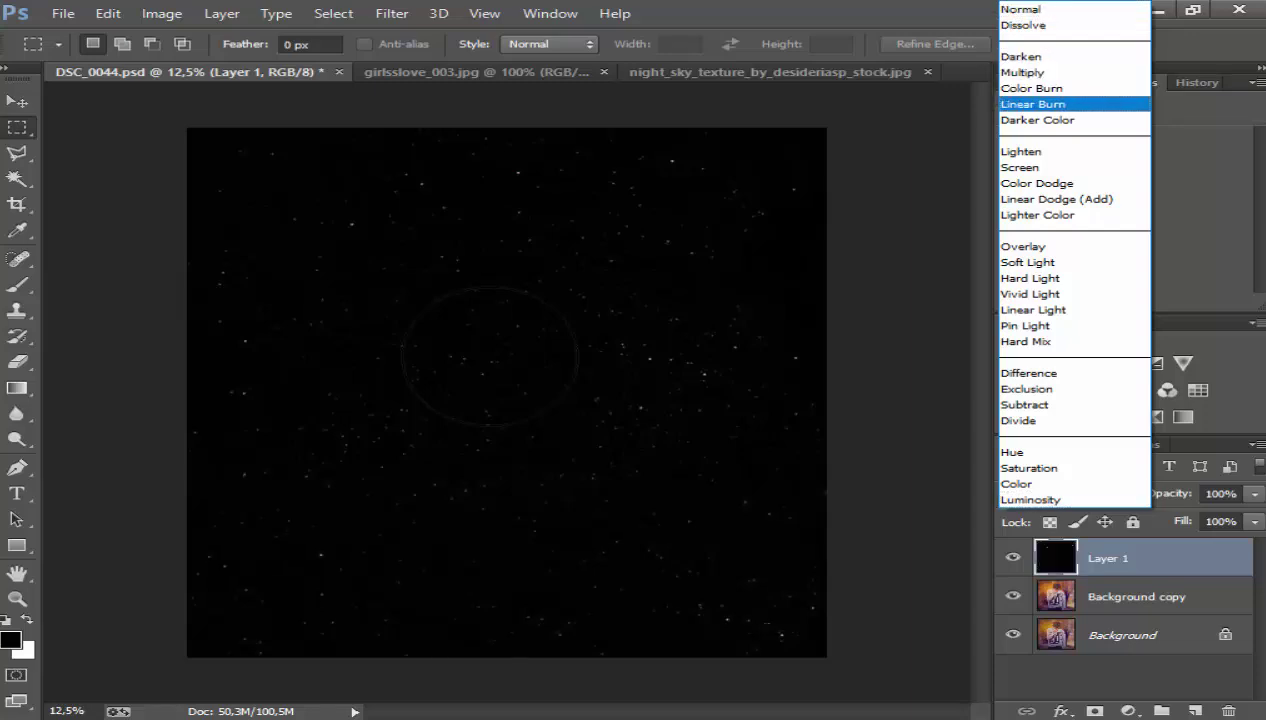
pyautogui.press('Down')
pyautogui.press('Down')
pyautogui.press('Down')
pyautogui.press('Return')
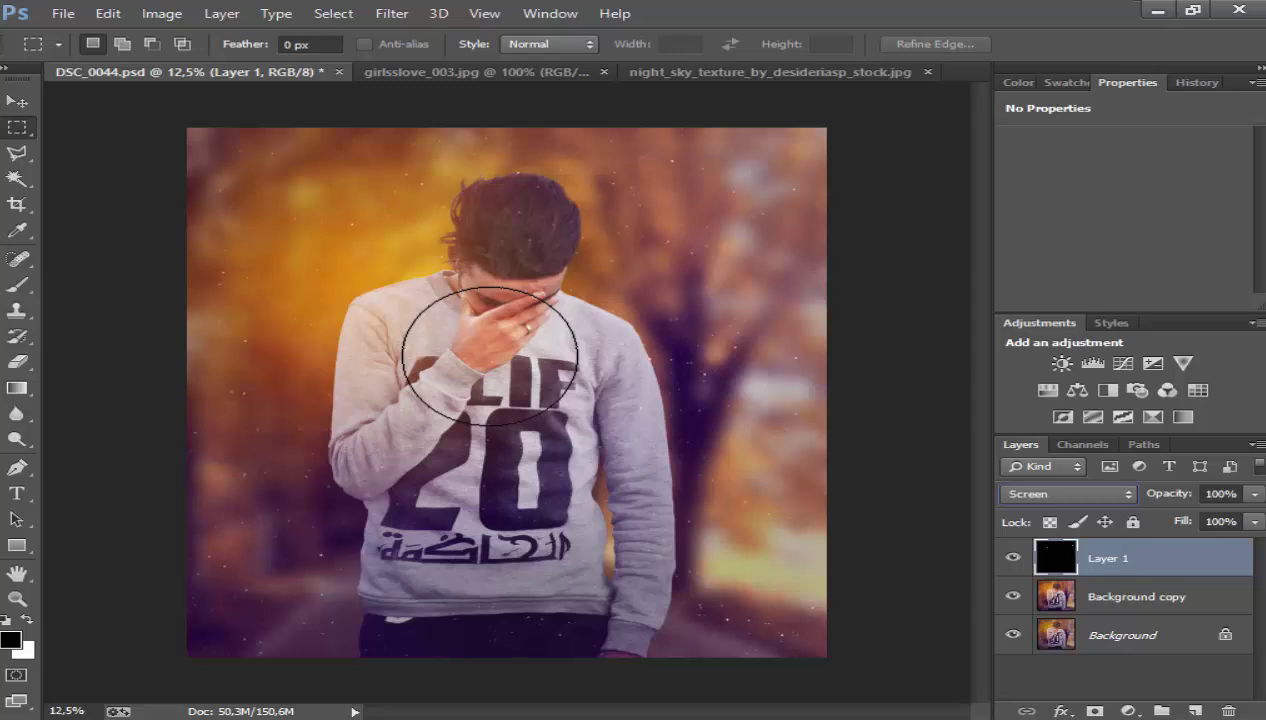
# Step: Duplicate the star layer and erase Layer 1's centre with the eraser at 91% flow
pyautogui.hotkey('ctrl', 'j')
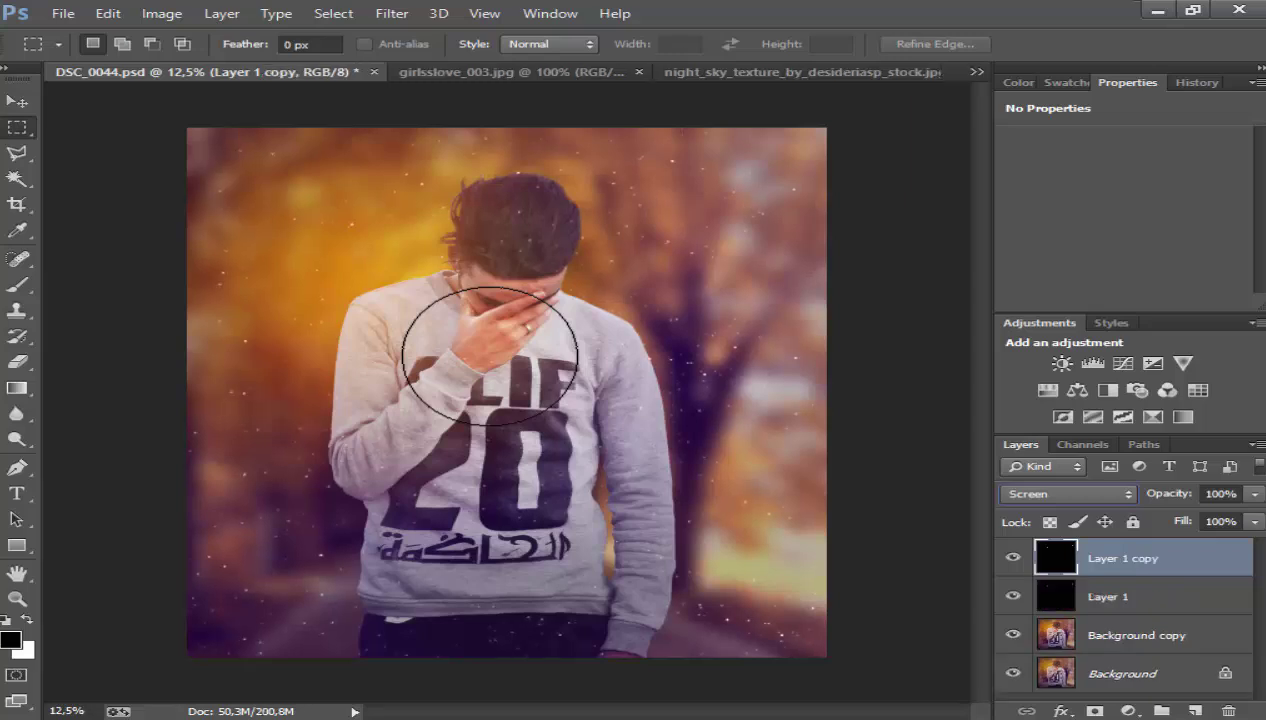
pyautogui.press('e')
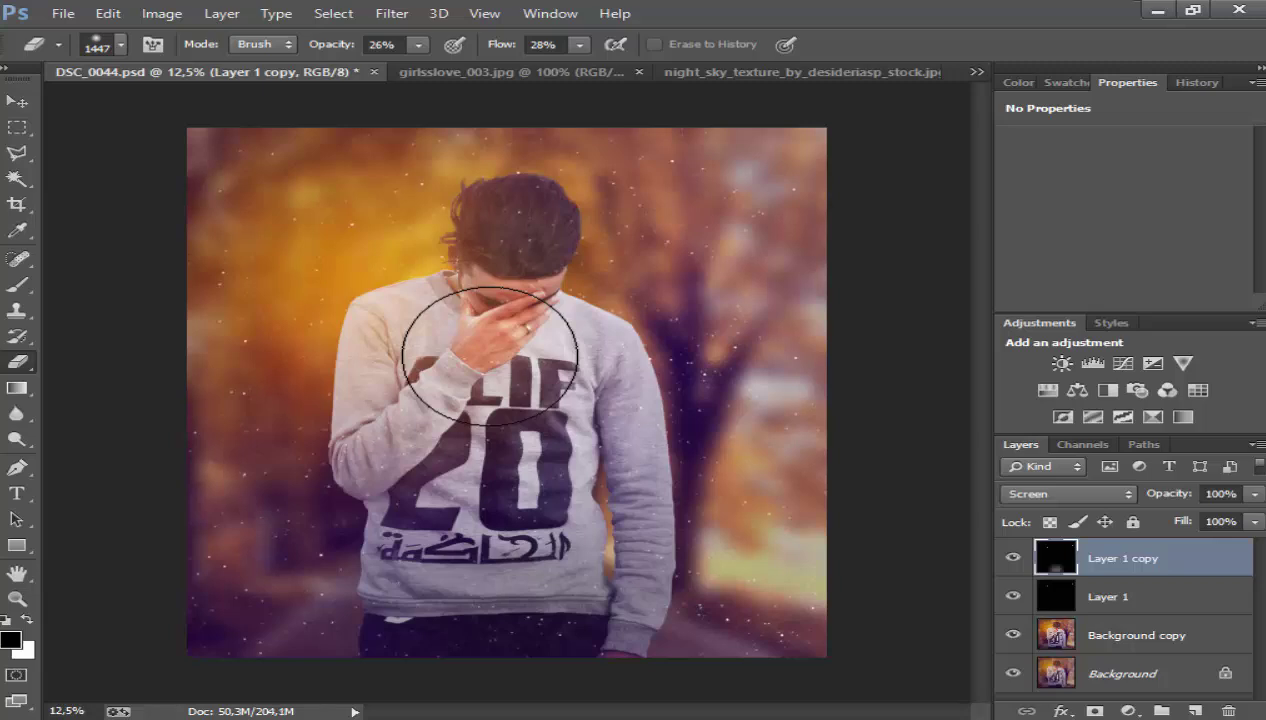
pyautogui.moveTo(579, 45)
pyautogui.mouseDown()
pyautogui.moveTo(601, 66)
pyautogui.moveTo(660, 66)
pyautogui.mouseUp()
pyautogui.moveTo(418, 45); pyautogui.dragTo(512, 66)
pyautogui.hotkey('alt', '[')
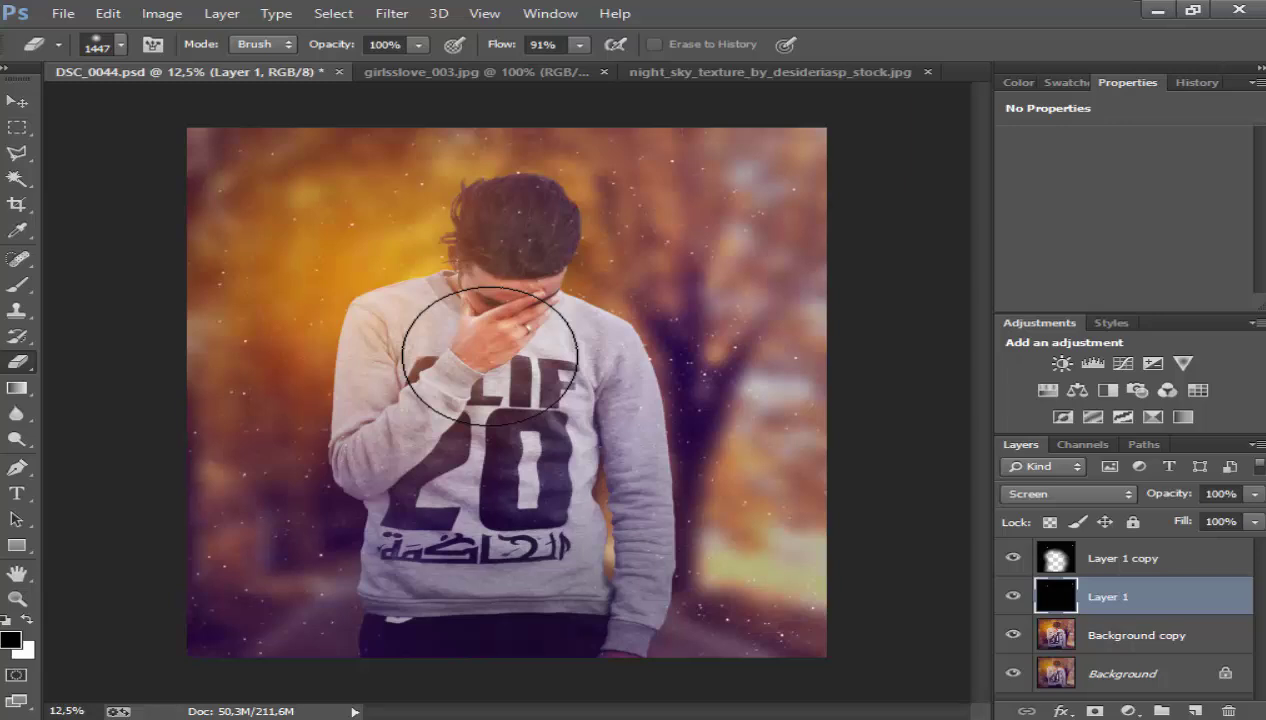
pyautogui.click(490, 356)
# Step: Erase the stars over the man on both star layers with a 437 px eraser
pyautogui.hotkey('alt', ']')
pyautogui.rightClick(490, 356)
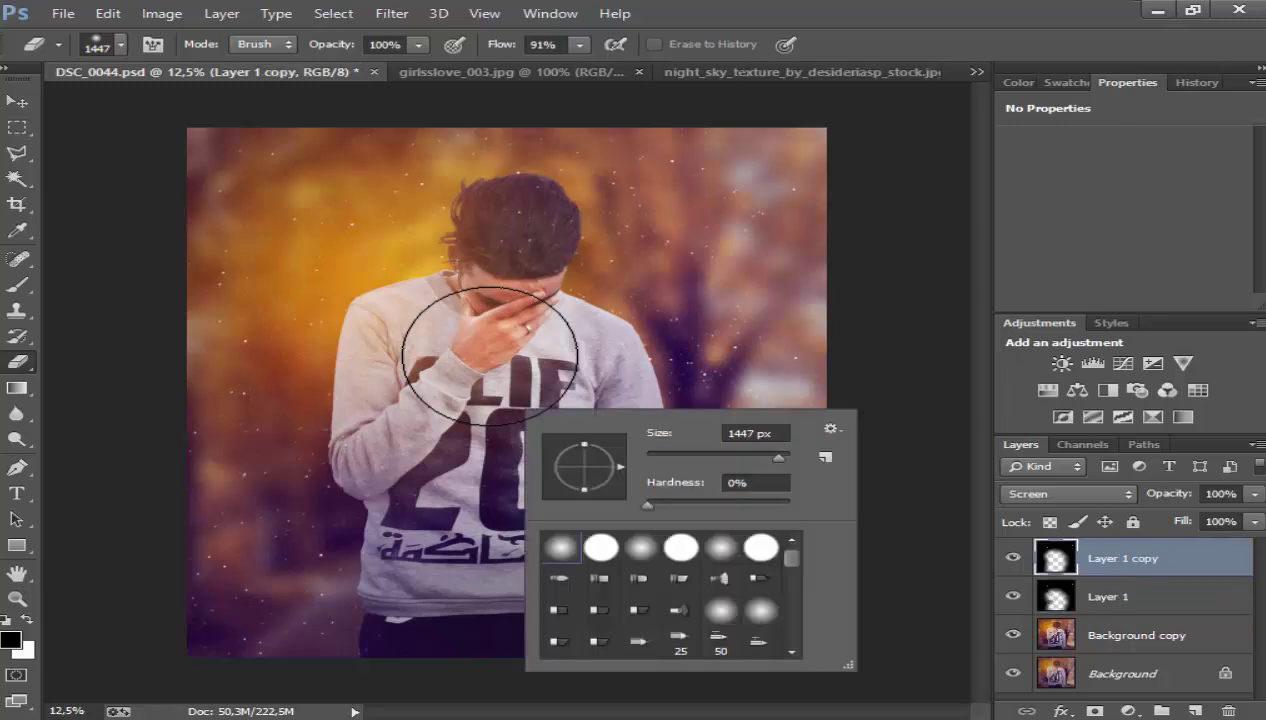
pyautogui.write('296')
pyautogui.press('Return')
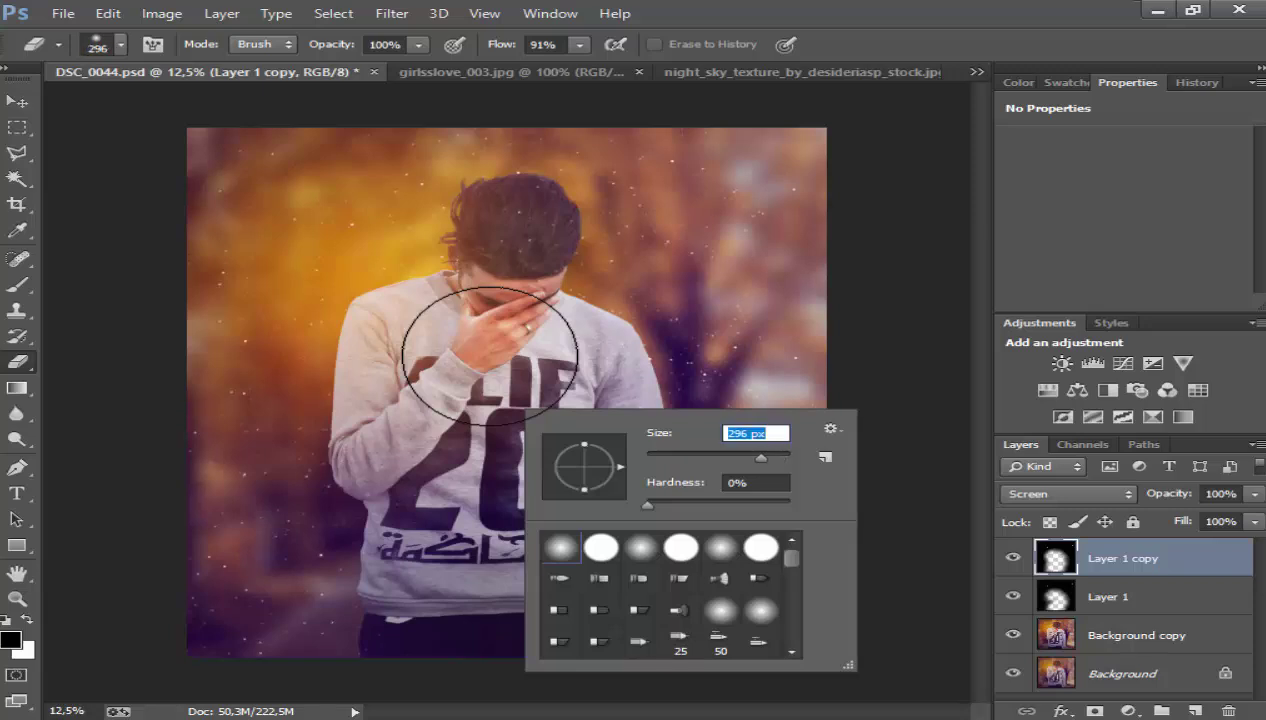
pyautogui.write('437')
pyautogui.press('Return')
pyautogui.press('Return')
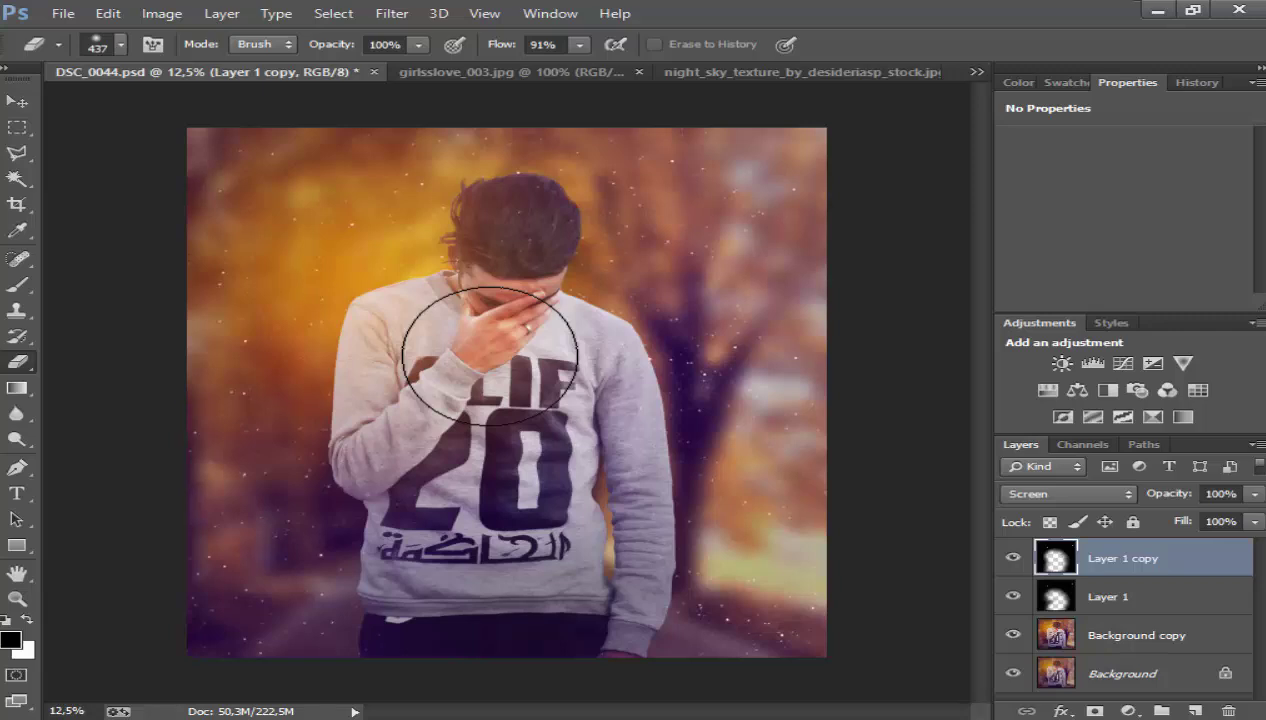
pyautogui.click(490, 356)
pyautogui.hotkey('alt', '[')
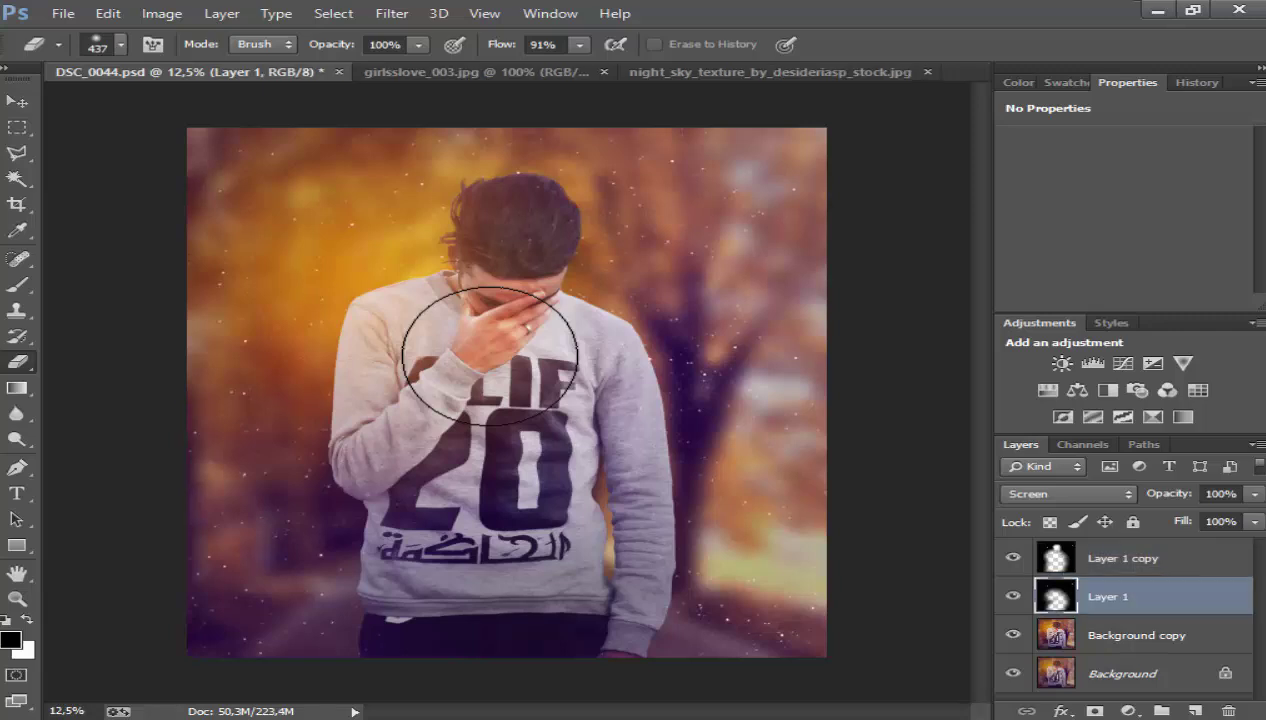
pyautogui.click(490, 356)
pyautogui.click(1120, 673)
pyautogui.rightClick(1120, 673)
# Step: Flatten the image and duplicate it as Background copy
pyautogui.click(1000, 614)
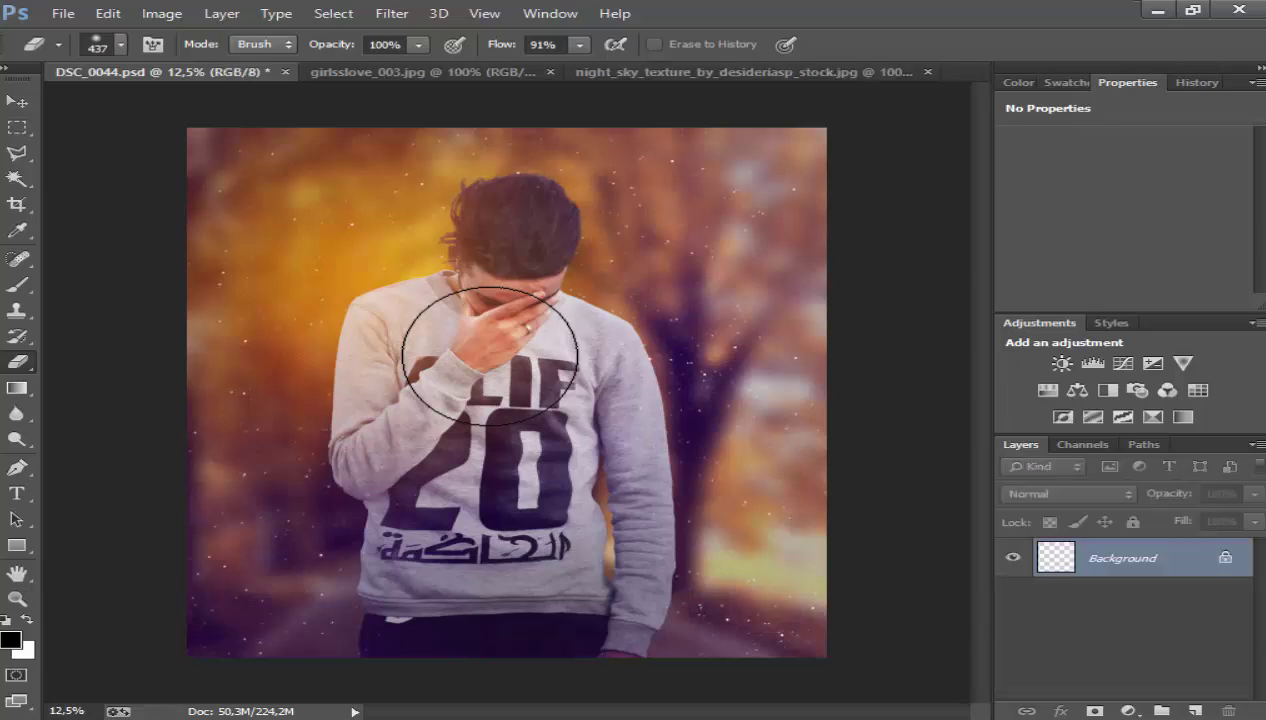
pyautogui.rightClick(1120, 558)
pyautogui.click(1011, 368)
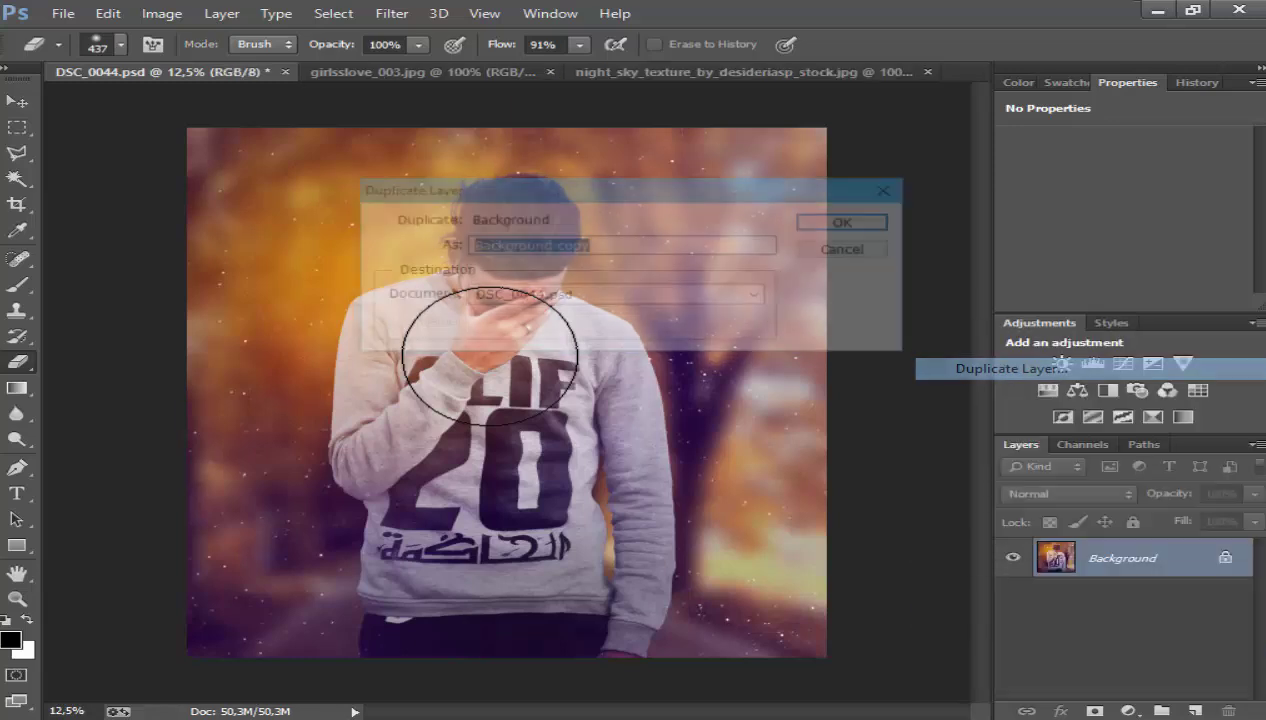
pyautogui.click(848, 218)
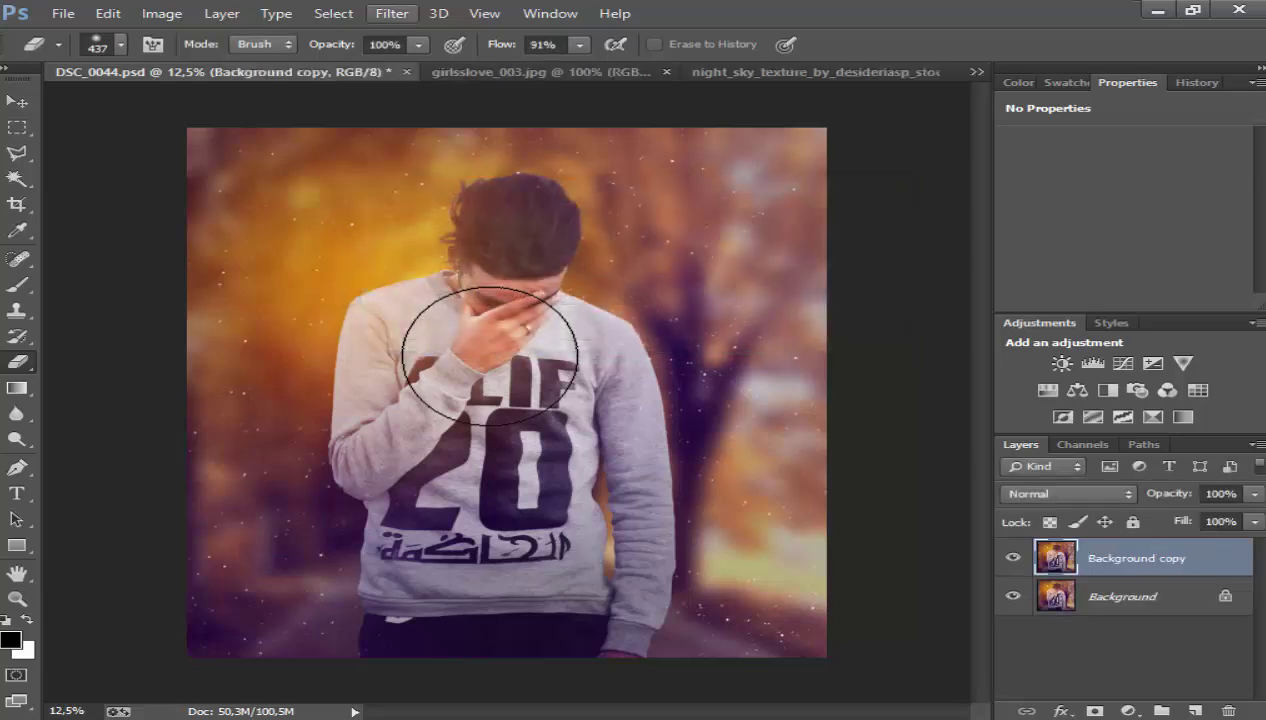
# Step: Apply Camera Raw Filter to the copy: Contrast +19, adjusted Clarity, Vignetting Amount -13
pyautogui.click(391, 13)
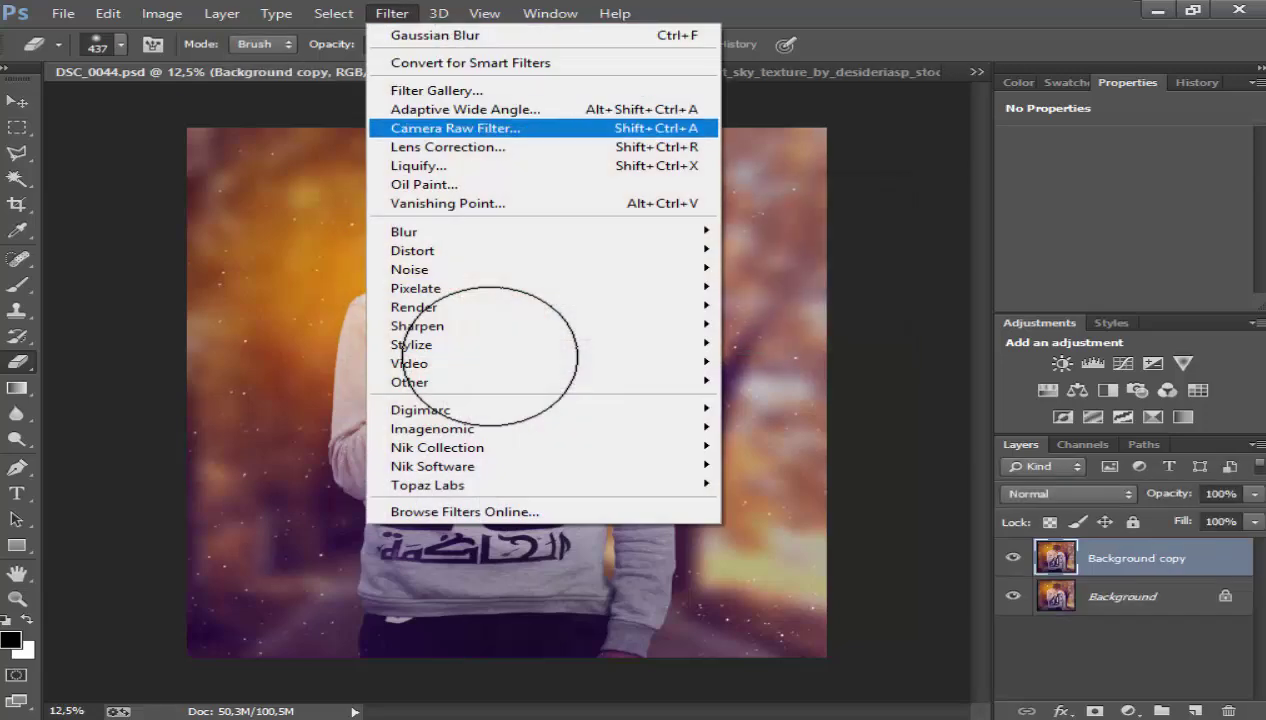
pyautogui.press('Return')
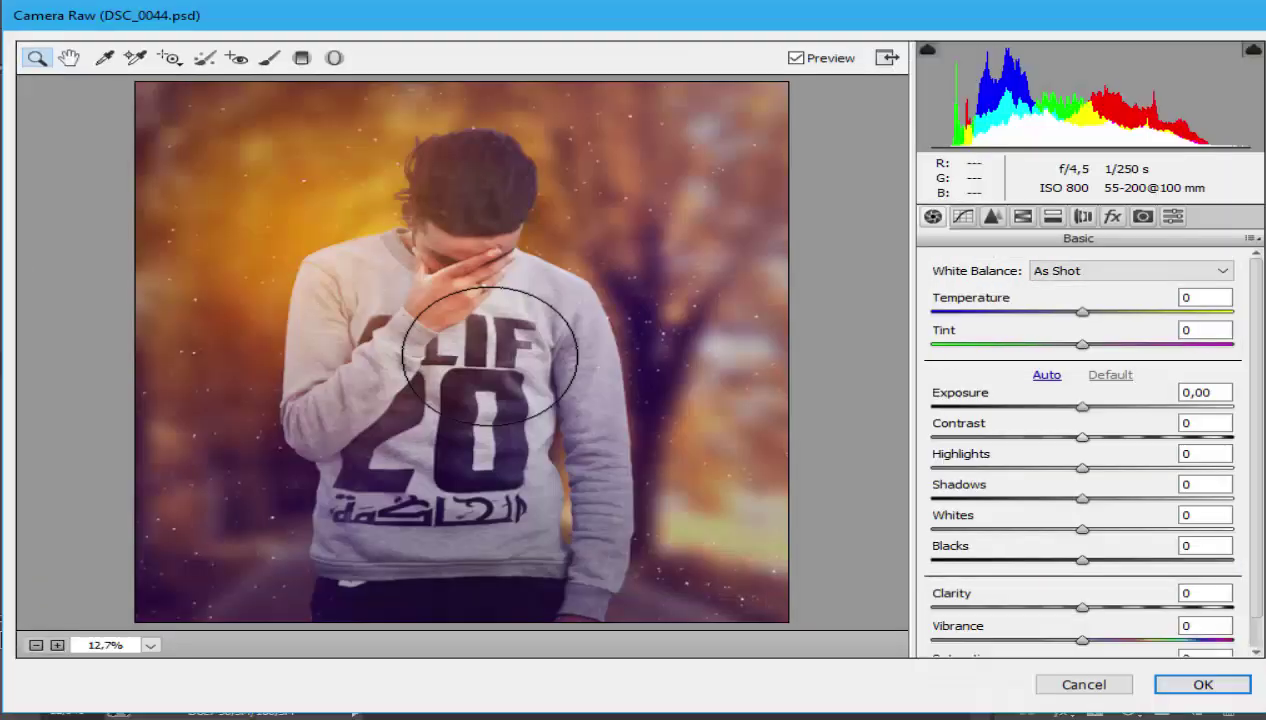
pyautogui.moveTo(1082, 437); pyautogui.dragTo(1111, 437)
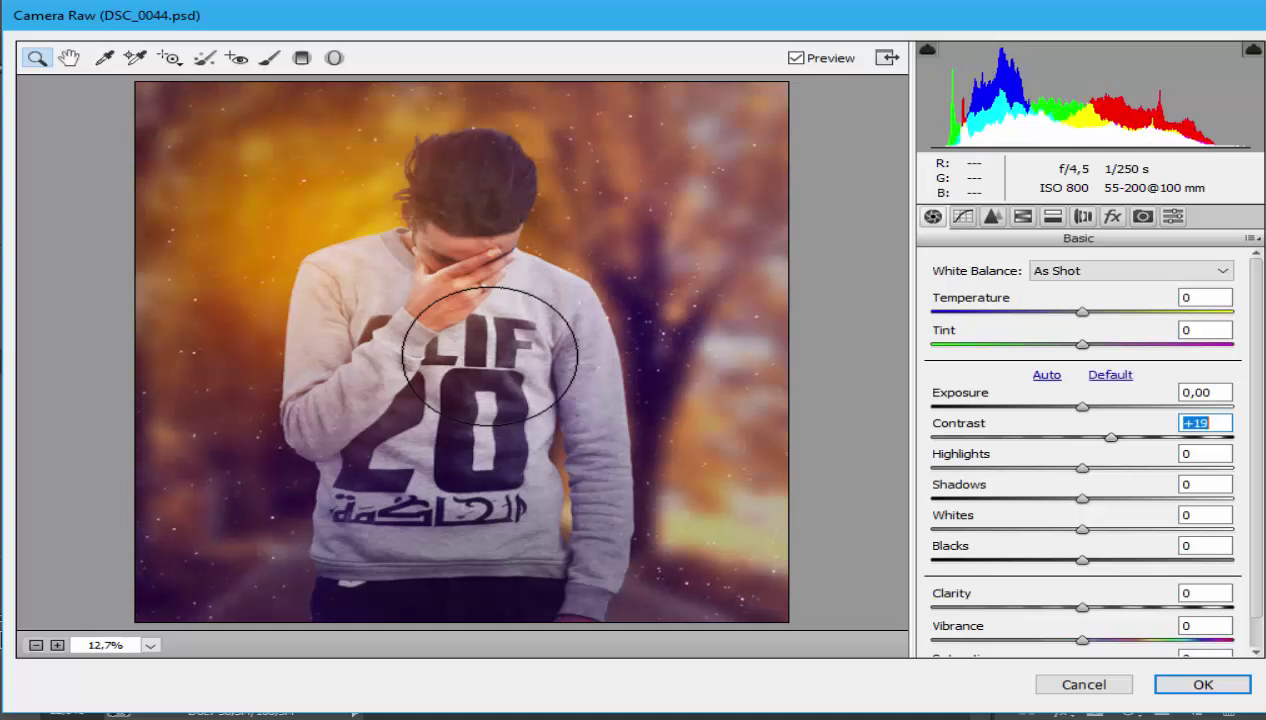
pyautogui.moveTo(1082, 607)
pyautogui.mouseDown()
pyautogui.moveTo(1060, 607)
pyautogui.moveTo(1083, 607)
pyautogui.mouseUp()
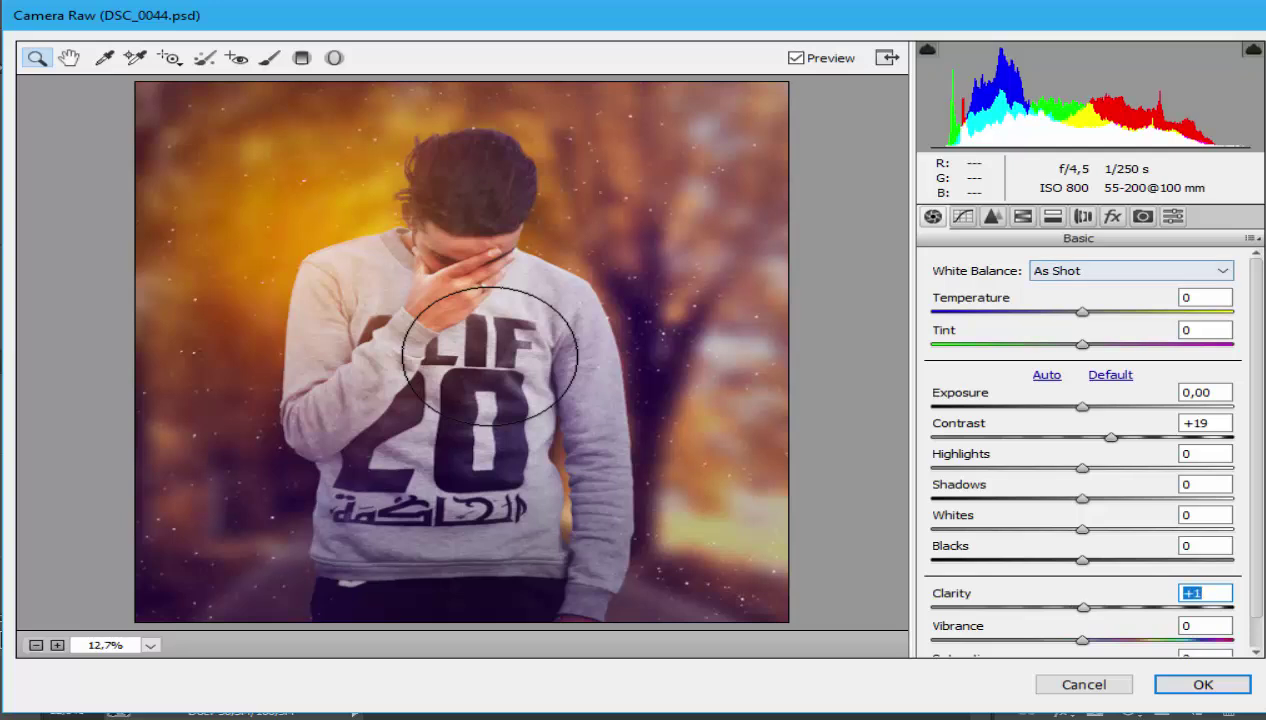
pyautogui.hotkey('ctrl', 'alt', '7')
pyautogui.click(1212, 457)
pyautogui.write('-18')
pyautogui.press('Return')
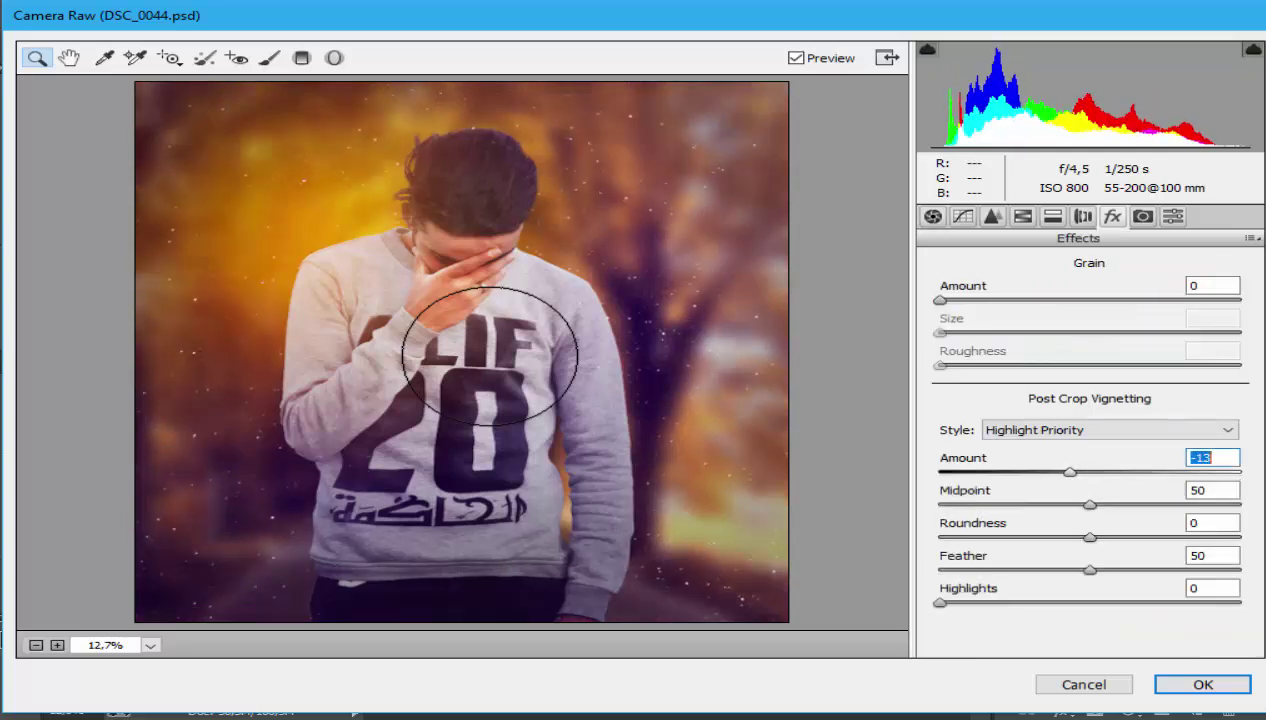
pyautogui.press('Down')
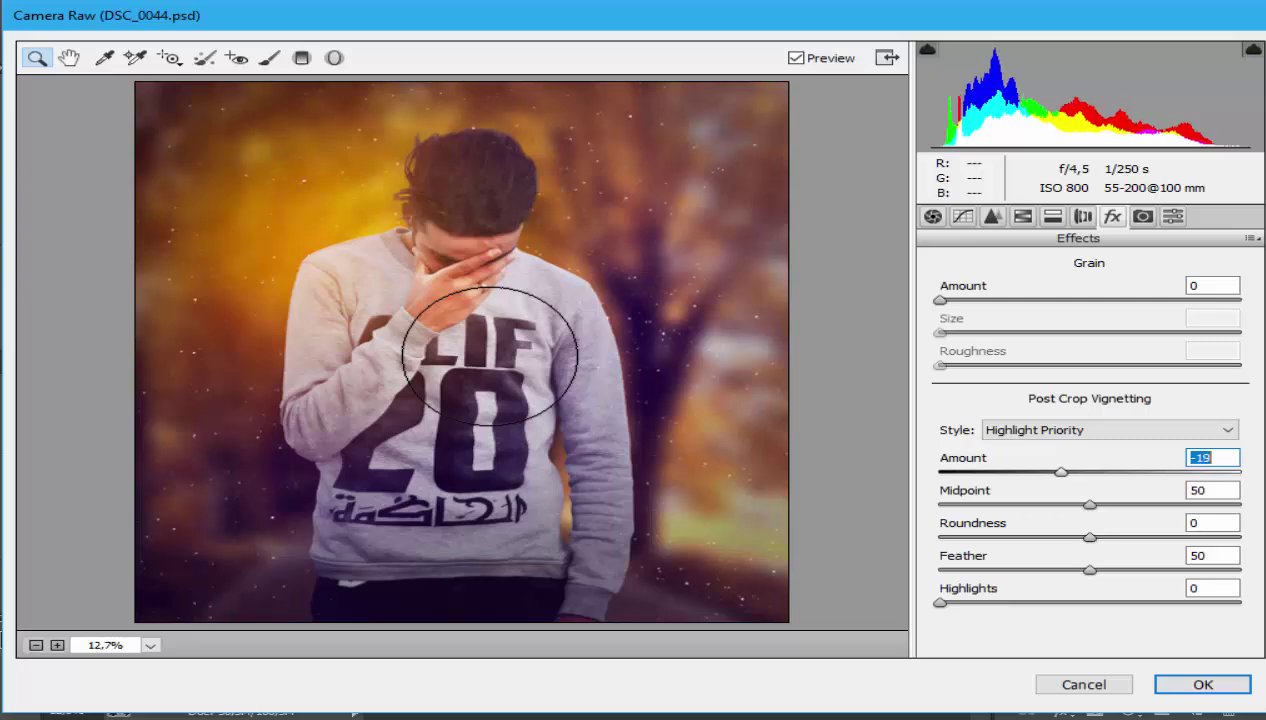
pyautogui.press('Up')
pyautogui.press('Up')
pyautogui.press('Up')
pyautogui.press('Up')
pyautogui.press('Up')
pyautogui.press('Up')
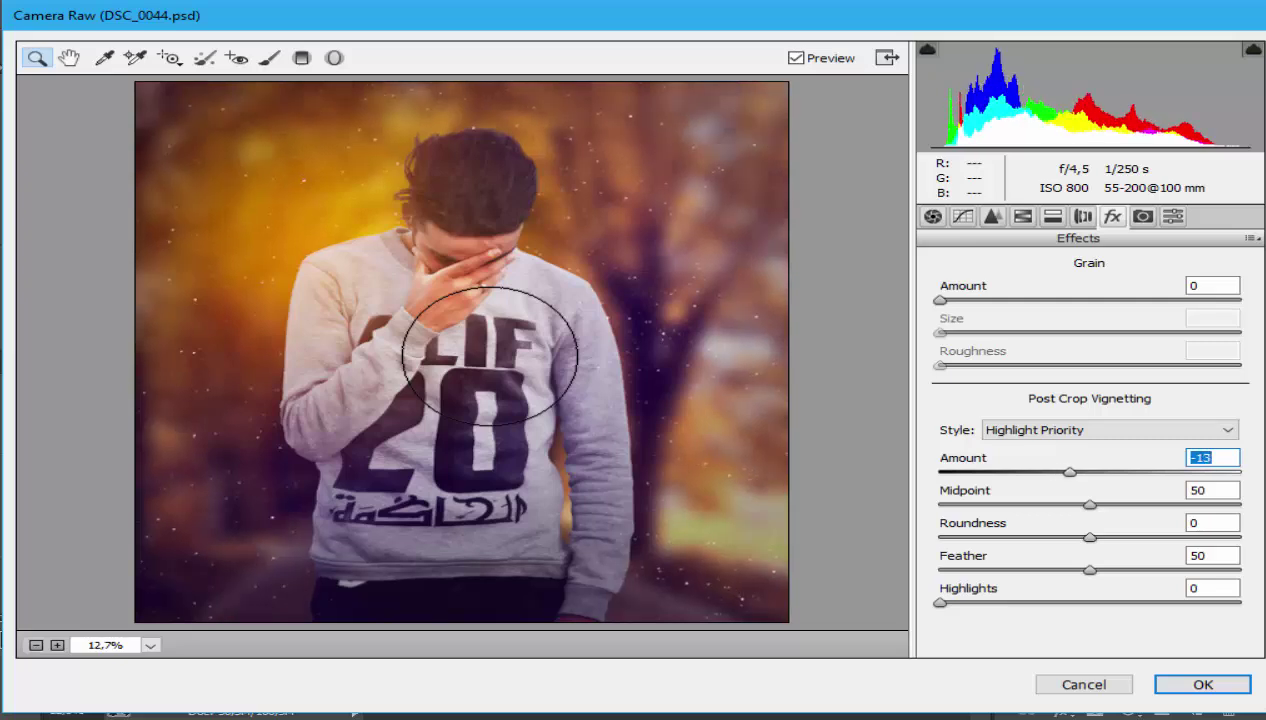
pyautogui.press('Return')
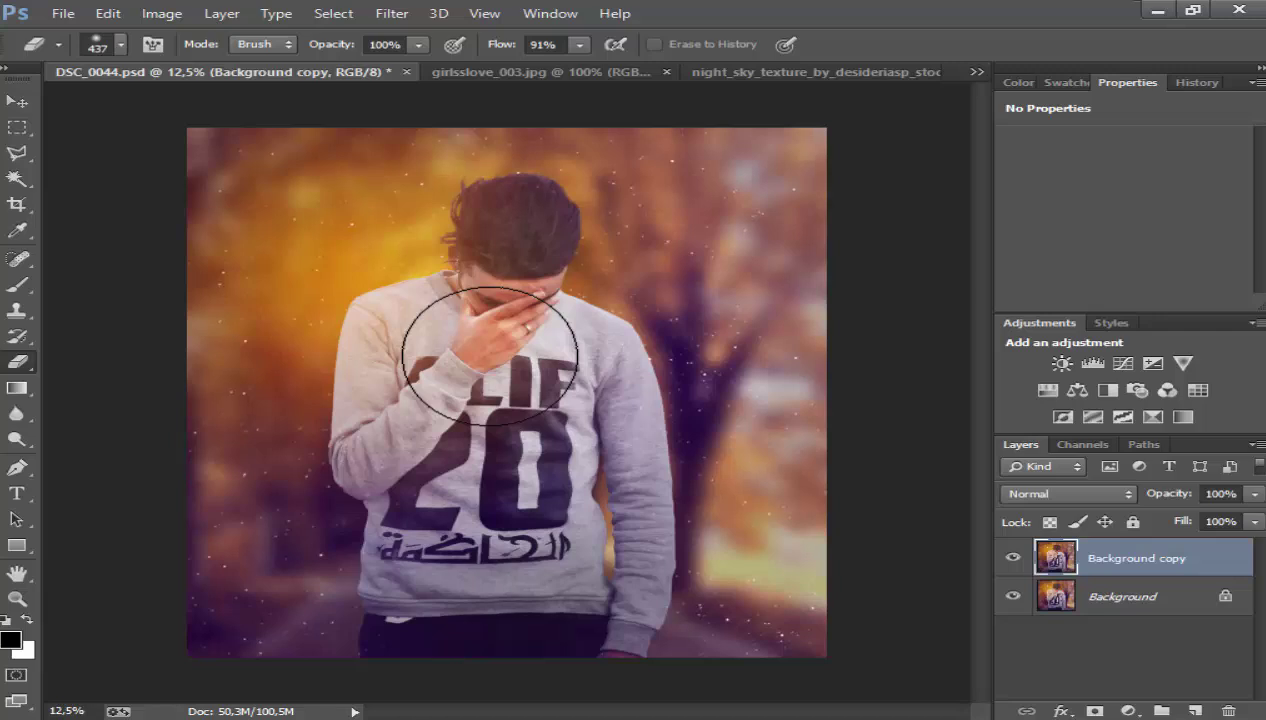
# Step: Delete all pixels from the Background copy layer
pyautogui.press('Delete')
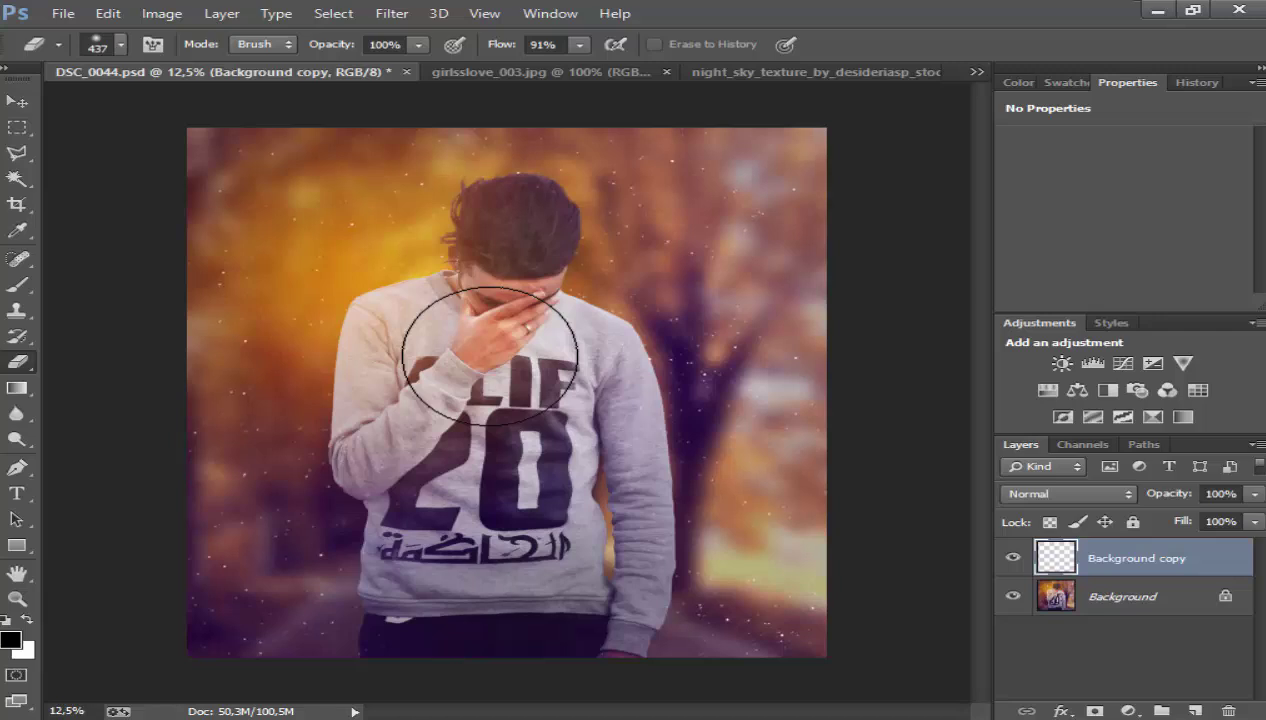